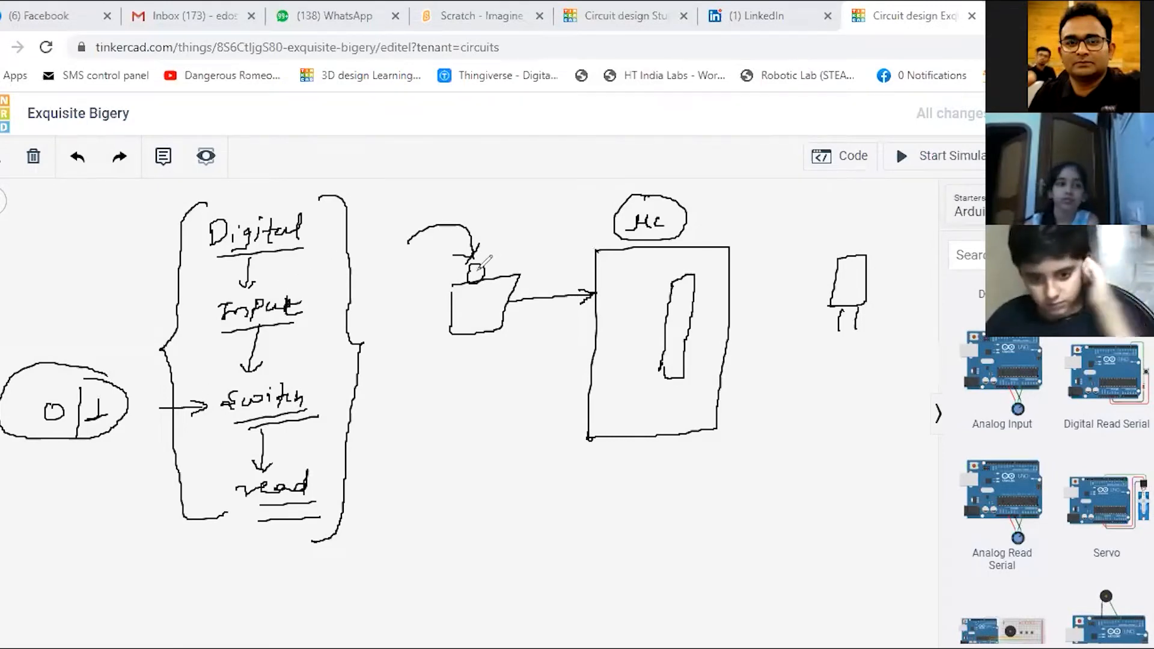
# Handwrite an underlined "Arduino" below the large board rectangle and "µC" below the chip sketched inside it
pyautogui.moveTo(594, 474)
pyautogui.mouseDown()
pyautogui.moveTo(609, 461)
pyautogui.moveTo(688, 464)
pyautogui.moveTo(672, 460)
pyautogui.mouseUp()
pyautogui.moveTo(684, 469); pyautogui.dragTo(707, 466)
pyautogui.moveTo(648, 488); pyautogui.dragTo(726, 490)
pyautogui.moveTo(666, 392)
pyautogui.mouseDown()
pyautogui.moveTo(657, 403)
pyautogui.moveTo(677, 399)
pyautogui.mouseUp()
pyautogui.moveTo(688, 394); pyautogui.dragTo(690, 403)
# Handwrite "Switch" beneath the switch sketch and a double-underlined "LED" beneath the LED sketch
pyautogui.moveTo(463, 346)
pyautogui.mouseDown()
pyautogui.moveTo(438, 364)
pyautogui.moveTo(471, 355)
pyautogui.moveTo(518, 367)
pyautogui.mouseUp()
pyautogui.moveTo(838, 348)
pyautogui.mouseDown()
pyautogui.moveTo(844, 366)
pyautogui.moveTo(866, 363)
pyautogui.mouseUp()
pyautogui.moveTo(844, 374); pyautogui.dragTo(875, 370)
pyautogui.moveTo(846, 379); pyautogui.dragTo(873, 378)
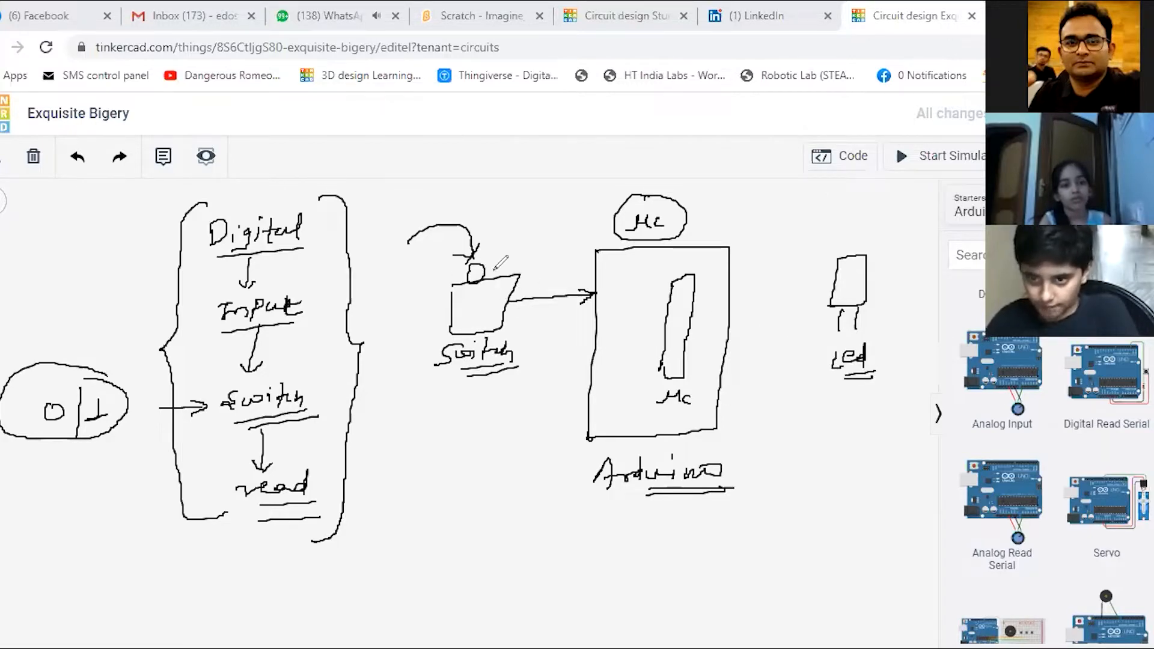
# Handwrite "ON" and "OFF" above the switch sketch and draw two arrows pointing down onto the µC bubble
pyautogui.moveTo(485, 200)
pyautogui.mouseDown()
pyautogui.moveTo(511, 195)
pyautogui.moveTo(496, 226)
pyautogui.mouseUp()
pyautogui.moveTo(507, 234)
pyautogui.mouseDown()
pyautogui.moveTo(520, 221)
pyautogui.moveTo(523, 234)
pyautogui.mouseUp()
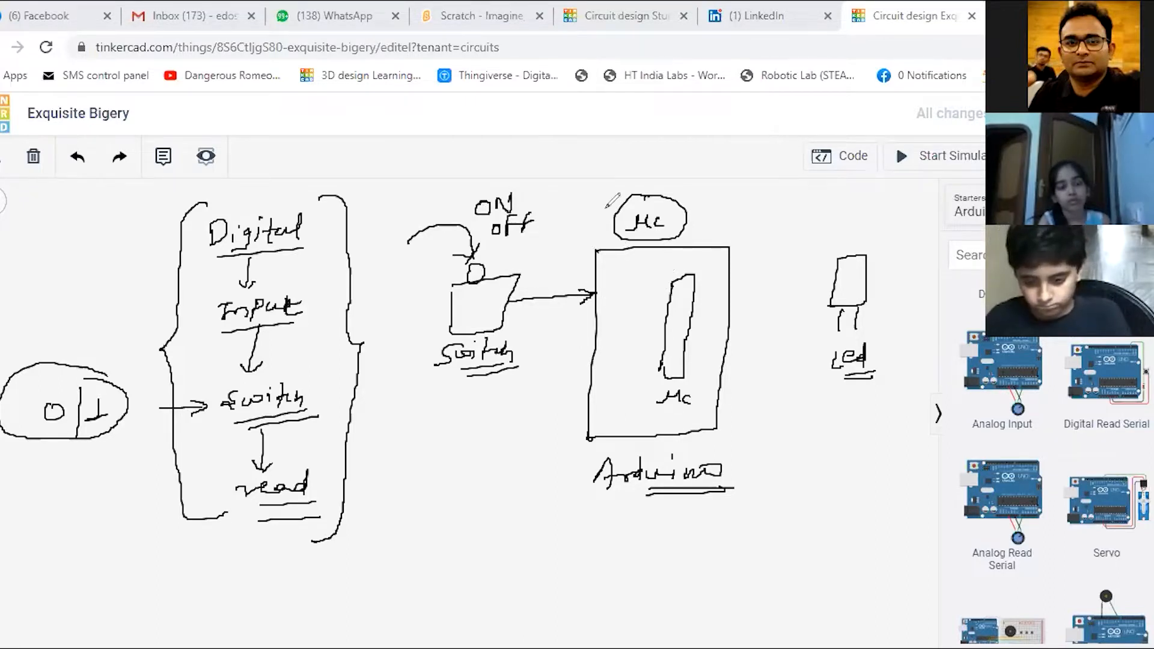
pyautogui.moveTo(662, 166)
pyautogui.mouseDown()
pyautogui.moveTo(654, 195)
pyautogui.moveTo(665, 200)
pyautogui.mouseUp()
pyautogui.moveTo(646, 183); pyautogui.dragTo(666, 201)
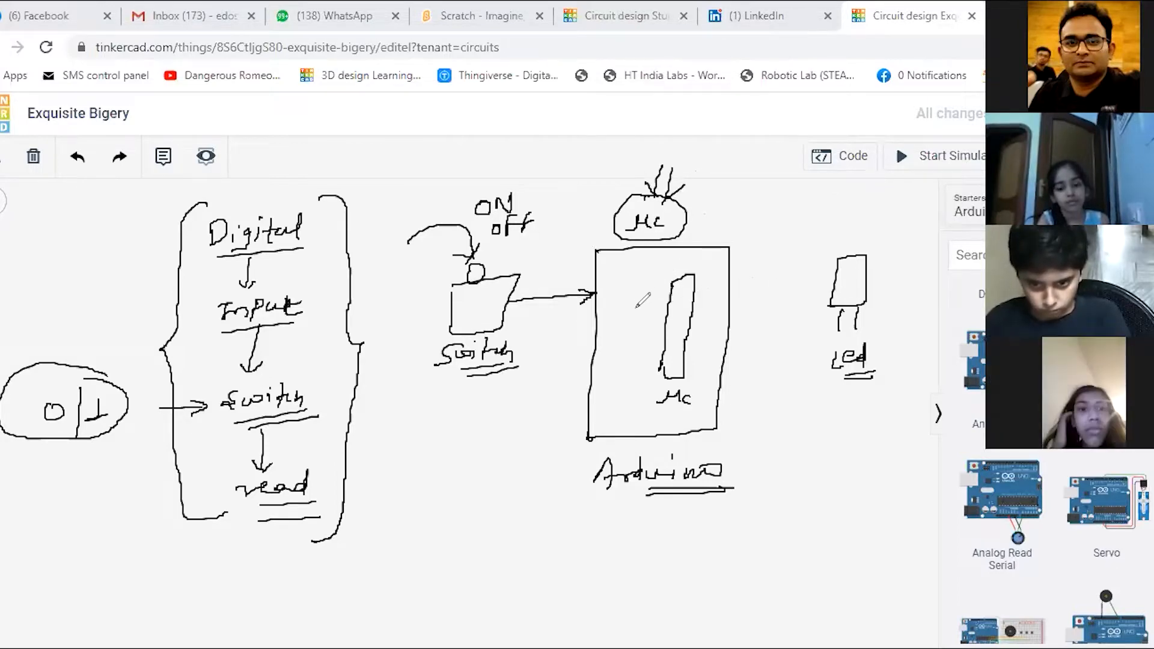
# Write an underlined "0/1" inside the board rectangle and draw an arrow from it to the LED, labelled "ON/OFF"
pyautogui.moveTo(611, 304)
pyautogui.mouseDown()
pyautogui.moveTo(608, 317)
pyautogui.moveTo(639, 316)
pyautogui.moveTo(638, 335)
pyautogui.mouseUp()
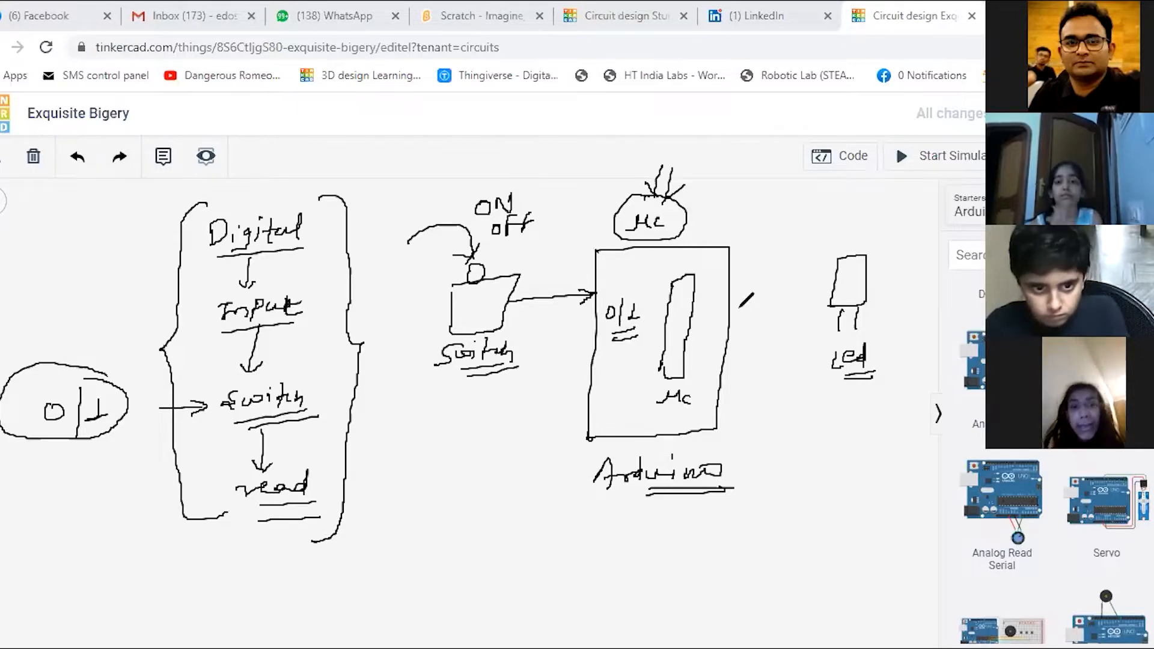
pyautogui.moveTo(732, 296); pyautogui.dragTo(836, 282)
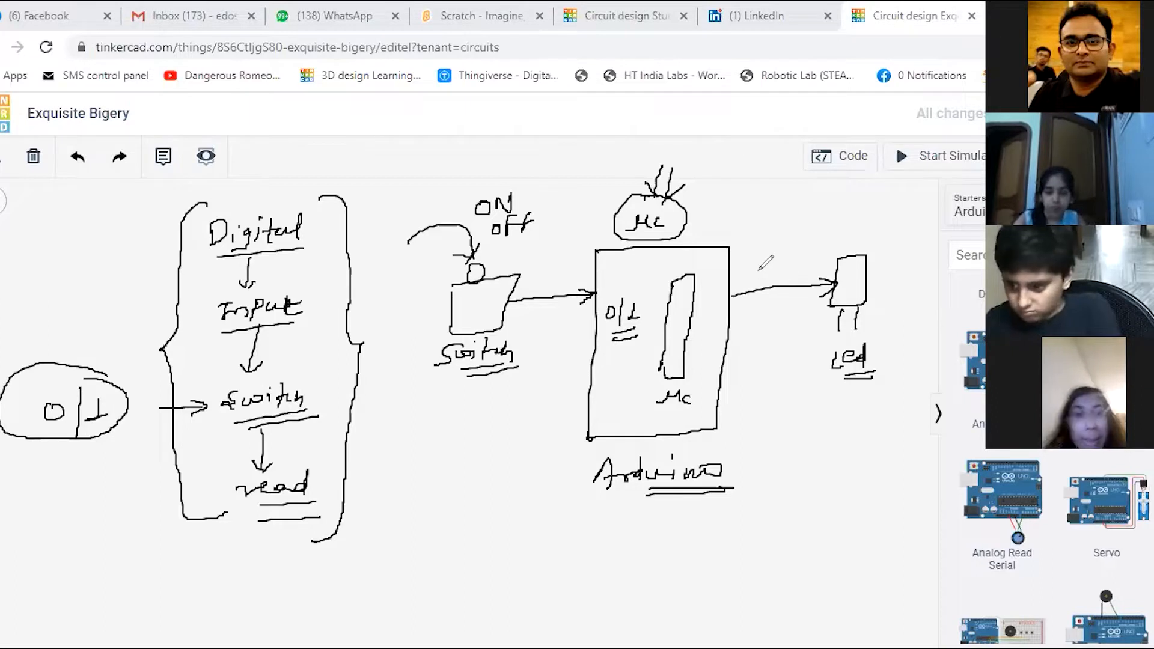
pyautogui.moveTo(805, 241)
pyautogui.mouseDown()
pyautogui.moveTo(828, 238)
pyautogui.moveTo(834, 252)
pyautogui.moveTo(881, 223)
pyautogui.mouseUp()
# Handwrite "output" below the LED label and a double-underlined "Input" below the Switch label
pyautogui.moveTo(833, 396); pyautogui.dragTo(902, 396)
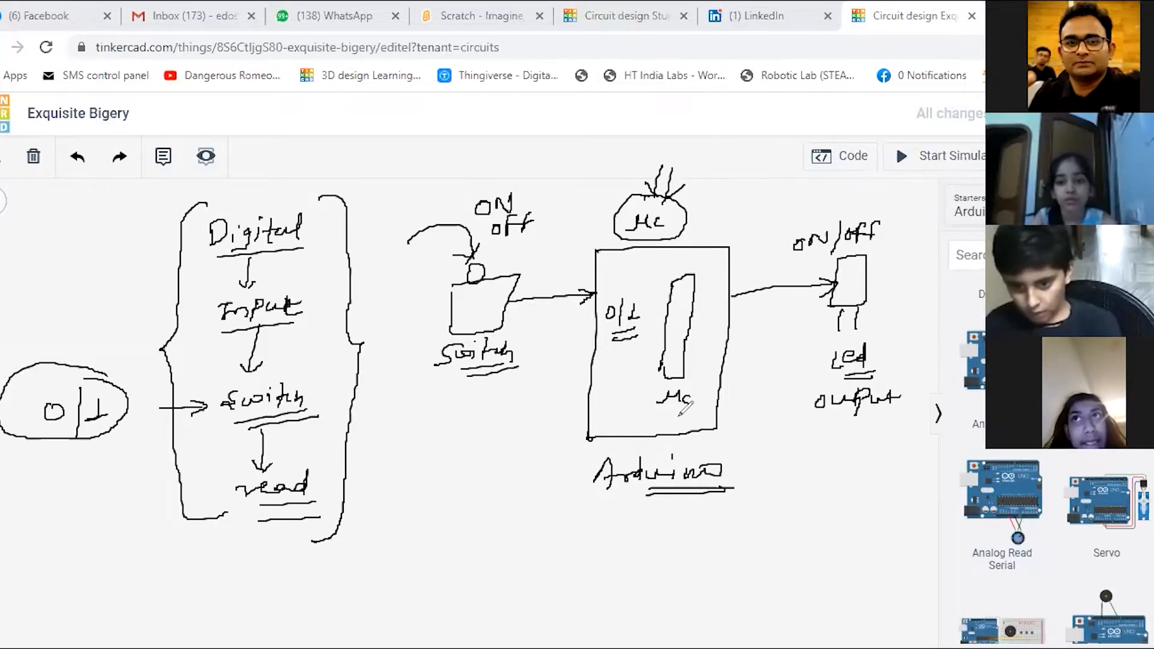
pyautogui.moveTo(441, 399); pyautogui.dragTo(526, 397)
pyautogui.moveTo(451, 439); pyautogui.dragTo(513, 417)
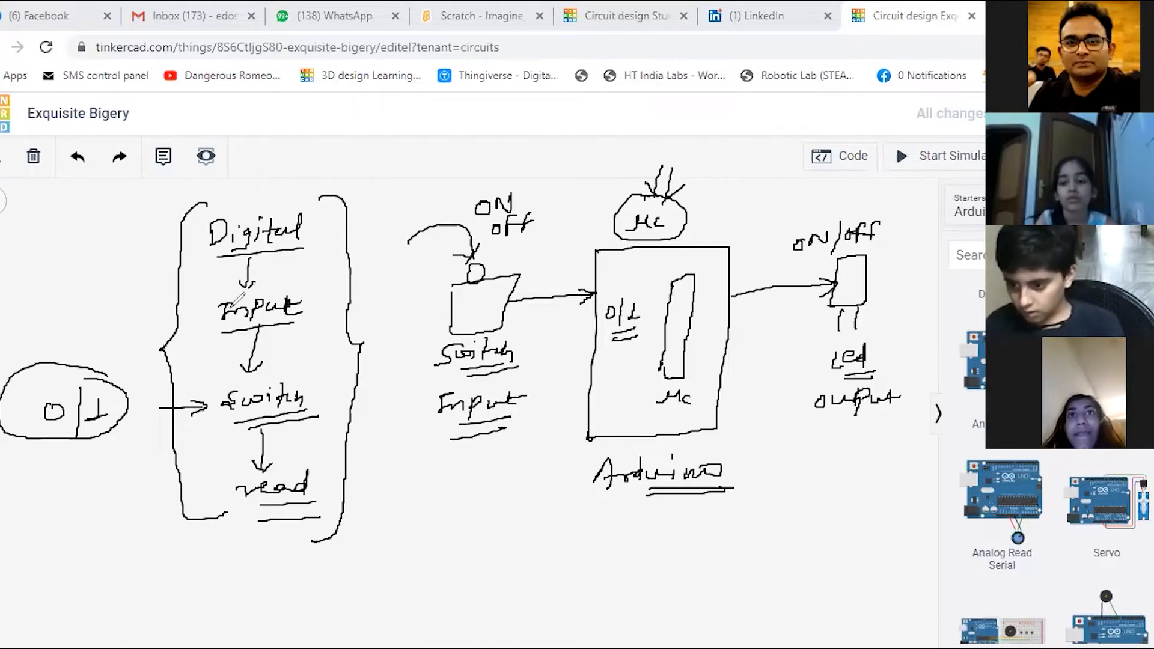
# Mark the words "Digital" and "Input" in the bracketed list with short horizontal lines beside them
pyautogui.moveTo(148, 246); pyautogui.dragTo(212, 245)
pyautogui.moveTo(217, 238); pyautogui.dragTo(205, 254)
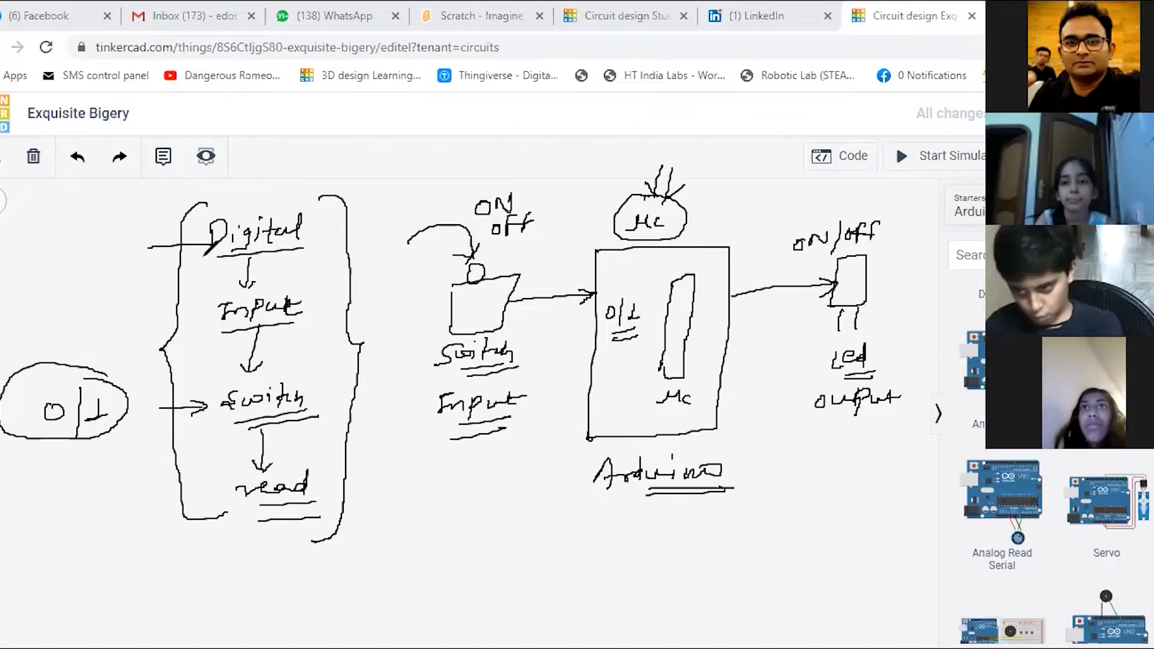
pyautogui.moveTo(144, 321); pyautogui.dragTo(204, 319)
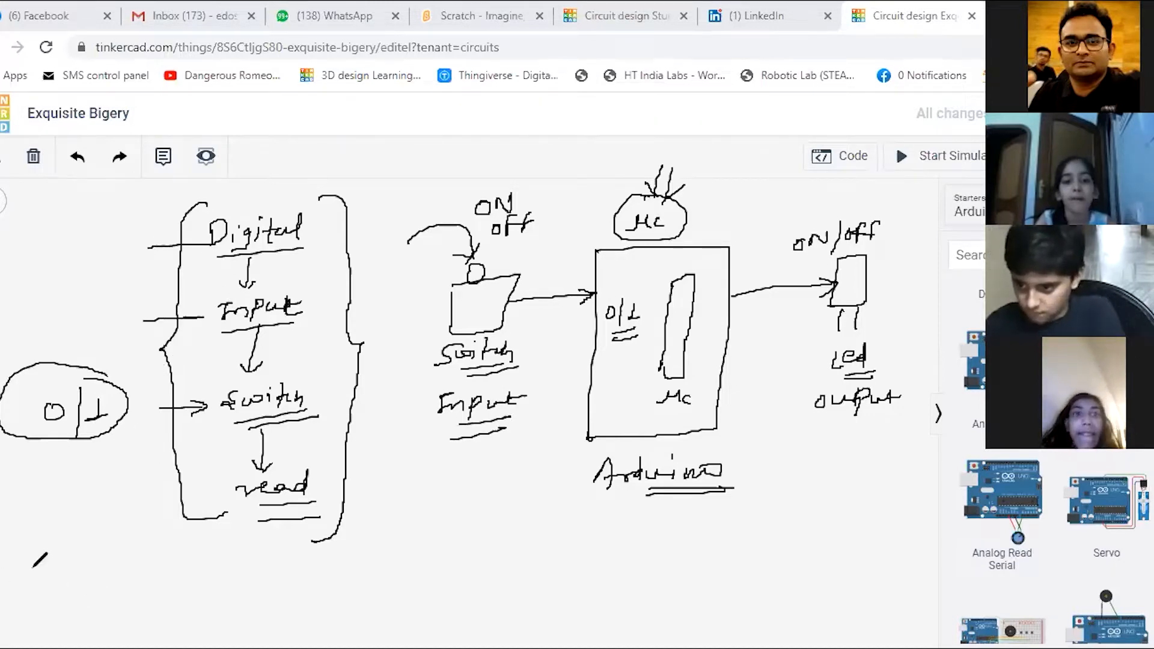
# Handwrite "IR Sensor (AGV) line follower" with underlines below the bracketed list, and underline the "Arduino" label again
pyautogui.moveTo(18, 550); pyautogui.dragTo(47, 548)
pyautogui.moveTo(31, 550)
pyautogui.mouseDown()
pyautogui.moveTo(22, 575)
pyautogui.moveTo(157, 571)
pyautogui.moveTo(193, 557)
pyautogui.mouseUp()
pyautogui.moveTo(128, 577); pyautogui.dragTo(191, 557)
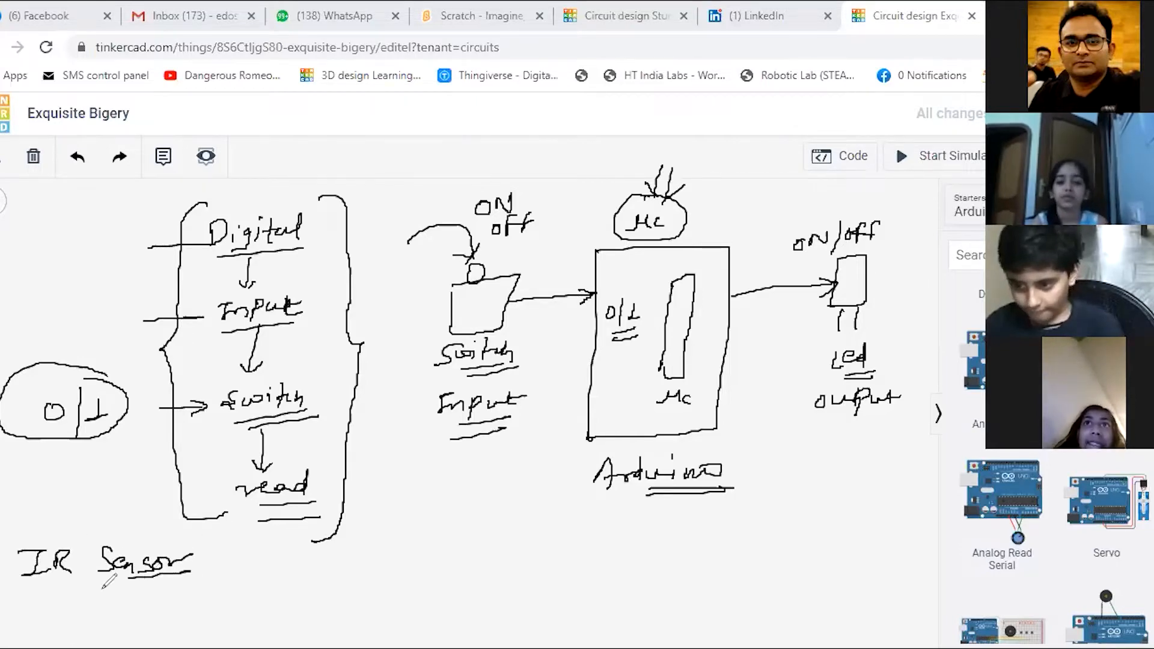
pyautogui.moveTo(35, 590); pyautogui.dragTo(94, 586)
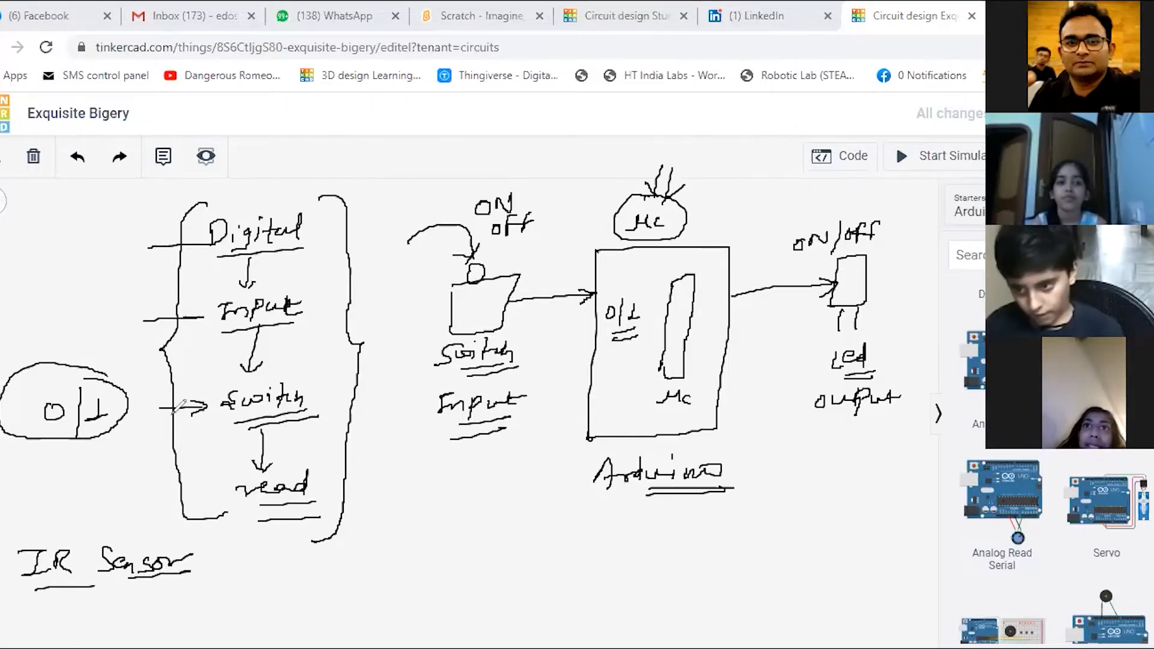
pyautogui.moveTo(205, 556)
pyautogui.mouseDown()
pyautogui.moveTo(220, 583)
pyautogui.moveTo(267, 568)
pyautogui.moveTo(296, 584)
pyautogui.moveTo(253, 601)
pyautogui.moveTo(283, 604)
pyautogui.mouseUp()
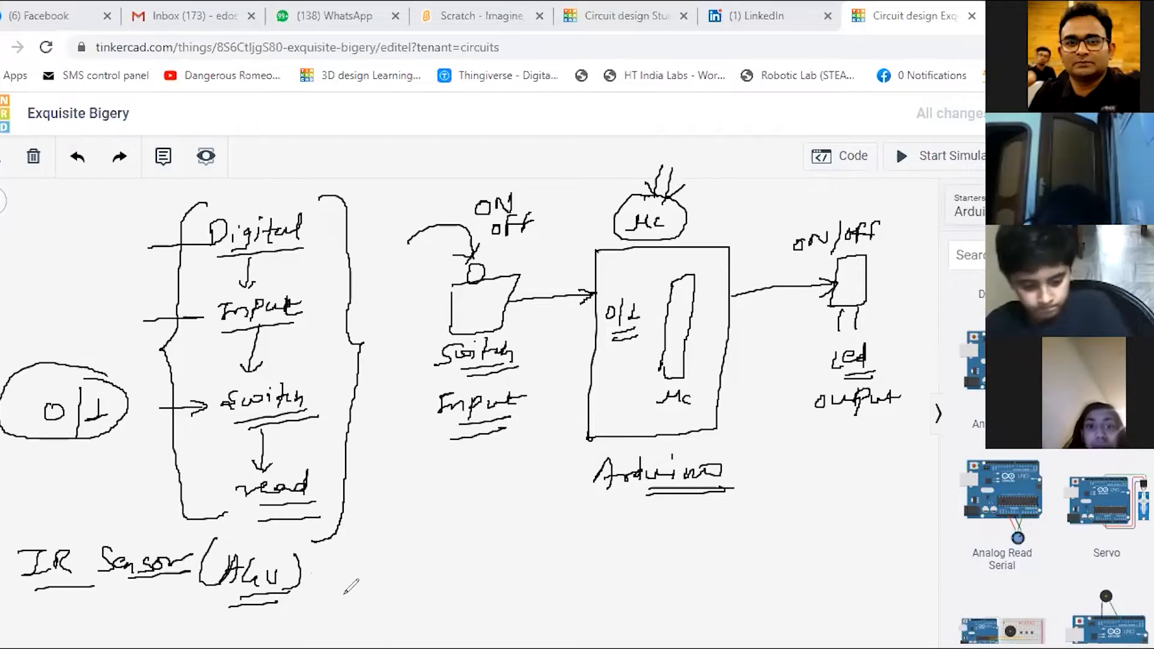
pyautogui.moveTo(334, 556)
pyautogui.mouseDown()
pyautogui.moveTo(333, 575)
pyautogui.moveTo(435, 556)
pyautogui.moveTo(527, 559)
pyautogui.moveTo(341, 592)
pyautogui.mouseUp()
pyautogui.moveTo(322, 578); pyautogui.dragTo(310, 591)
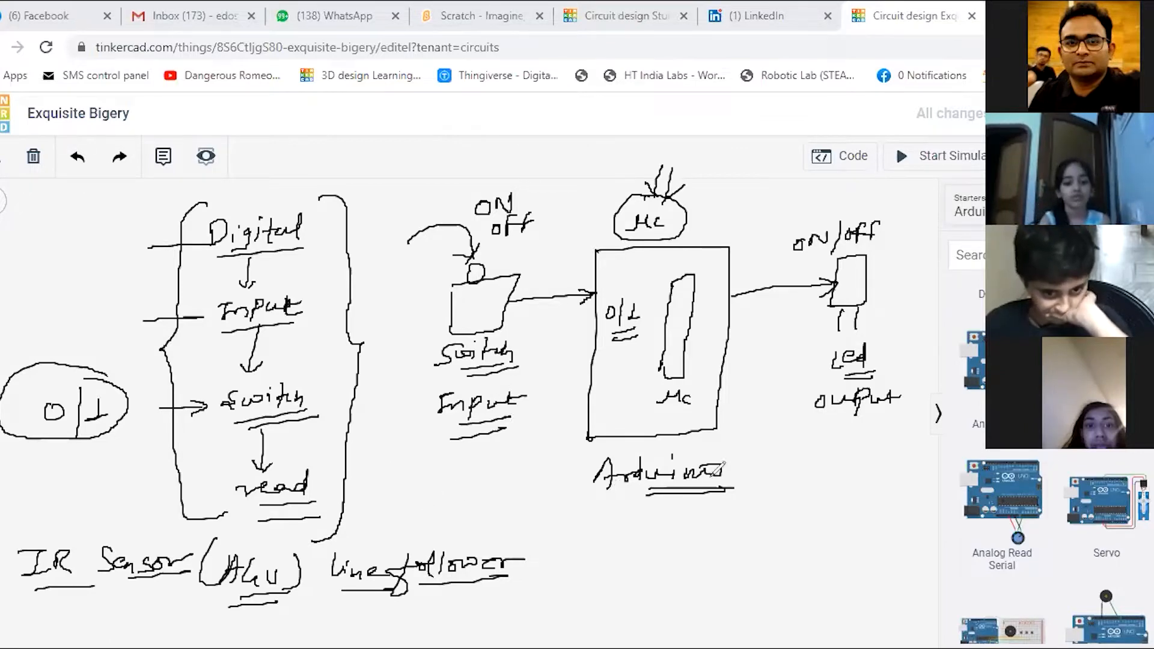
pyautogui.moveTo(611, 496); pyautogui.dragTo(677, 496)
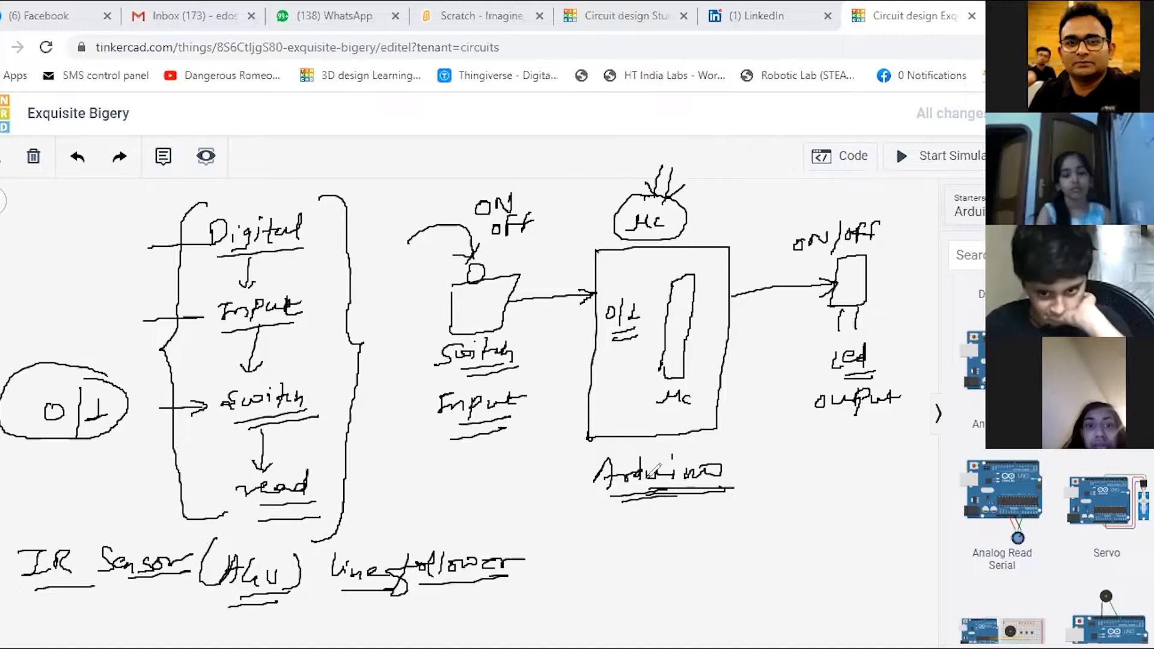
# Handwrite a double-underlined "Simulate" beside the "Digital" list, and clear all drawn annotations from the screen
pyautogui.moveTo(10, 243)
pyautogui.mouseDown()
pyautogui.moveTo(3, 260)
pyautogui.moveTo(106, 224)
pyautogui.mouseUp()
pyautogui.moveTo(24, 266); pyautogui.dragTo(111, 239)
pyautogui.moveTo(20, 277); pyautogui.dragTo(101, 254)
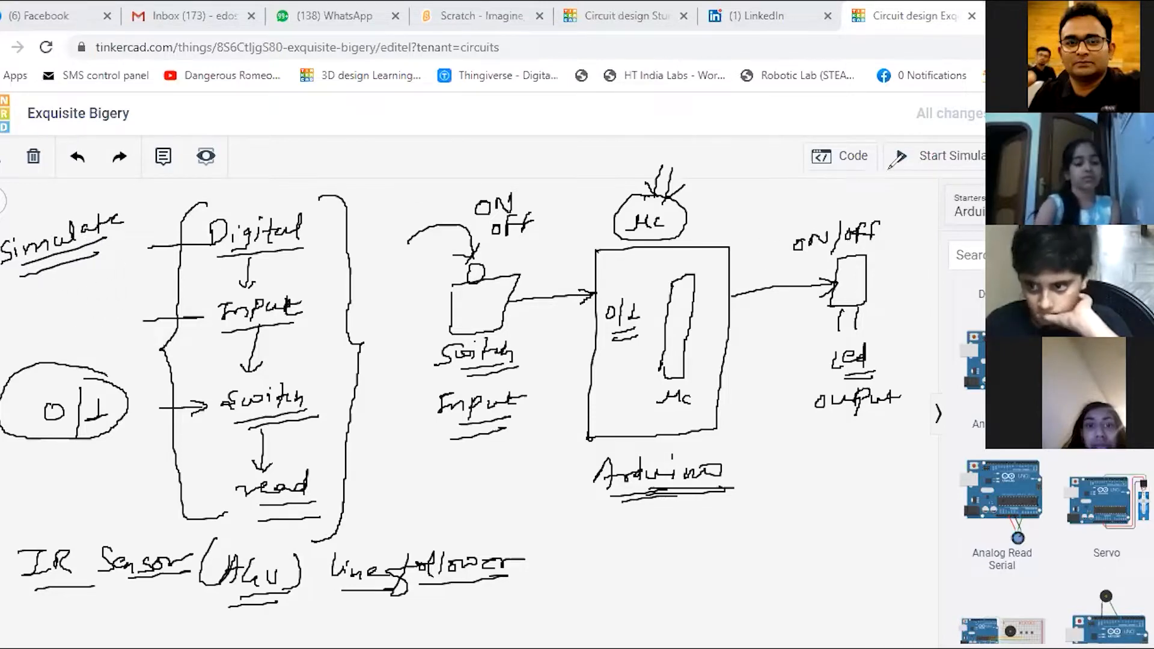
pyautogui.click(738, 129)
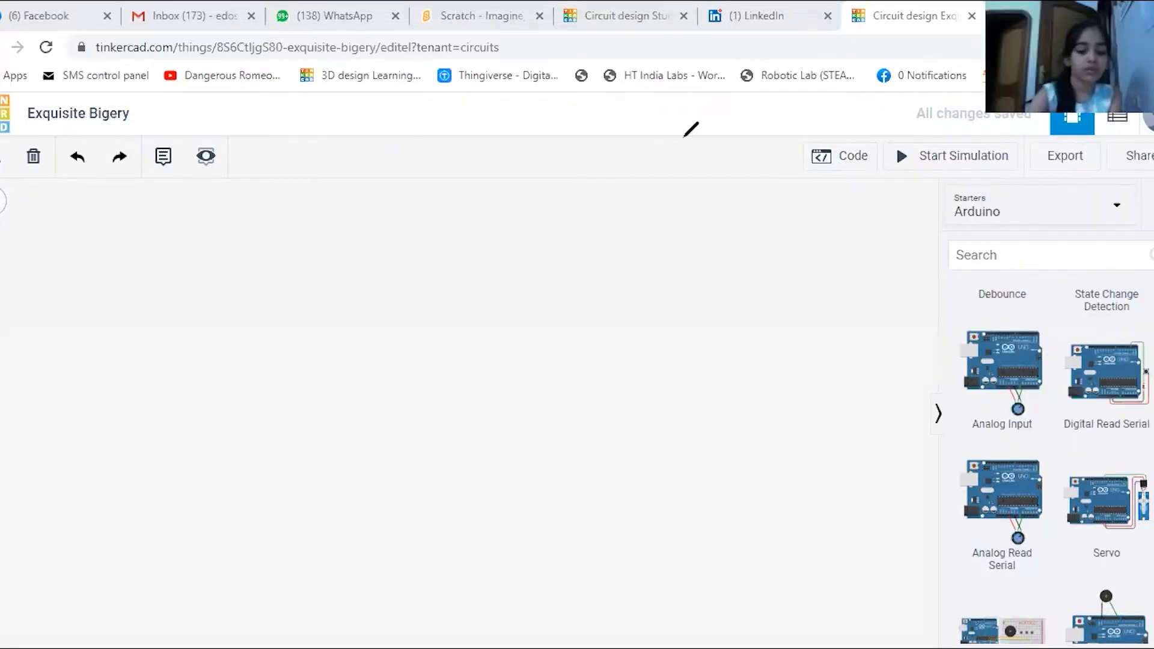
# Place the Arduino starter circuit State Change Detection, with its pushbutton and resistor, on the empty workplane
pyautogui.click(1040, 213)
pyautogui.click(975, 344)
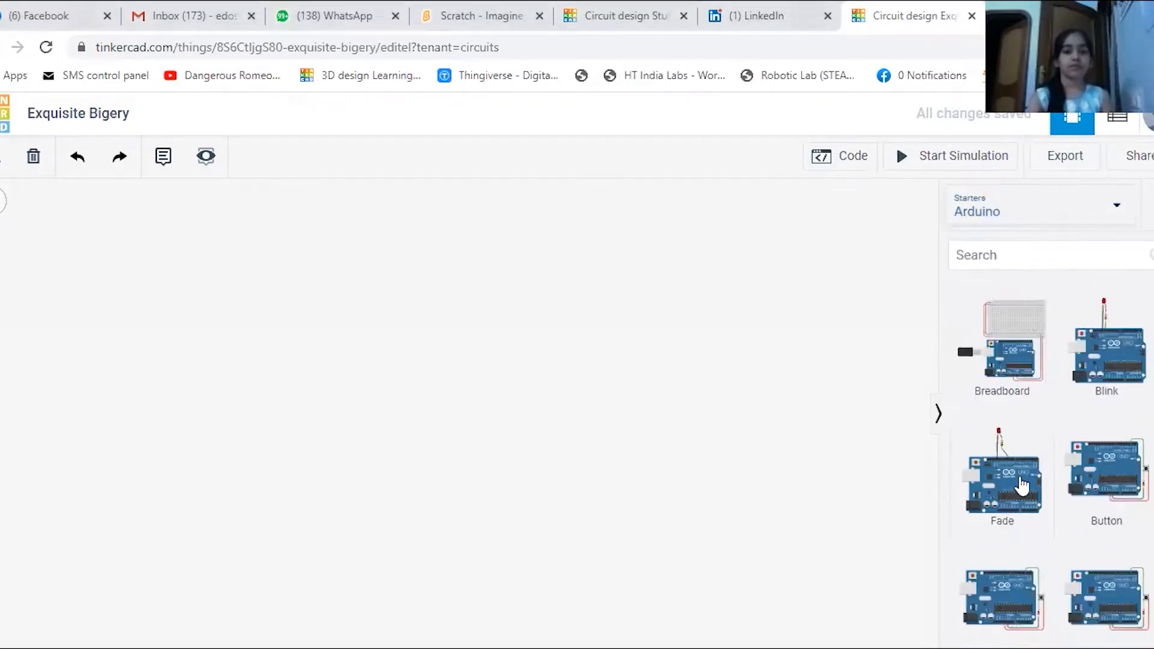
pyautogui.scroll(-4, 1052, 456)
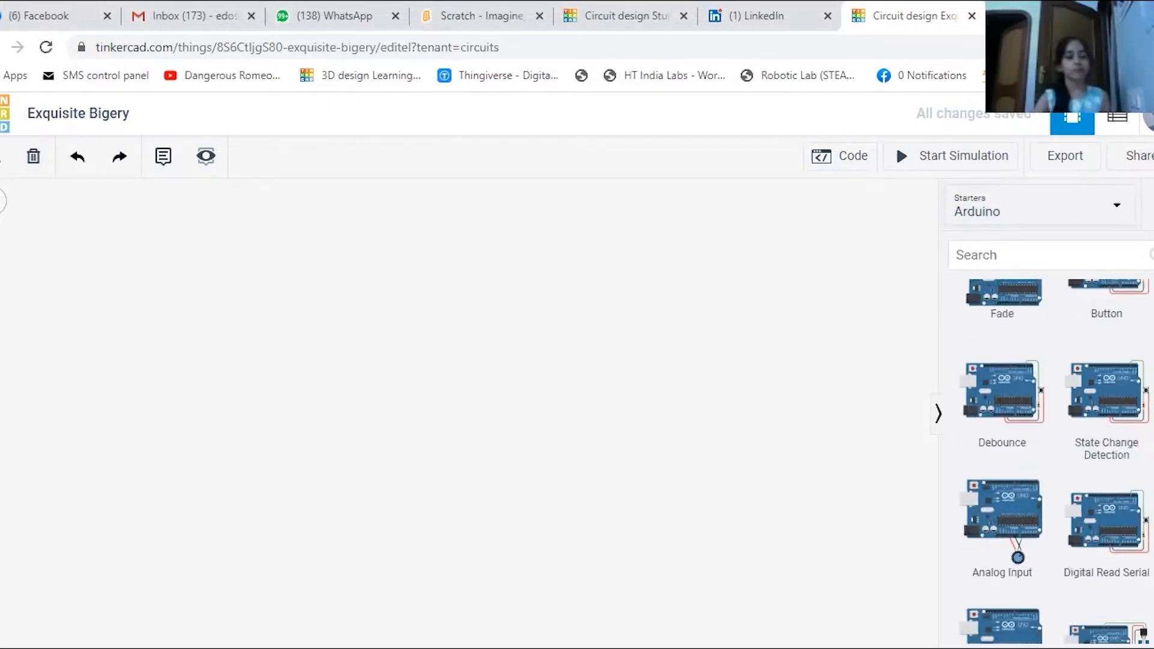
pyautogui.scroll(1, 1102, 445)
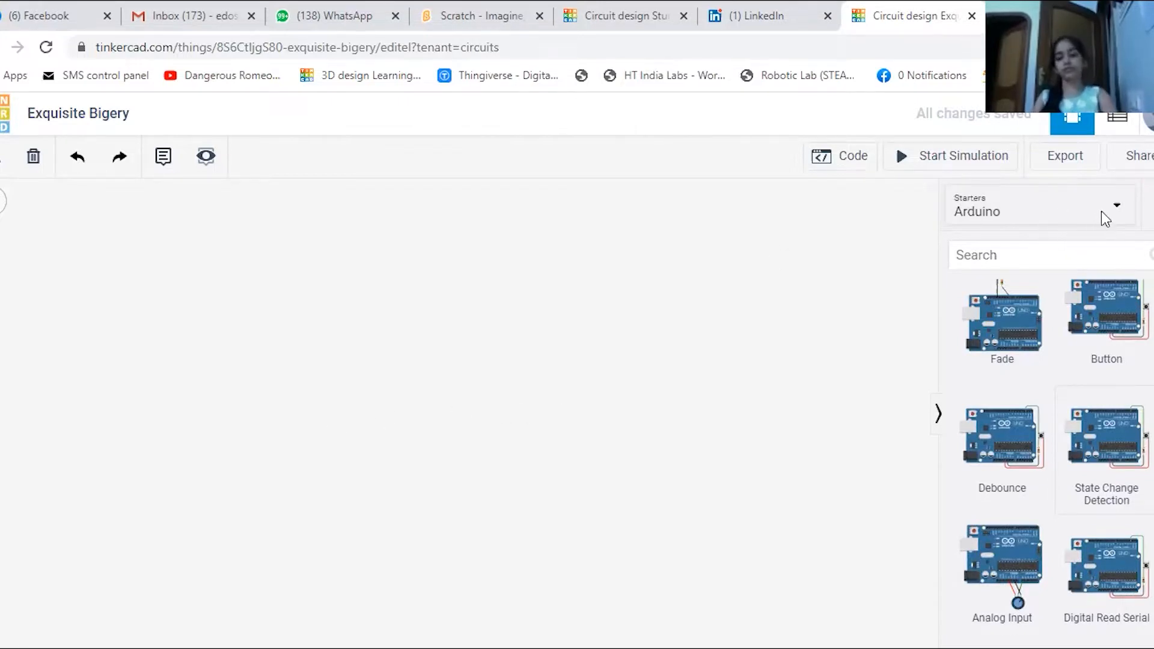
pyautogui.click(1067, 215)
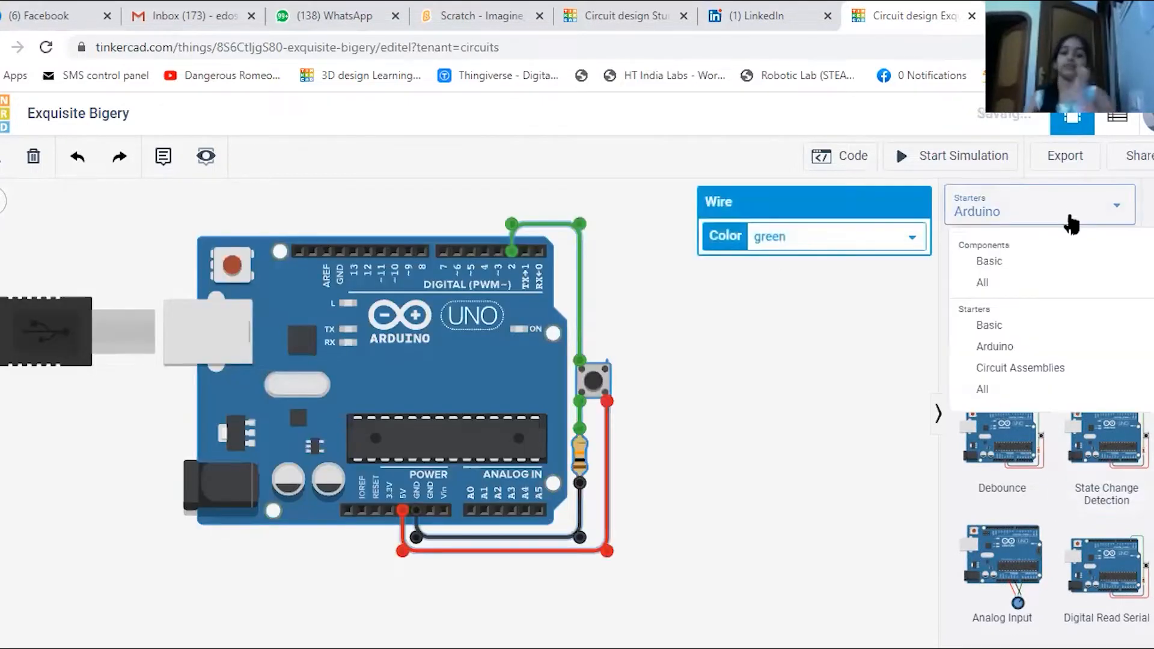
pyautogui.click(876, 336)
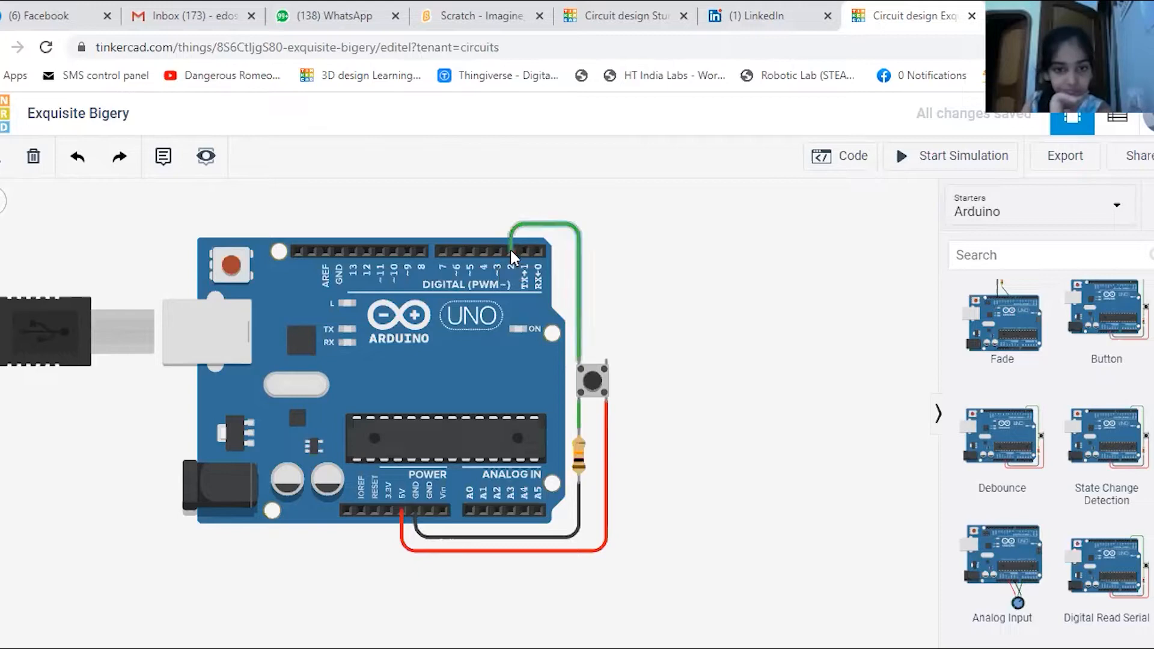
# Add a red LED from the basic components just above the Arduino's digital pins 12 and 13
pyautogui.click(1044, 223)
pyautogui.click(989, 256)
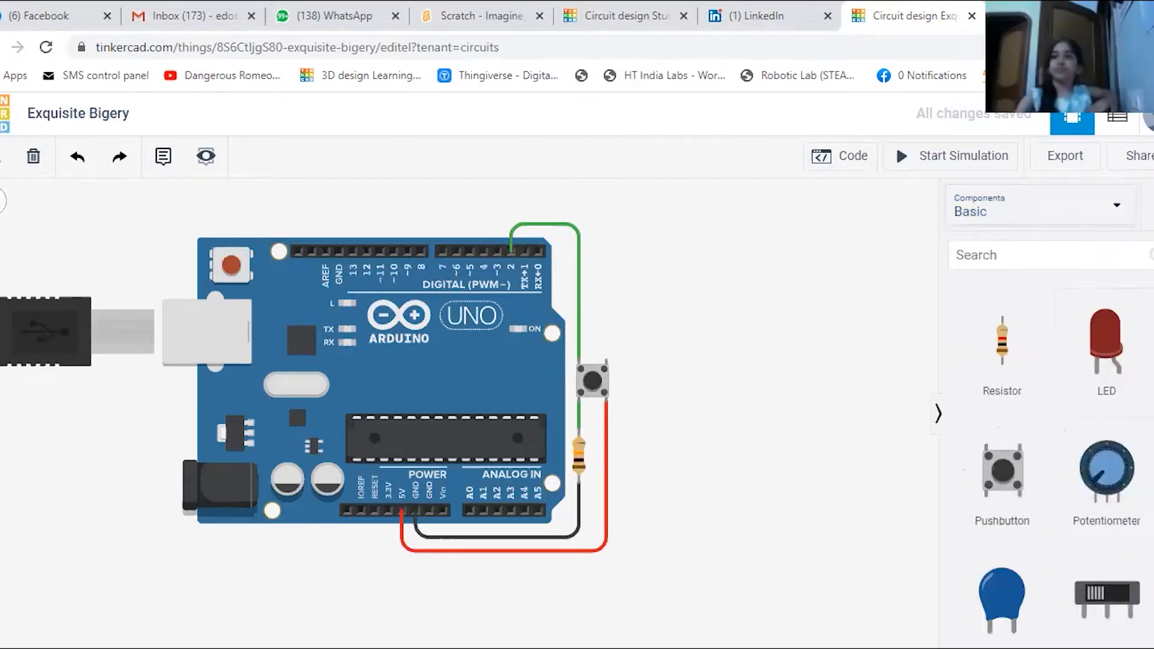
pyautogui.moveTo(1121, 338); pyautogui.dragTo(348, 206)
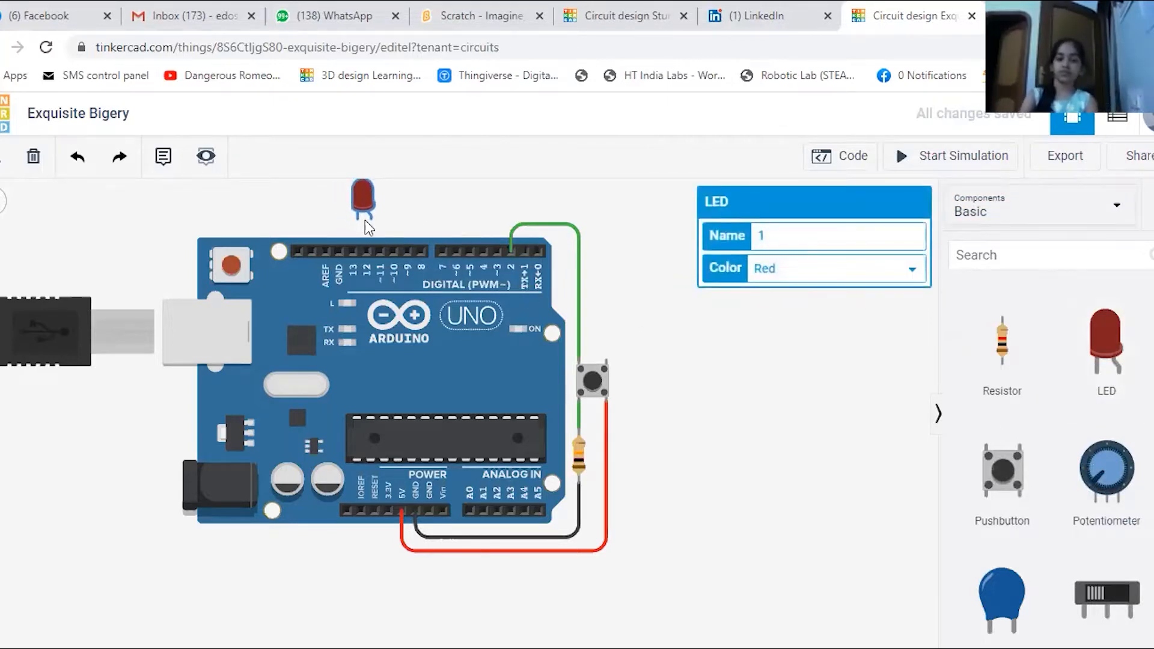
# Wire one LED leg to the Arduino's GND pin beside pin 13 and the other leg to digital pin 8
pyautogui.click(357, 220)
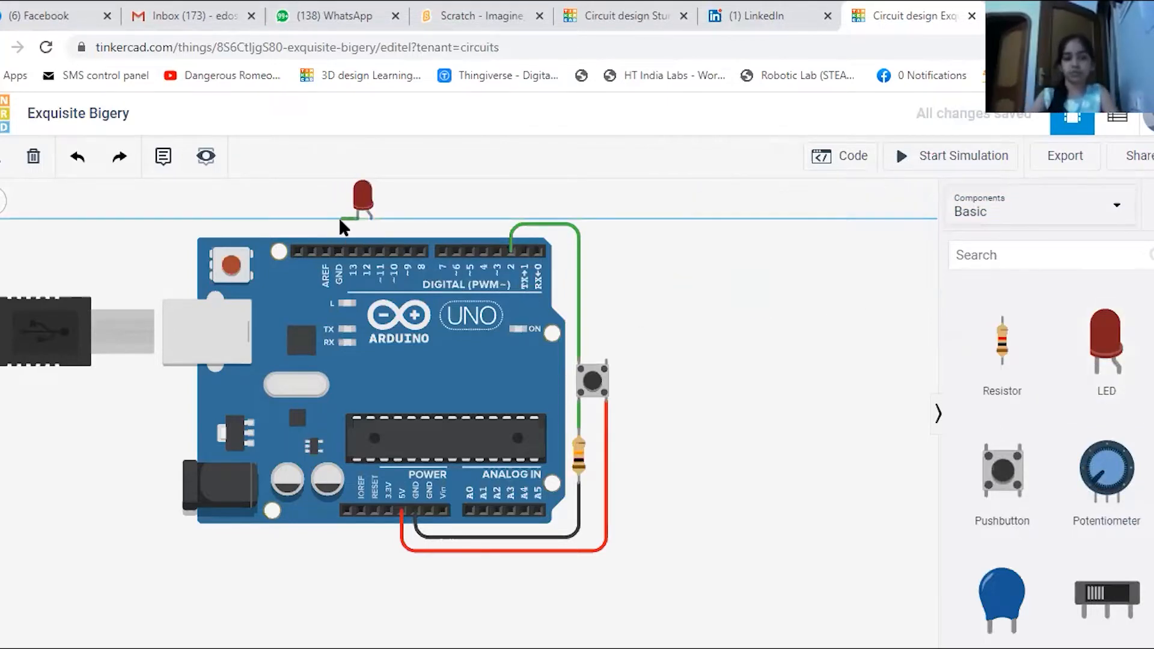
pyautogui.click(332, 218)
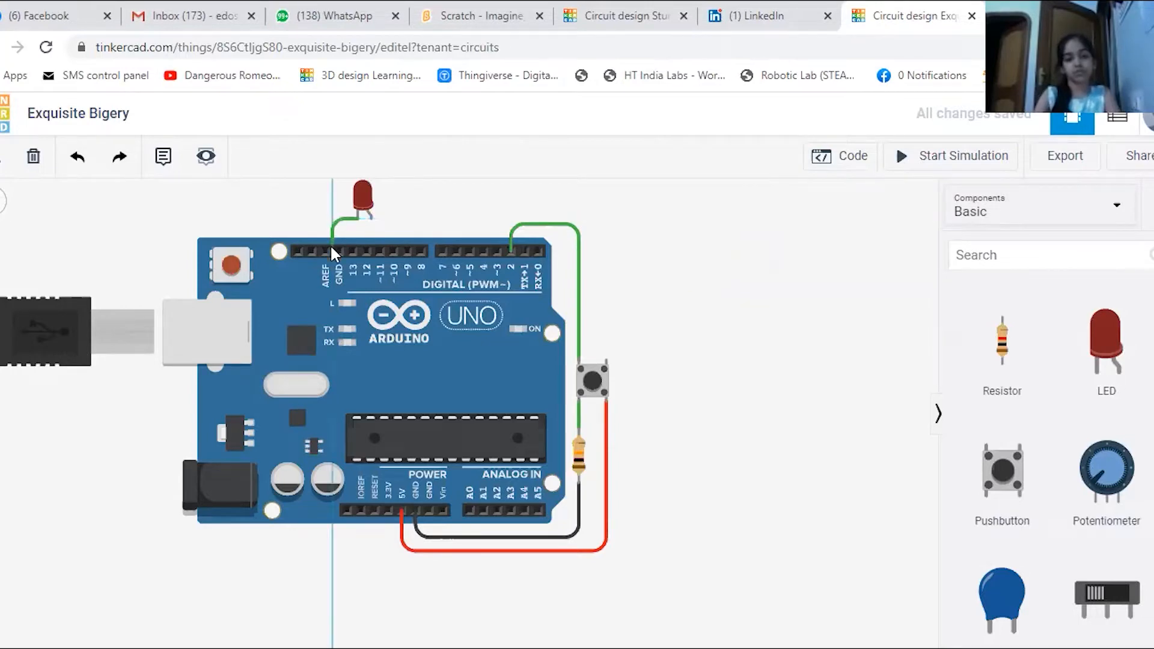
pyautogui.click(338, 251)
pyautogui.click(371, 218)
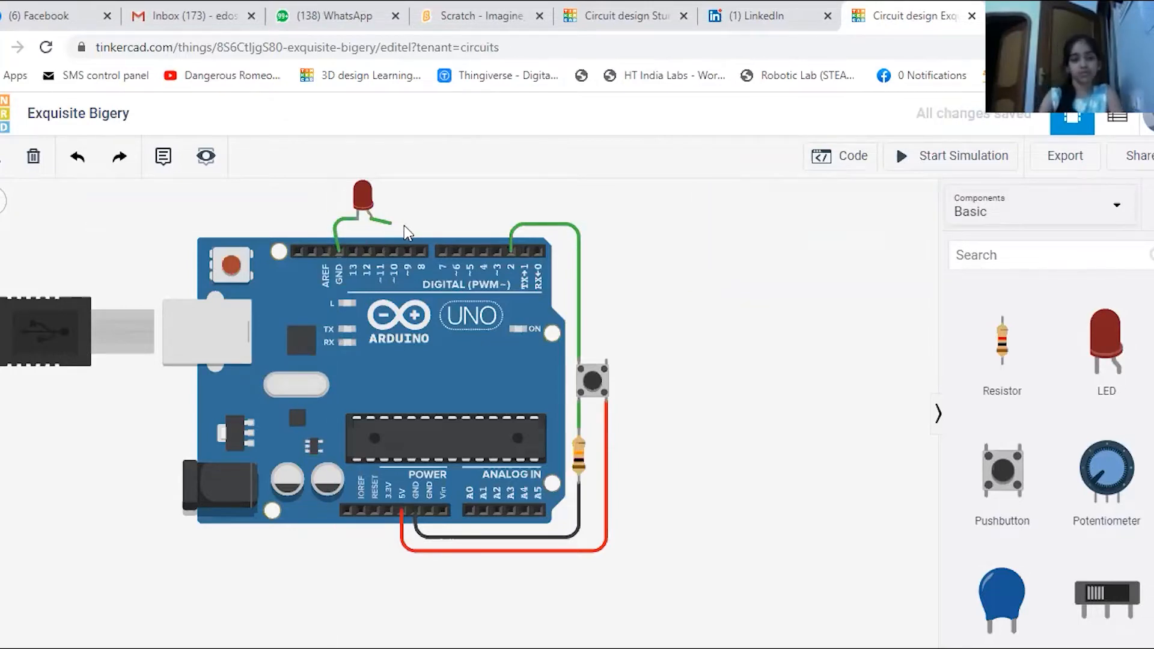
pyautogui.click(424, 216)
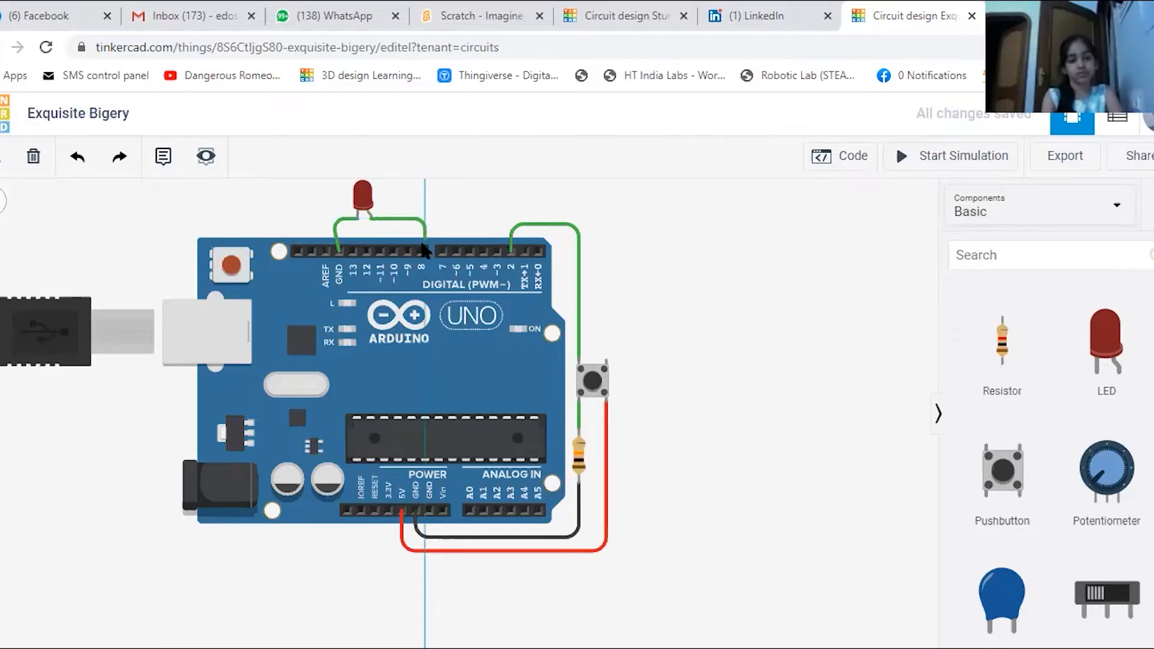
pyautogui.click(421, 250)
pyautogui.click(674, 329)
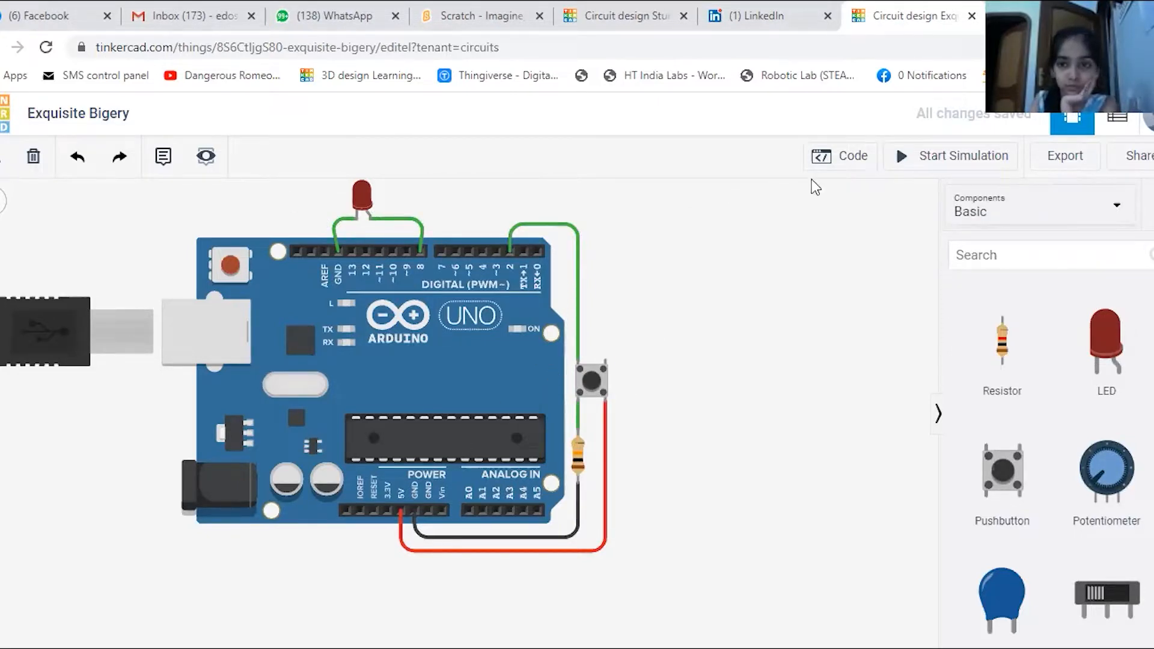
# Open the Arduino's block code and remove all of the starter's existing blocks from the workspace
pyautogui.click(831, 164)
pyautogui.moveTo(992, 350); pyautogui.dragTo(725, 459)
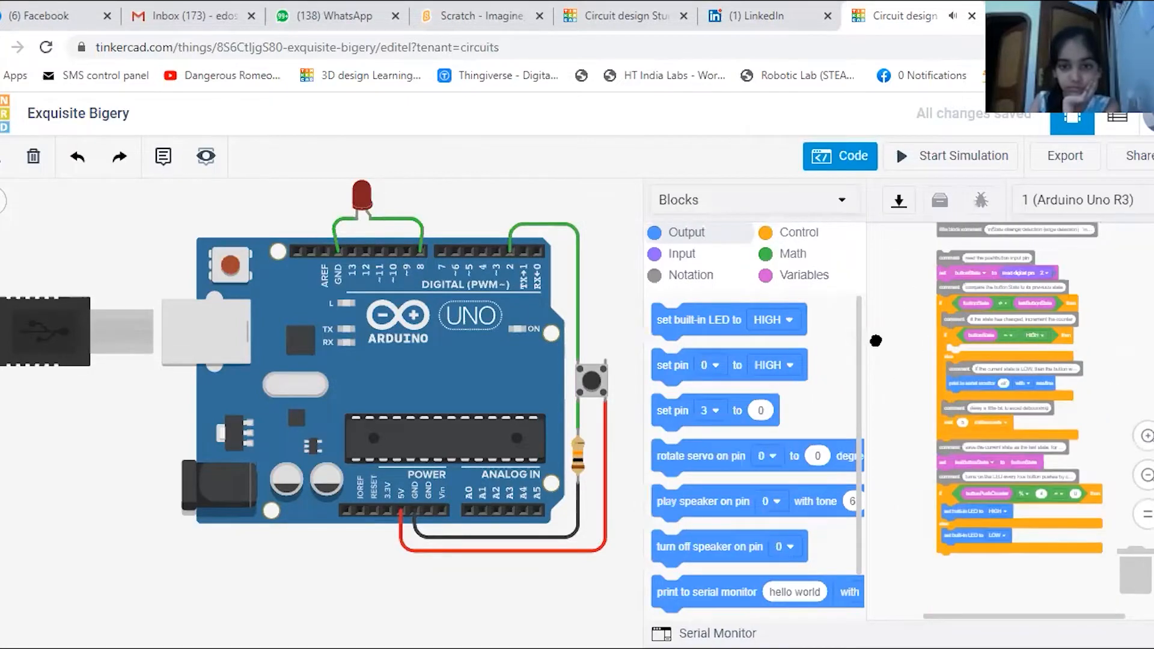
pyautogui.moveTo(948, 259); pyautogui.dragTo(739, 371)
pyautogui.moveTo(949, 230); pyautogui.dragTo(722, 372)
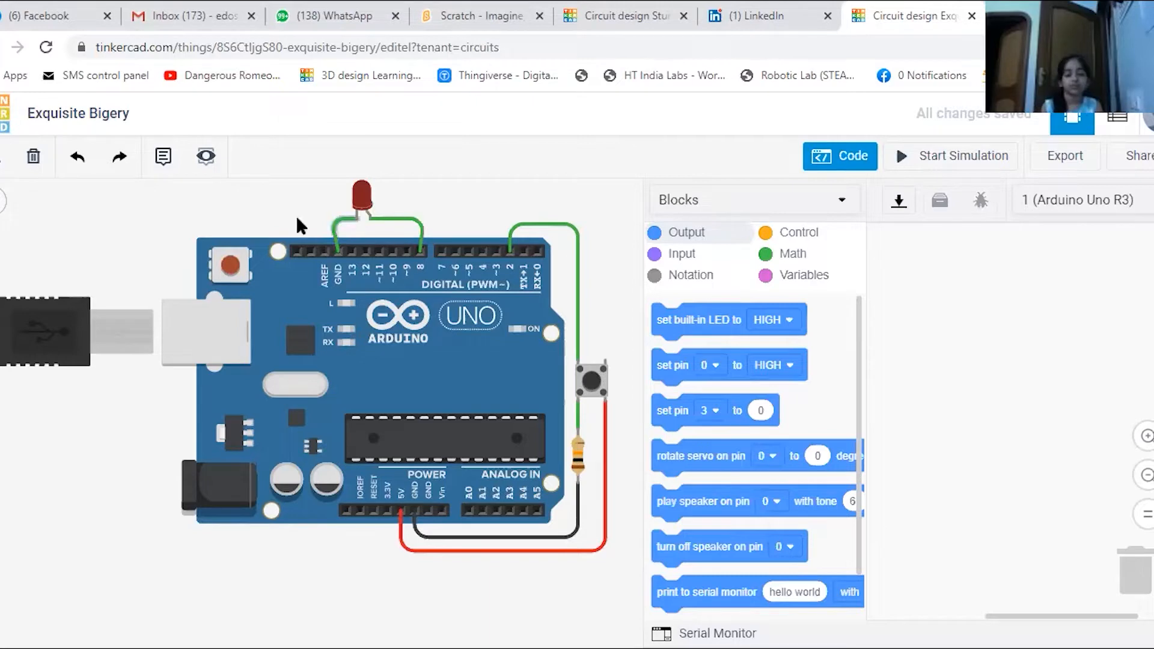
# Add an if/then/else control block to the empty code workspace
pyautogui.click(668, 258)
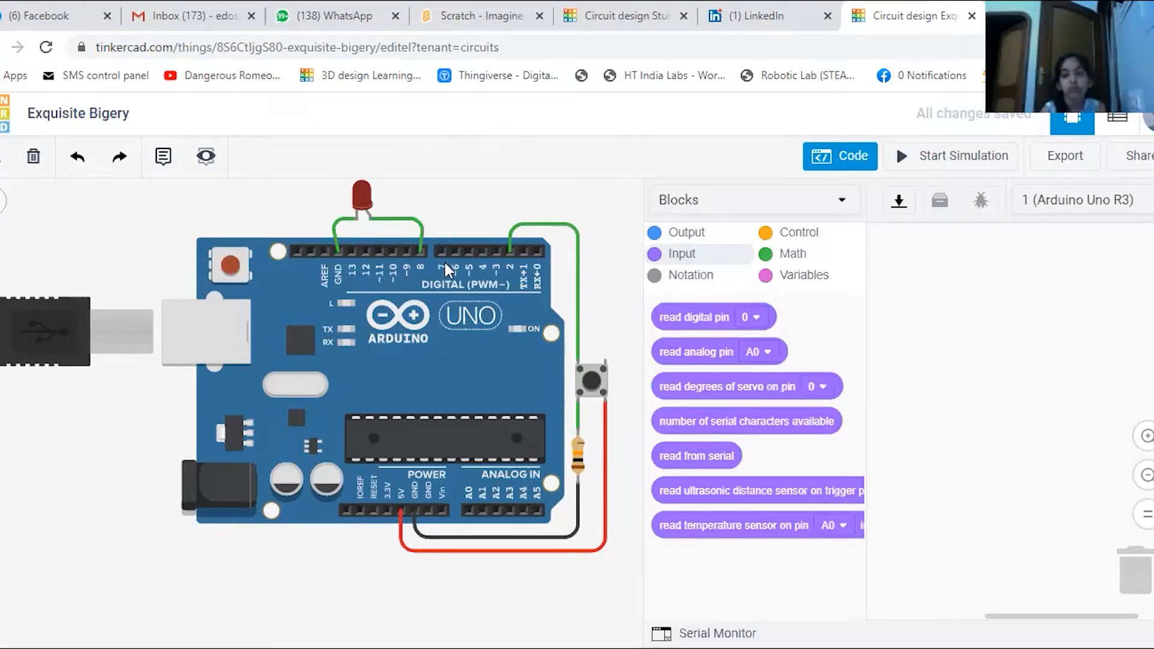
pyautogui.click(782, 239)
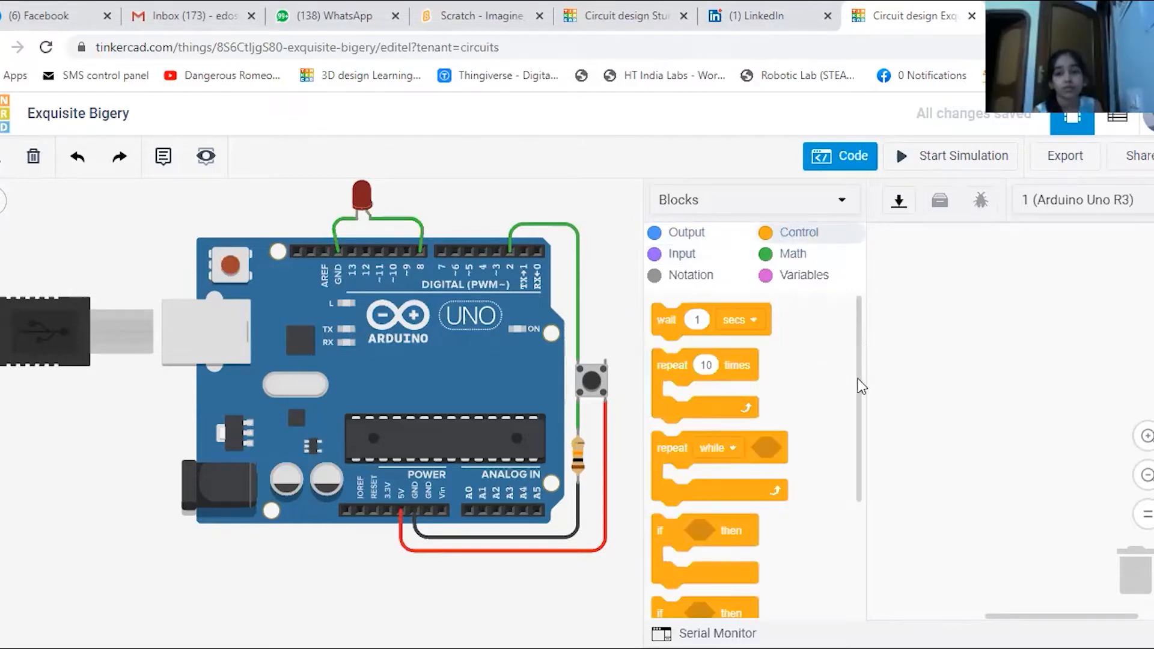
pyautogui.moveTo(858, 371); pyautogui.dragTo(835, 472)
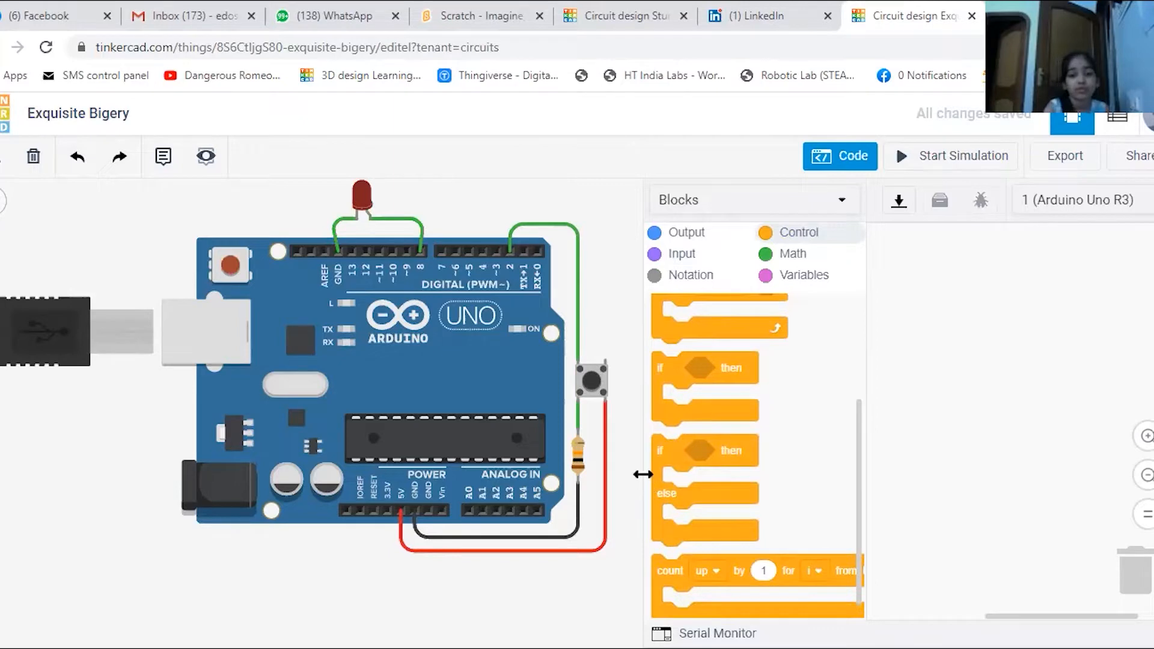
pyautogui.moveTo(661, 450); pyautogui.dragTo(972, 298)
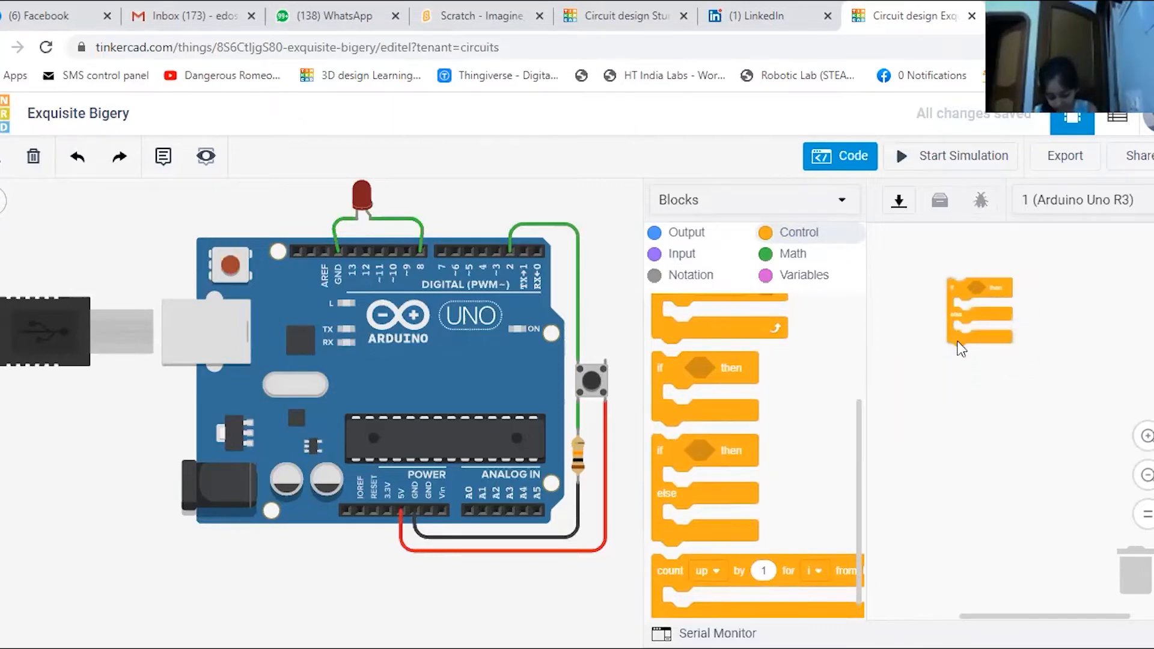
pyautogui.click(1146, 445)
pyautogui.click(1146, 441)
pyautogui.click(1146, 441)
pyautogui.click(1146, 442)
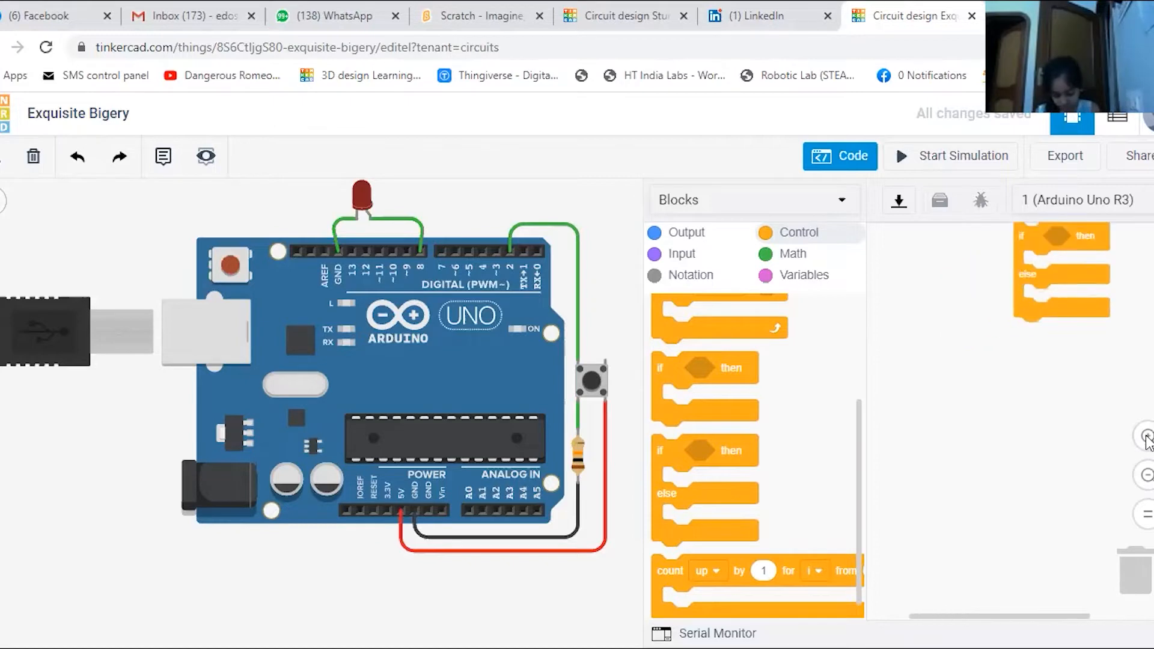
# Insert a comparison block into the if/then/else block's condition and set its operator to =
pyautogui.click(1146, 441)
pyautogui.moveTo(1043, 233); pyautogui.dragTo(887, 348)
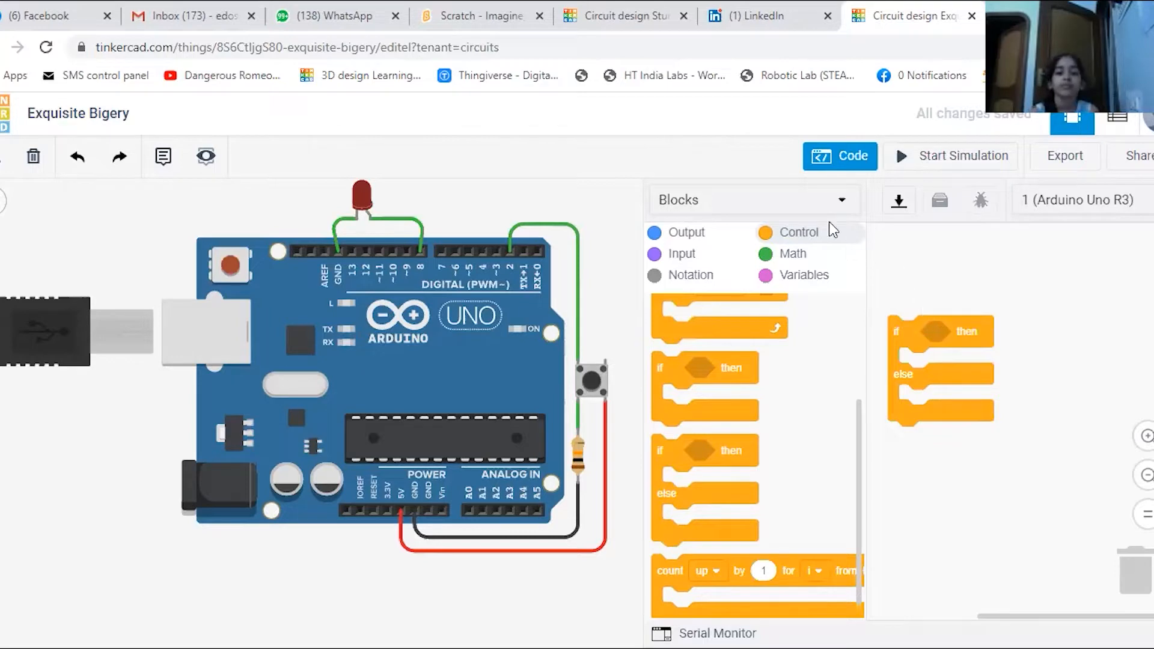
pyautogui.click(788, 258)
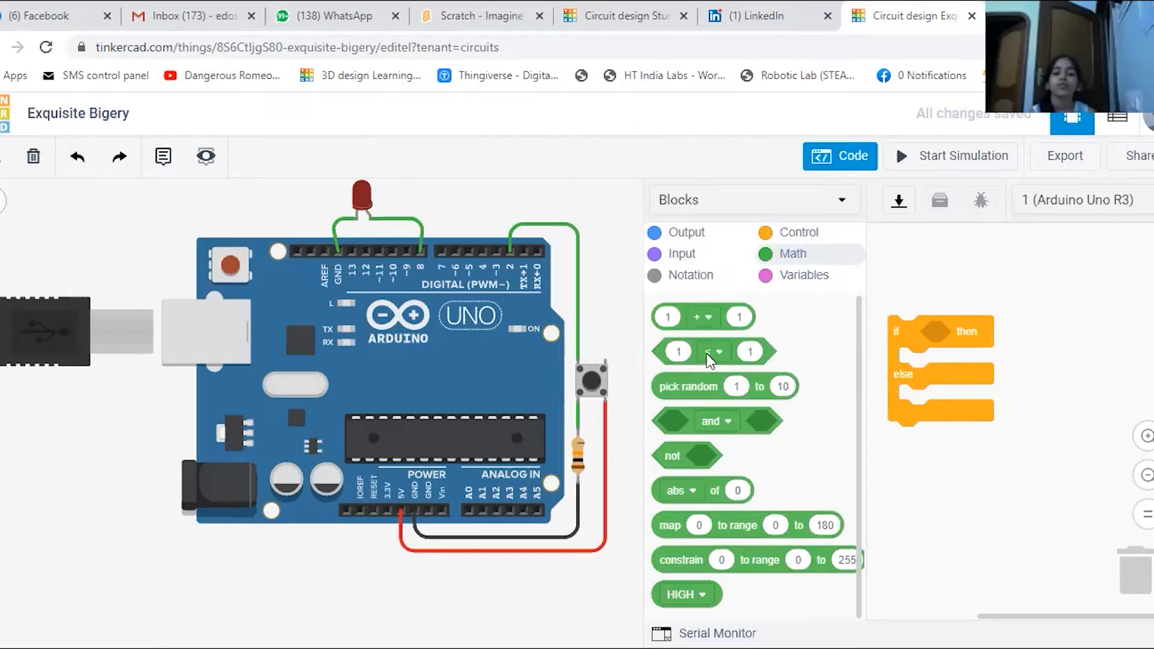
pyautogui.moveTo(679, 354); pyautogui.dragTo(943, 332)
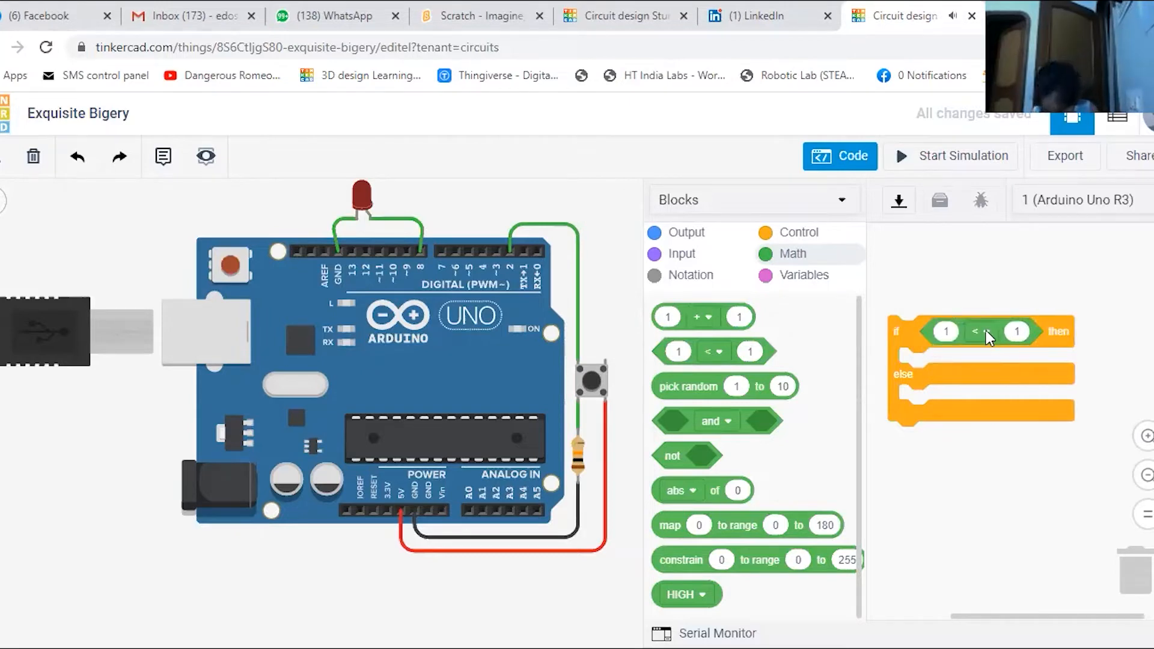
pyautogui.click(987, 332)
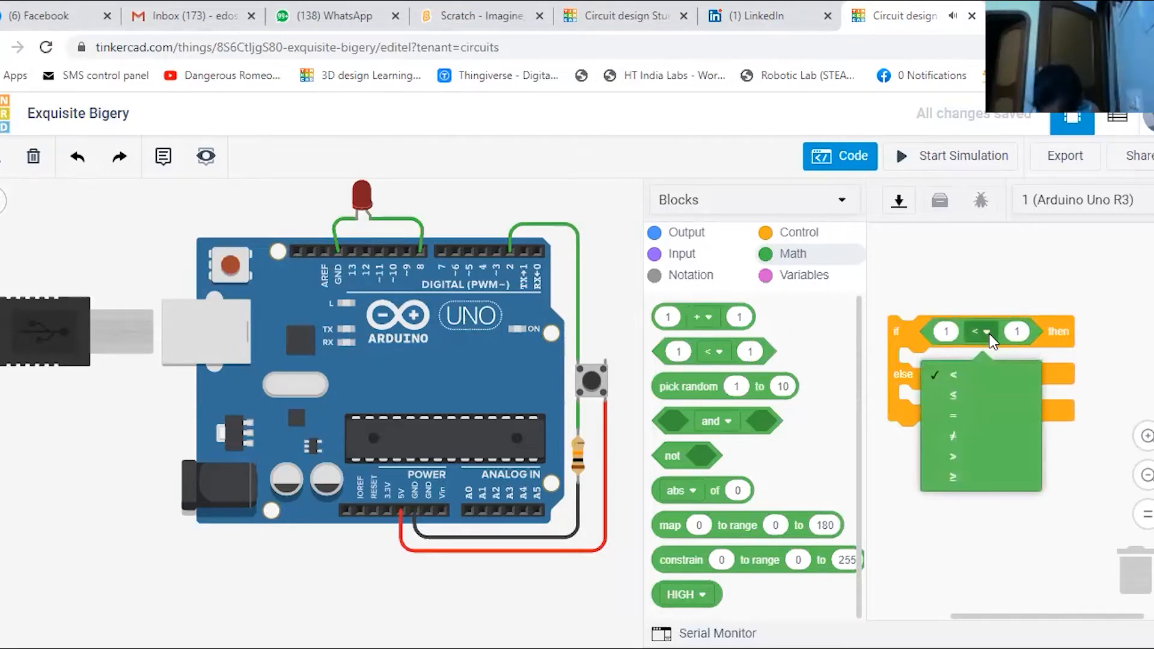
pyautogui.click(957, 412)
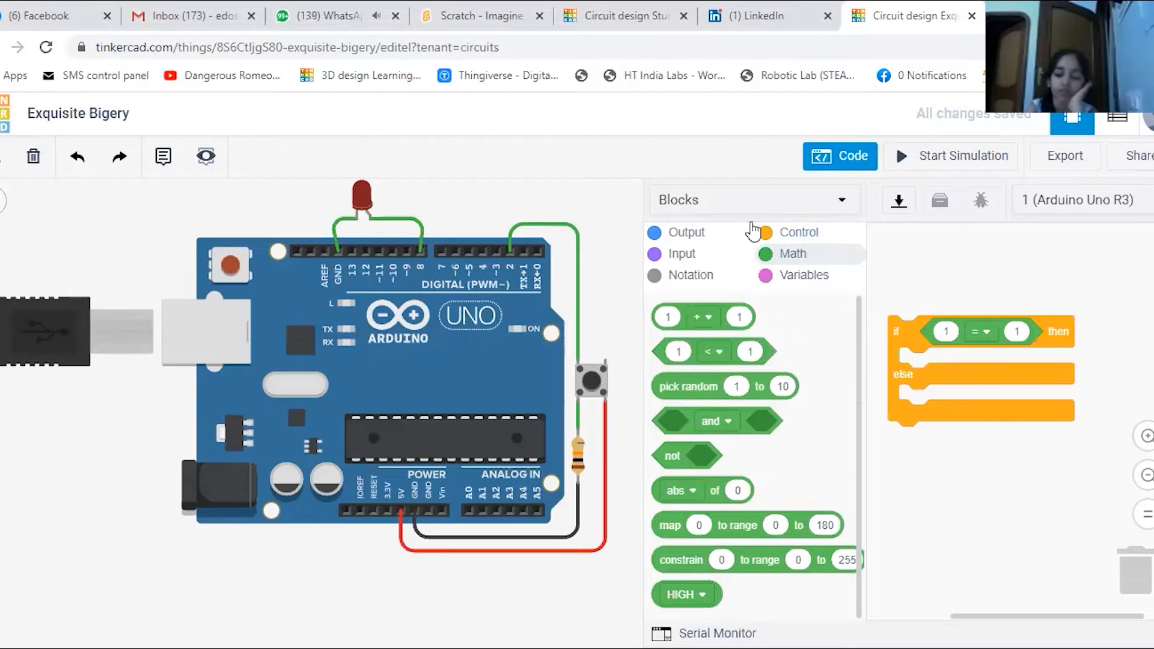
# Fill the first operand of the if condition with a read digital pin block set to pin 2
pyautogui.click(677, 256)
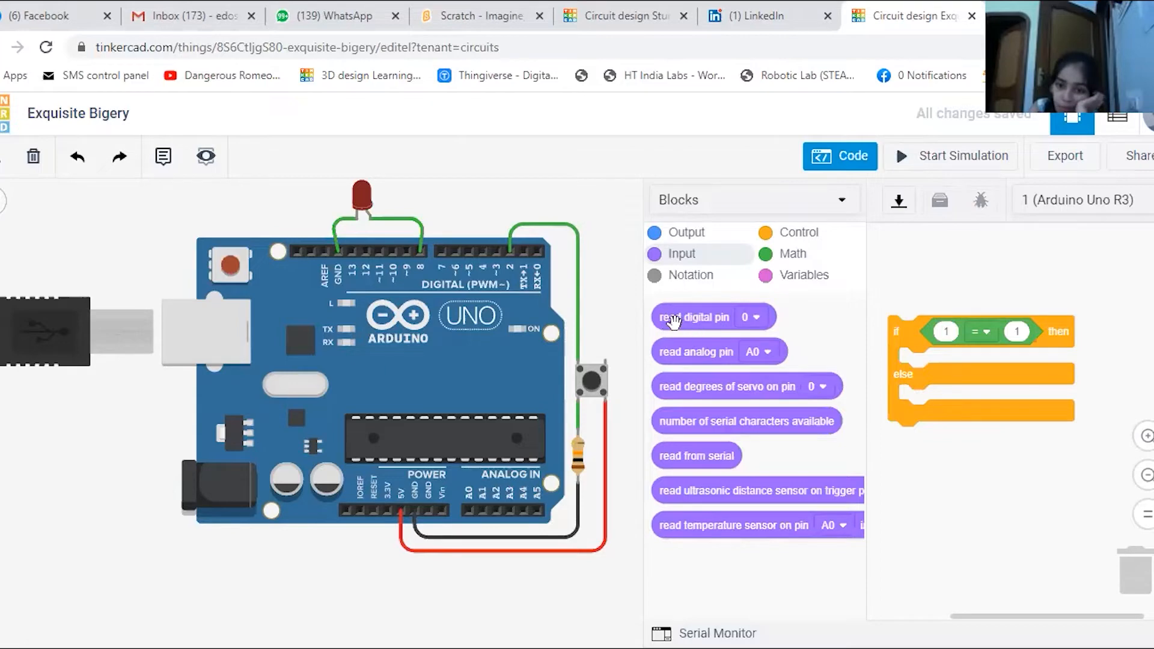
pyautogui.moveTo(673, 322); pyautogui.dragTo(961, 344)
pyautogui.click(1039, 334)
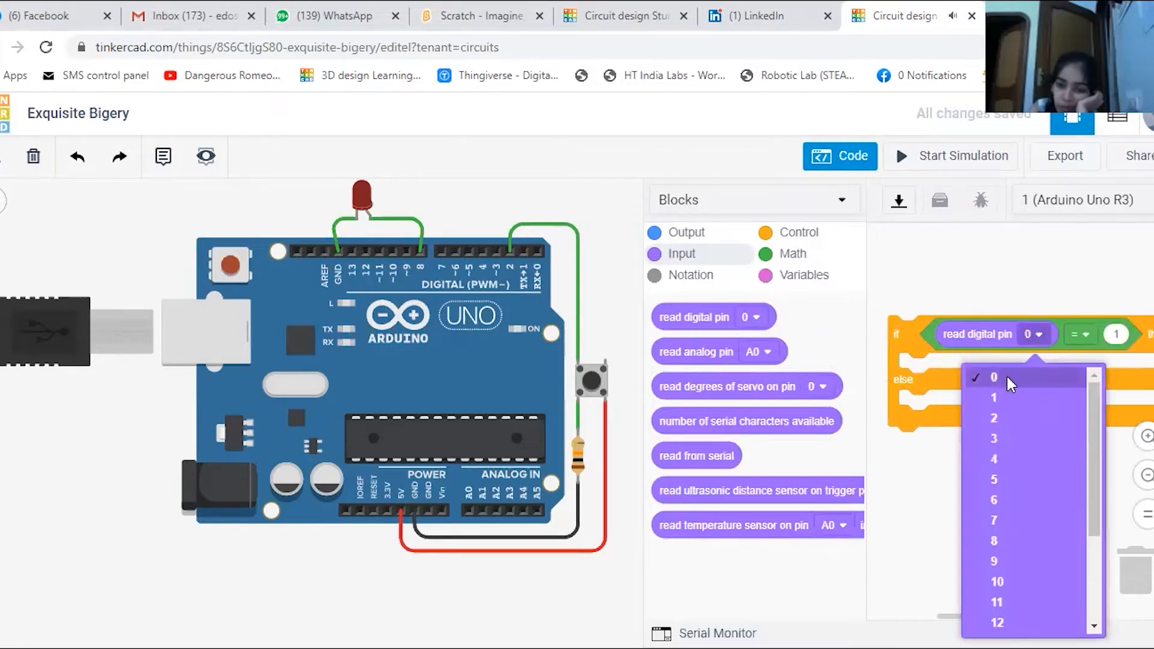
pyautogui.click(981, 415)
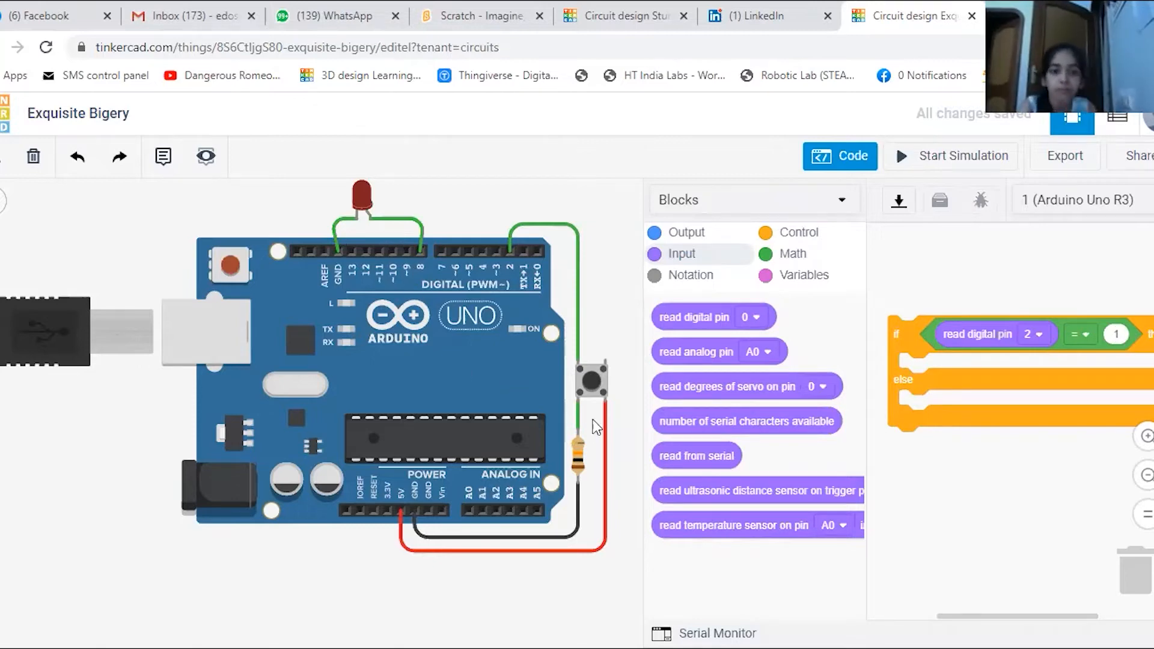
# Add a set pin block to the then branch that sets pin 8 to HIGH
pyautogui.moveTo(593, 383); pyautogui.dragTo(604, 375)
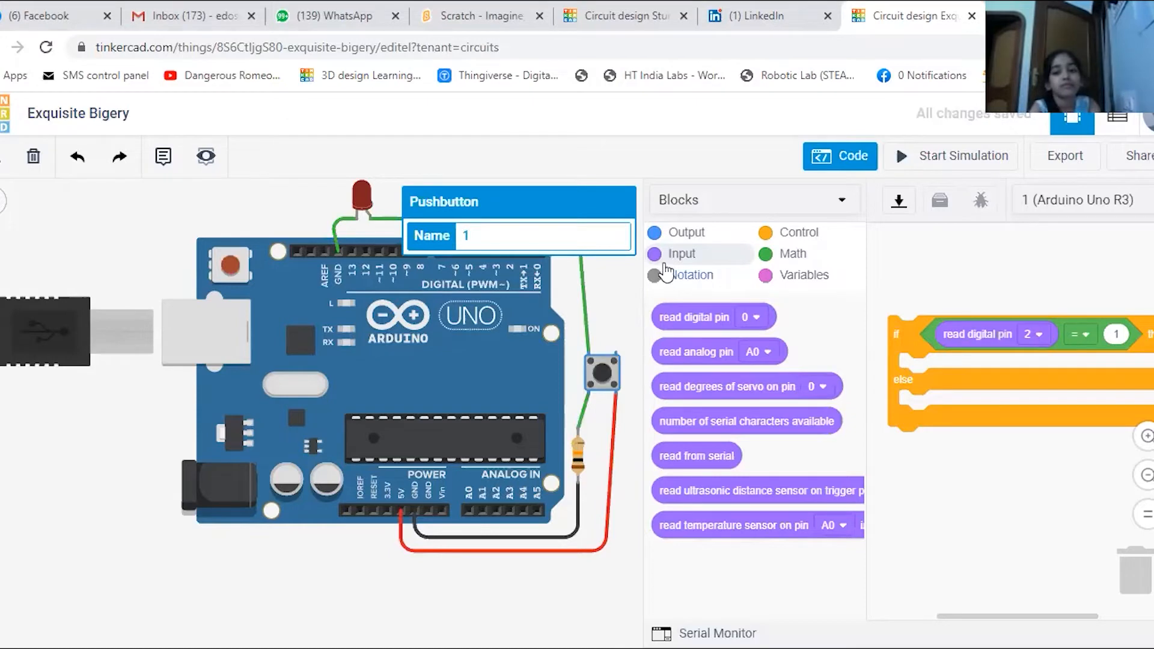
pyautogui.click(681, 239)
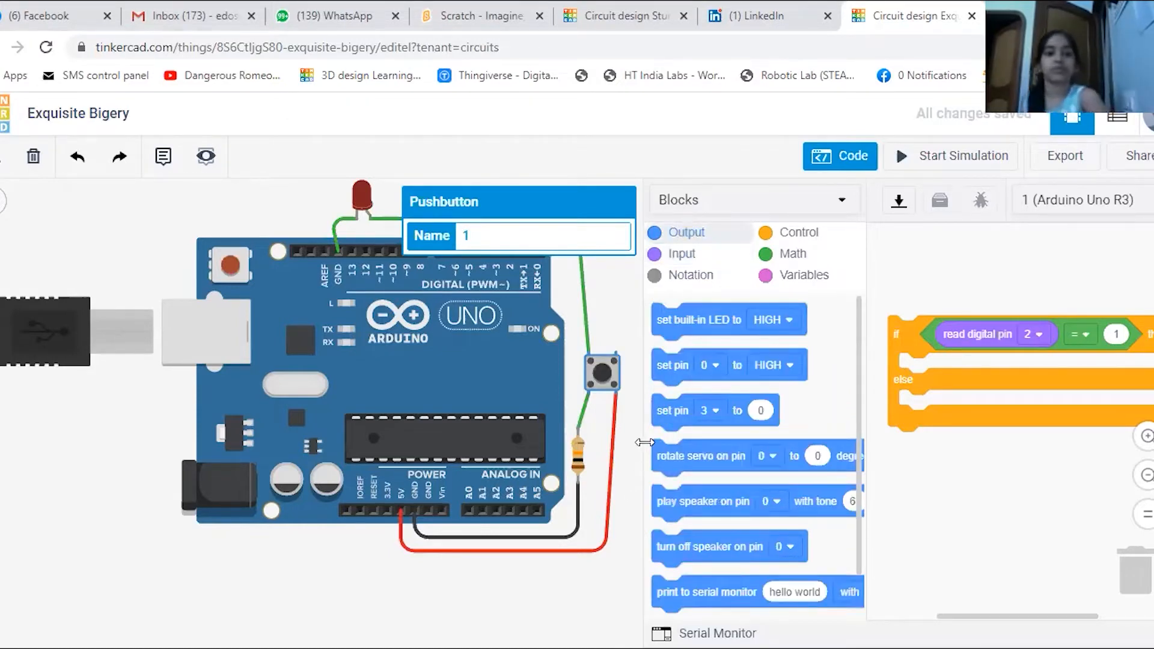
pyautogui.moveTo(675, 371); pyautogui.dragTo(918, 379)
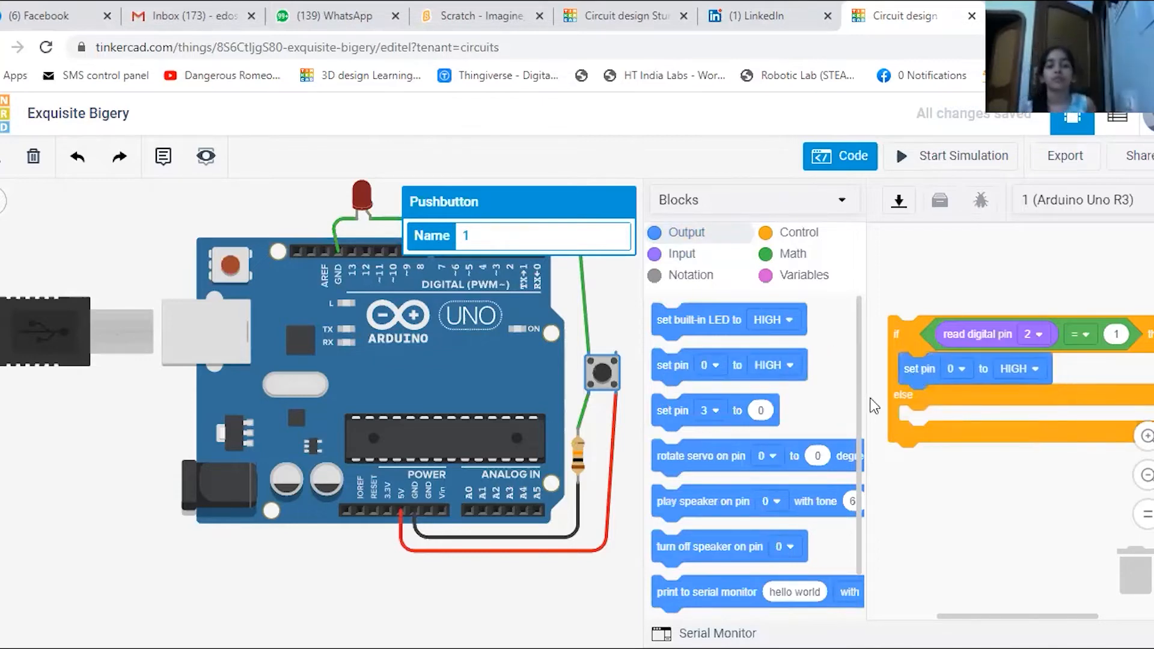
pyautogui.click(606, 293)
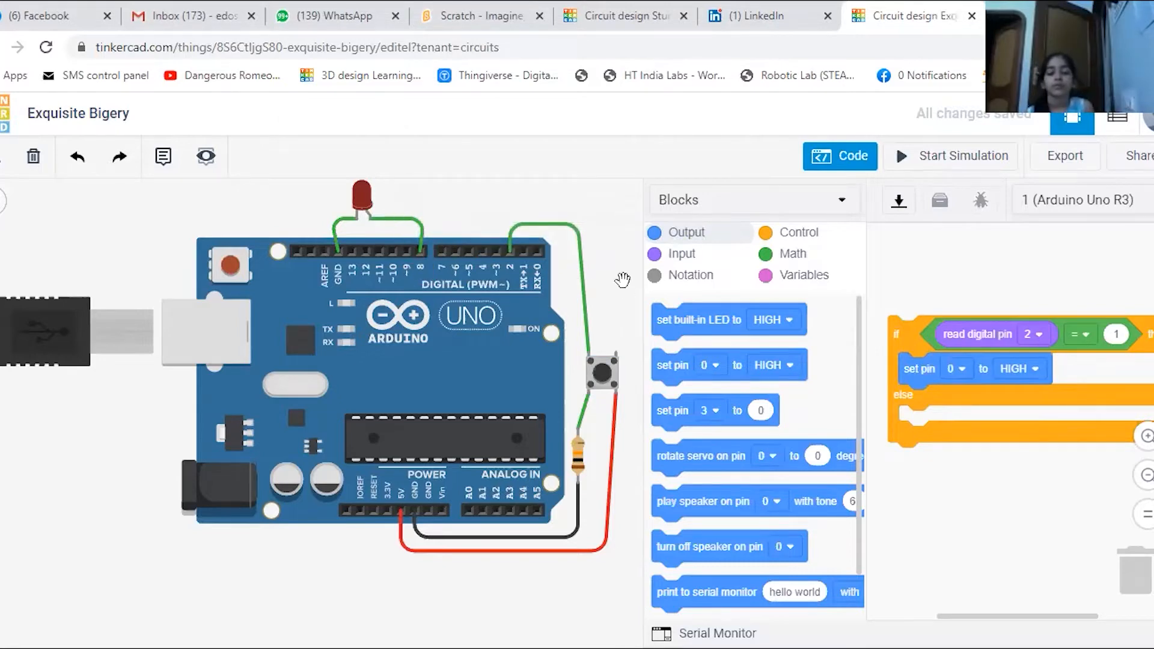
pyautogui.click(961, 366)
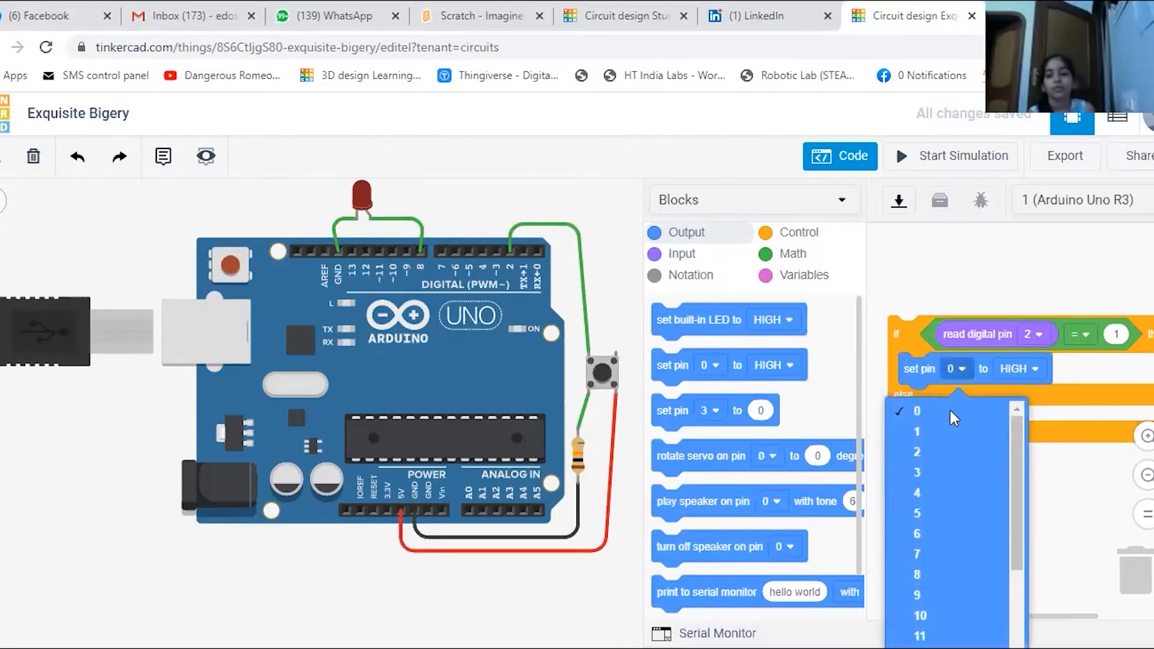
pyautogui.click(915, 568)
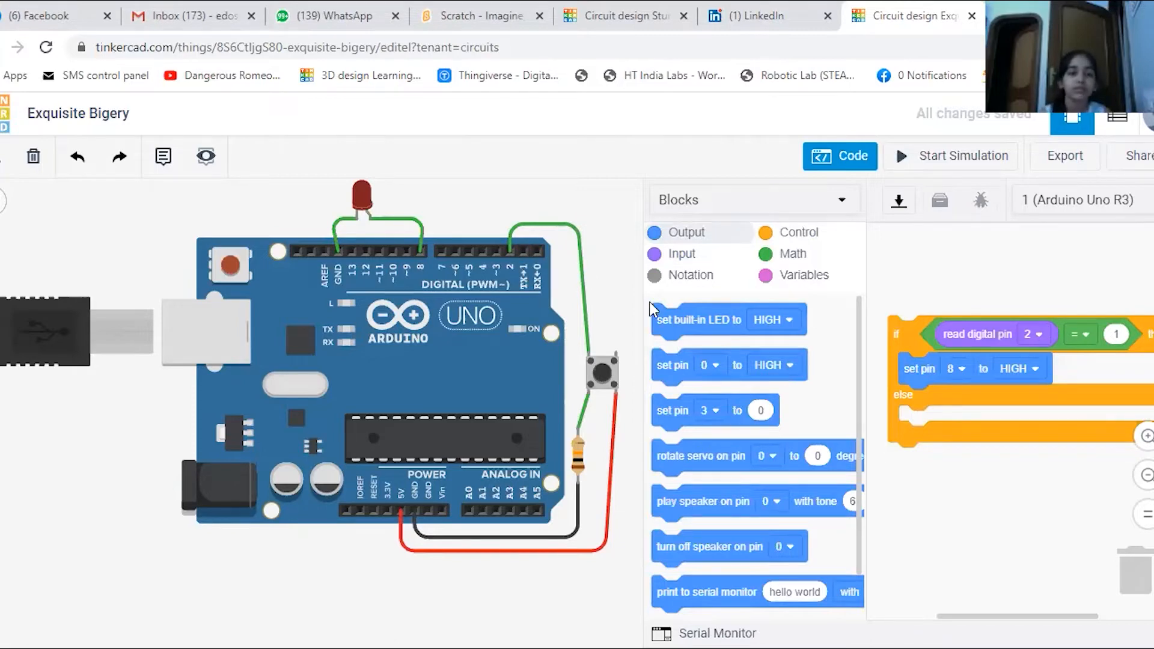
# Add a set pin block to the else branch that sets pin 8 to LOW
pyautogui.moveTo(665, 368); pyautogui.dragTo(918, 436)
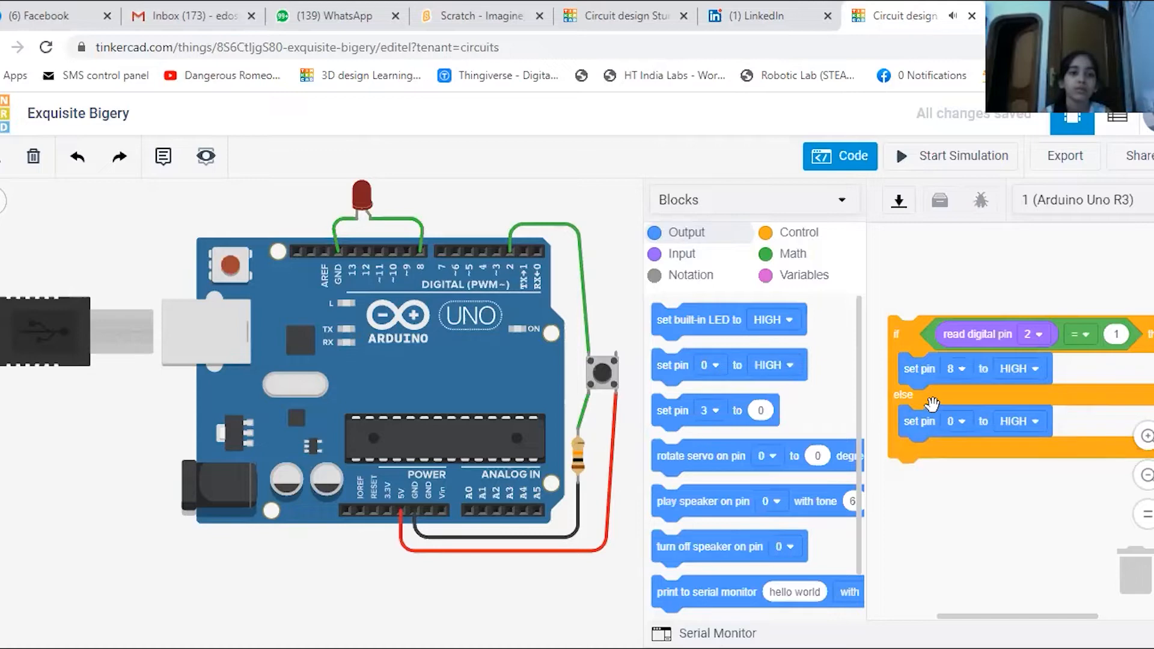
pyautogui.click(1034, 428)
pyautogui.click(991, 477)
pyautogui.click(958, 424)
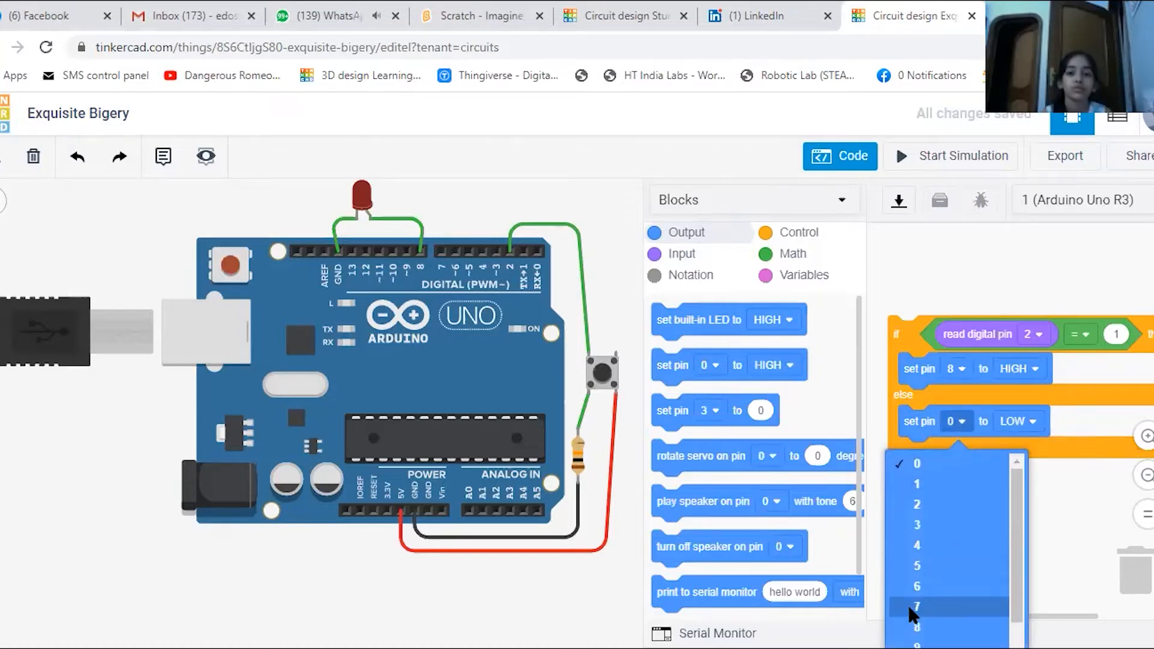
pyautogui.click(907, 604)
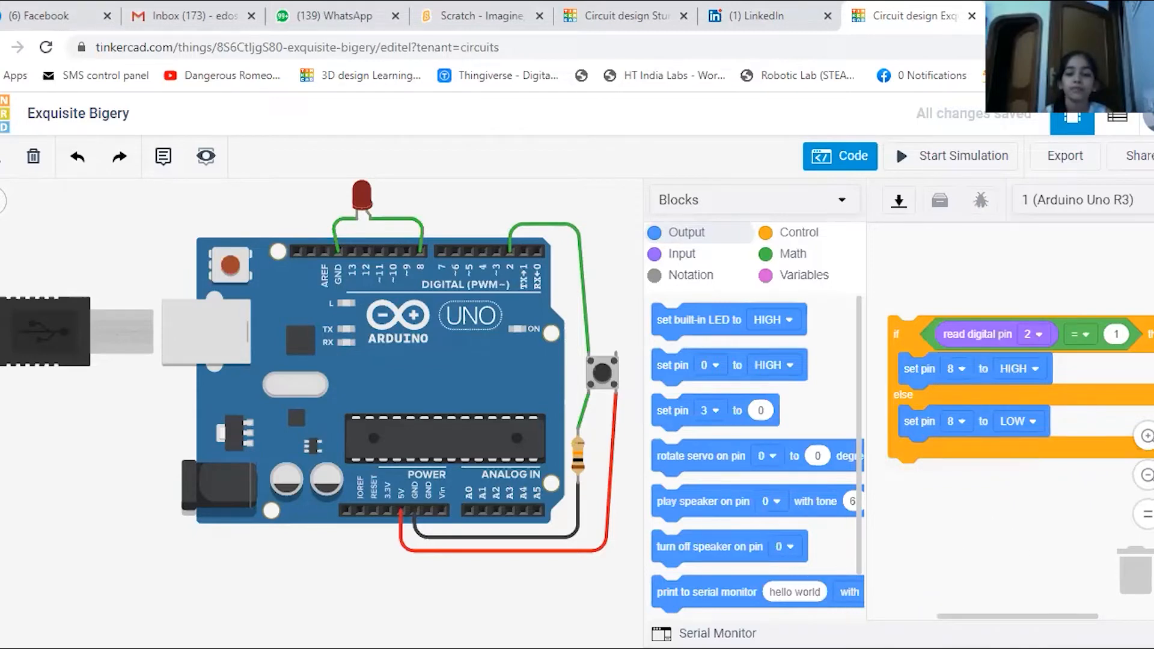
# Run the simulation and operate the pushbutton several times to test its control of the LED
pyautogui.click(957, 156)
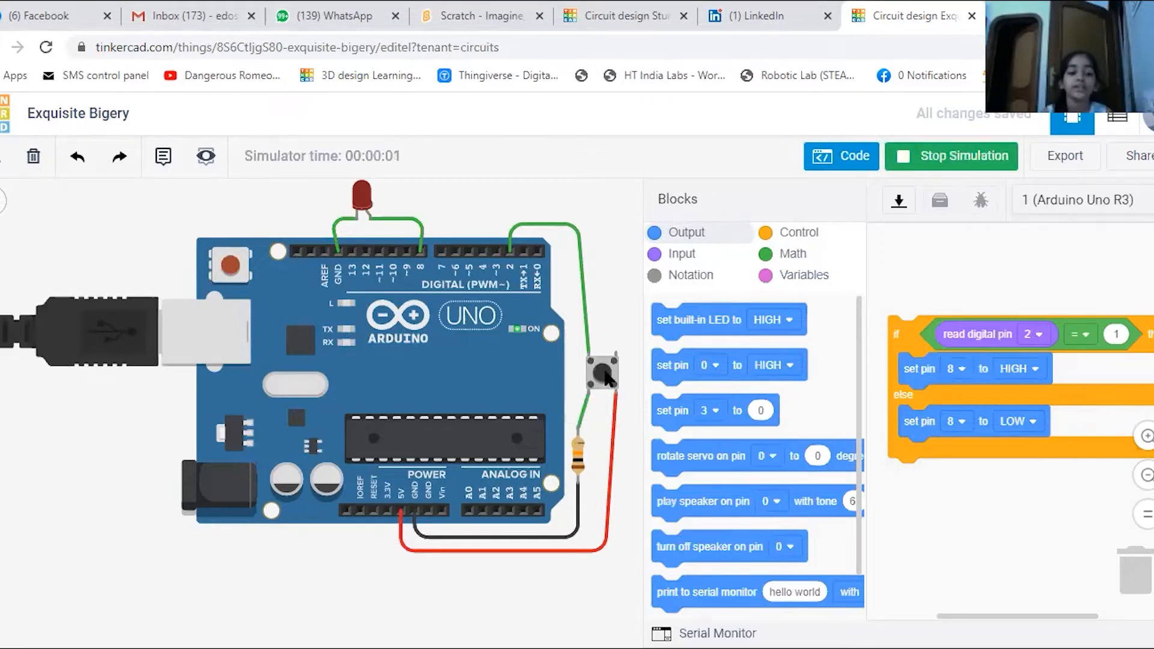
pyautogui.click(604, 372)
pyautogui.click(603, 375)
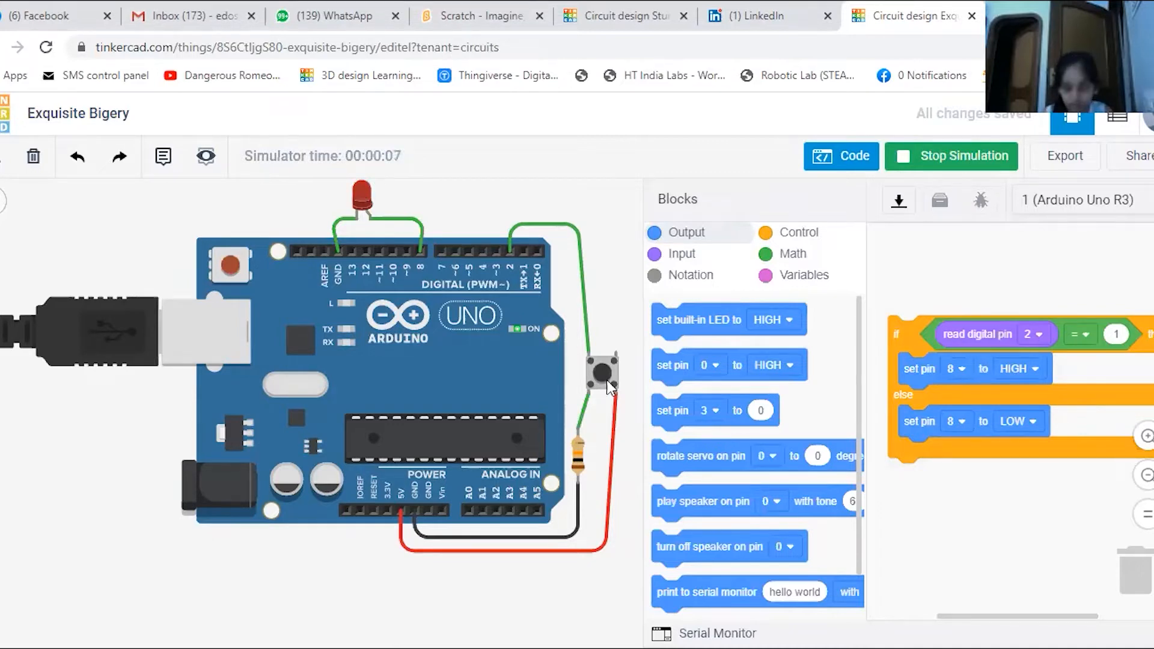
pyautogui.click(601, 379)
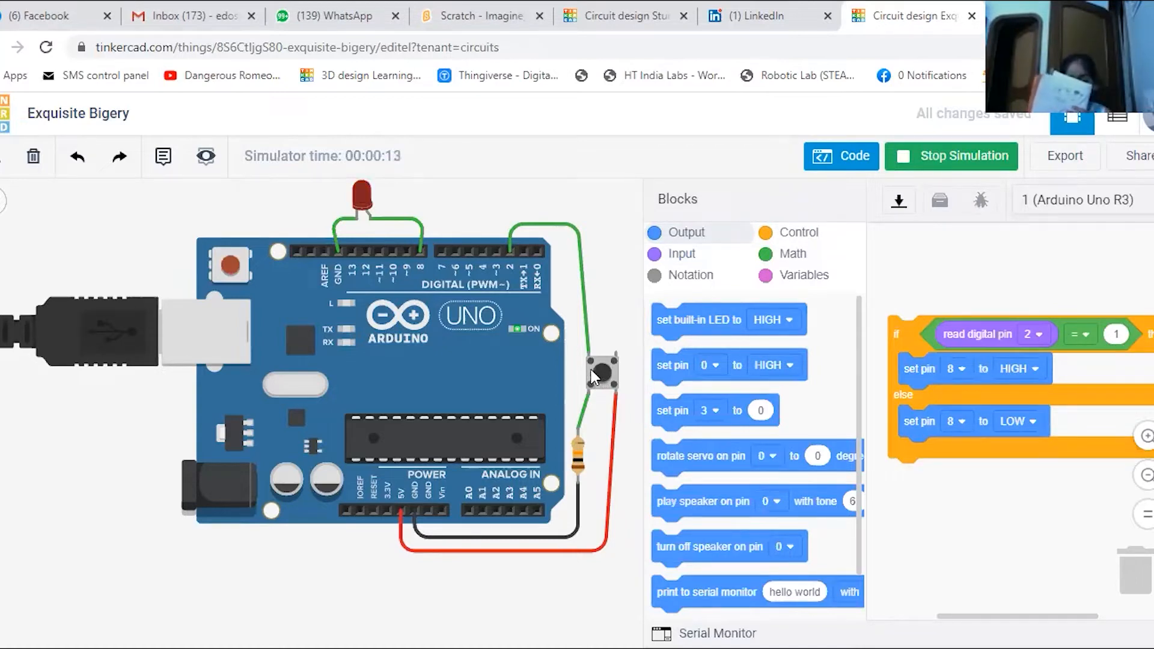
pyautogui.click(601, 373)
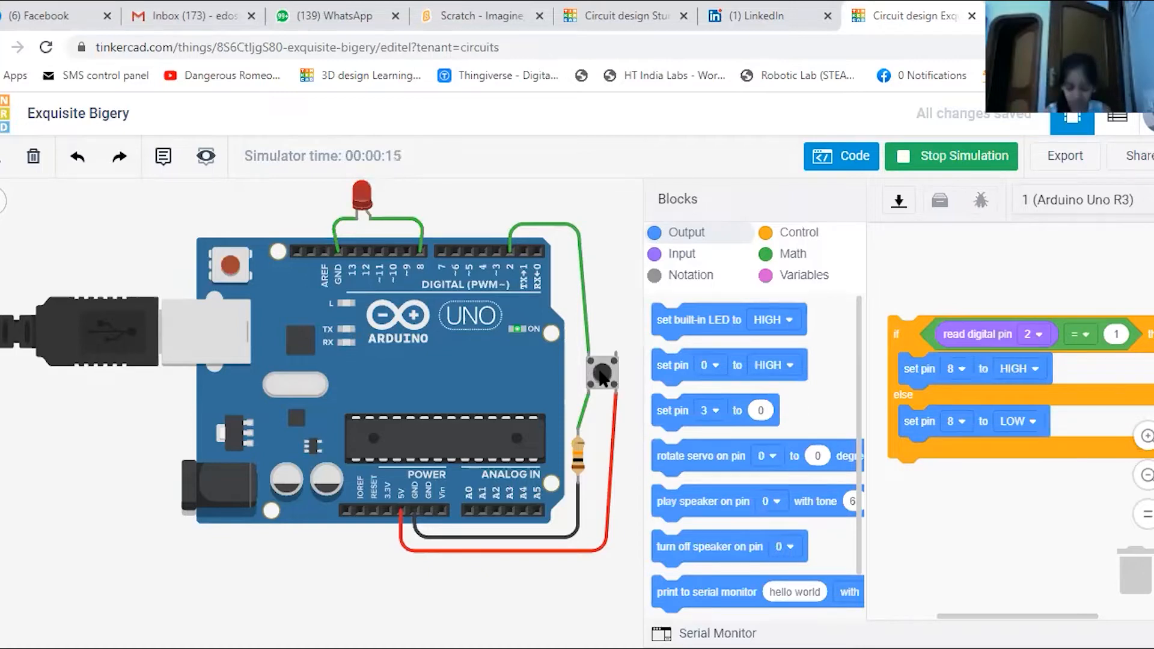
pyautogui.click(604, 375)
pyautogui.click(604, 373)
pyautogui.click(604, 372)
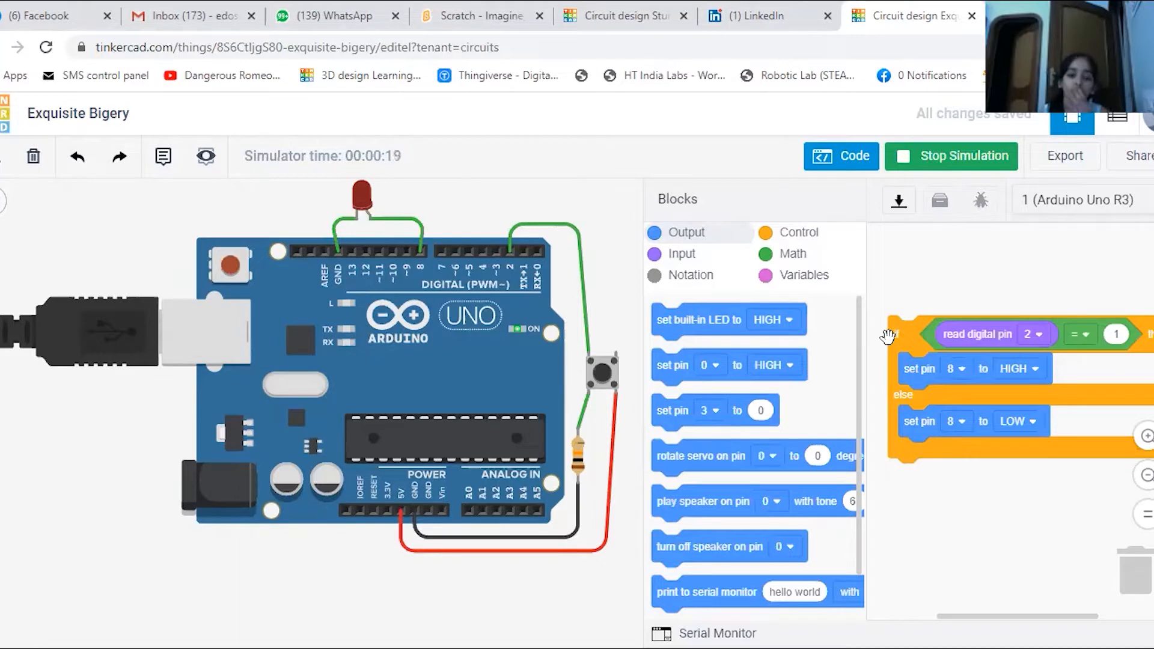
pyautogui.moveTo(886, 333); pyautogui.dragTo(879, 319)
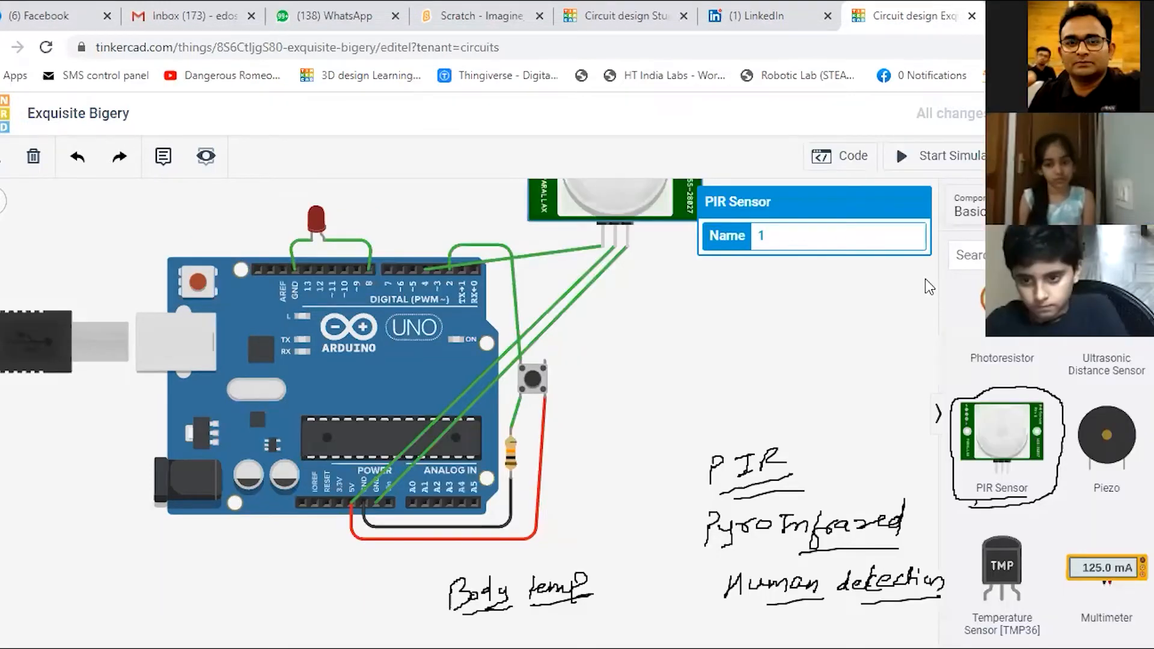
# Examine how the PIR sensor's signal, power and ground pins are wired to the Arduino's pin 4, 5V and GND
pyautogui.scroll(-4, 580, 253)
pyautogui.scroll(2, 624, 258)
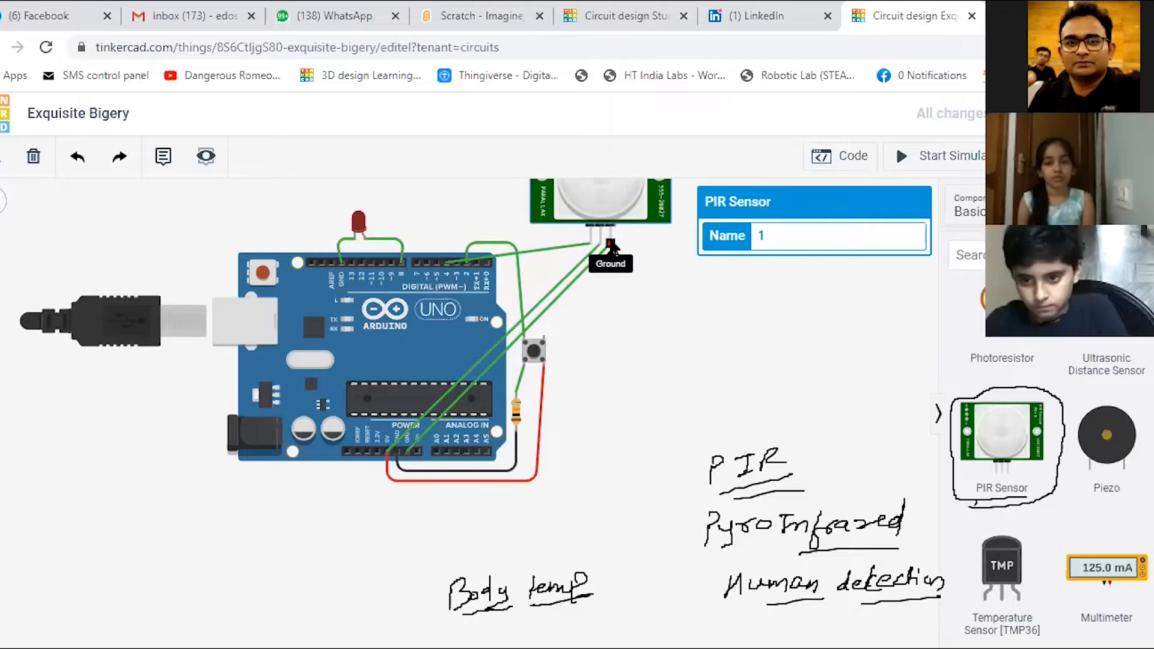
pyautogui.scroll(3, 406, 463)
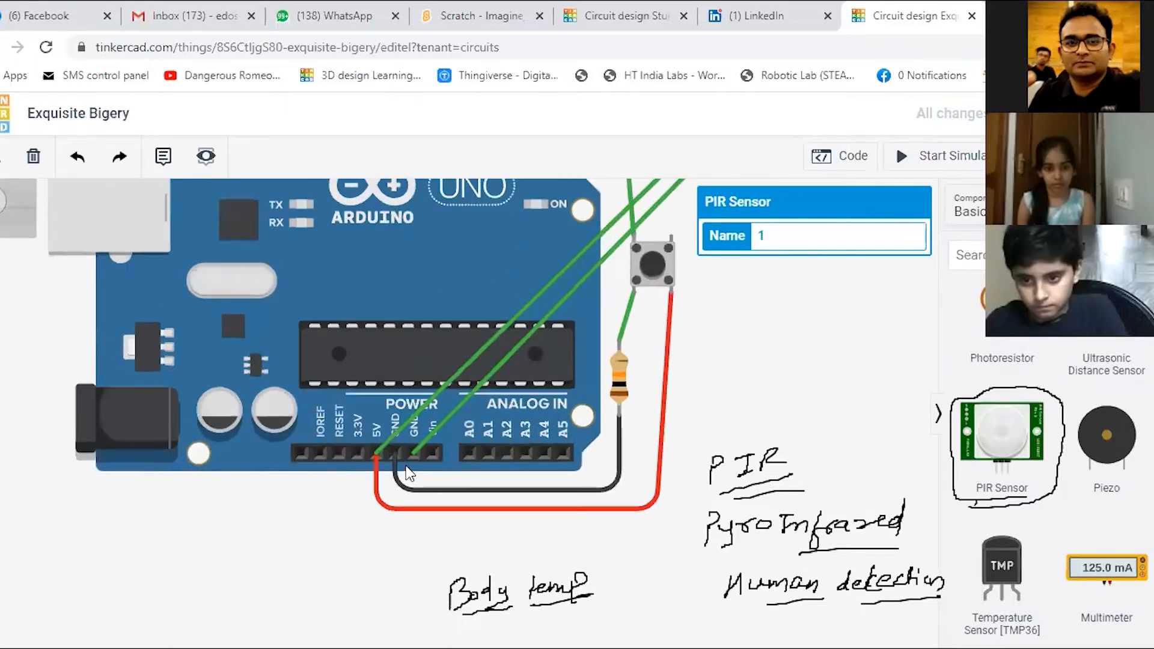
pyautogui.scroll(-4, 416, 420)
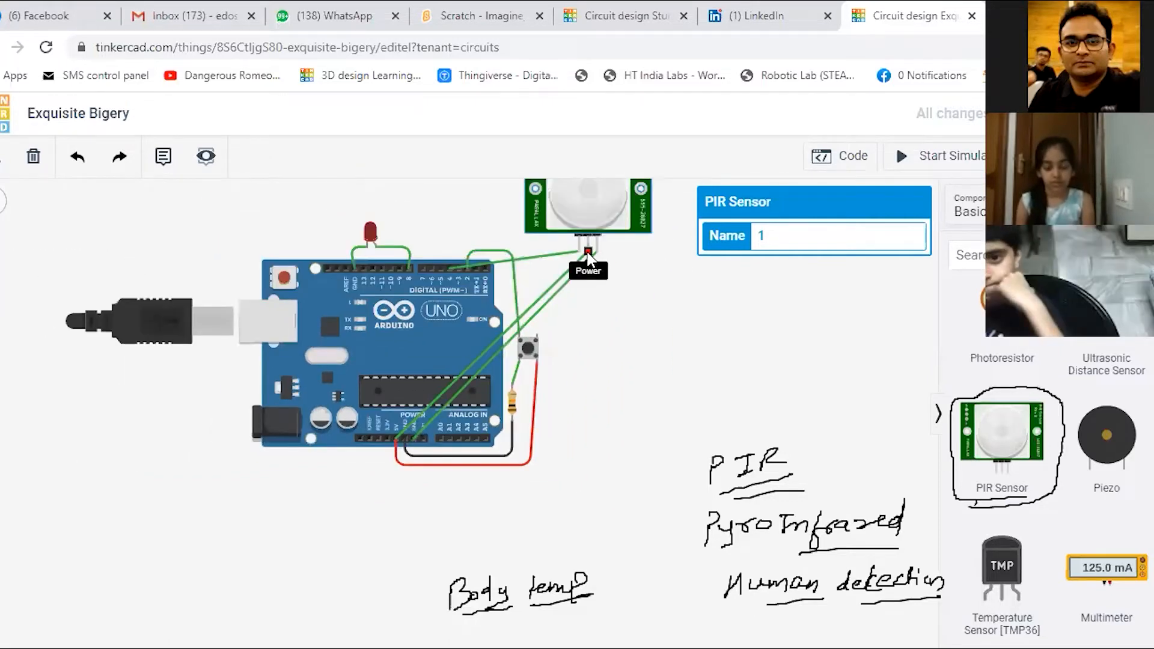
pyautogui.scroll(4, 443, 267)
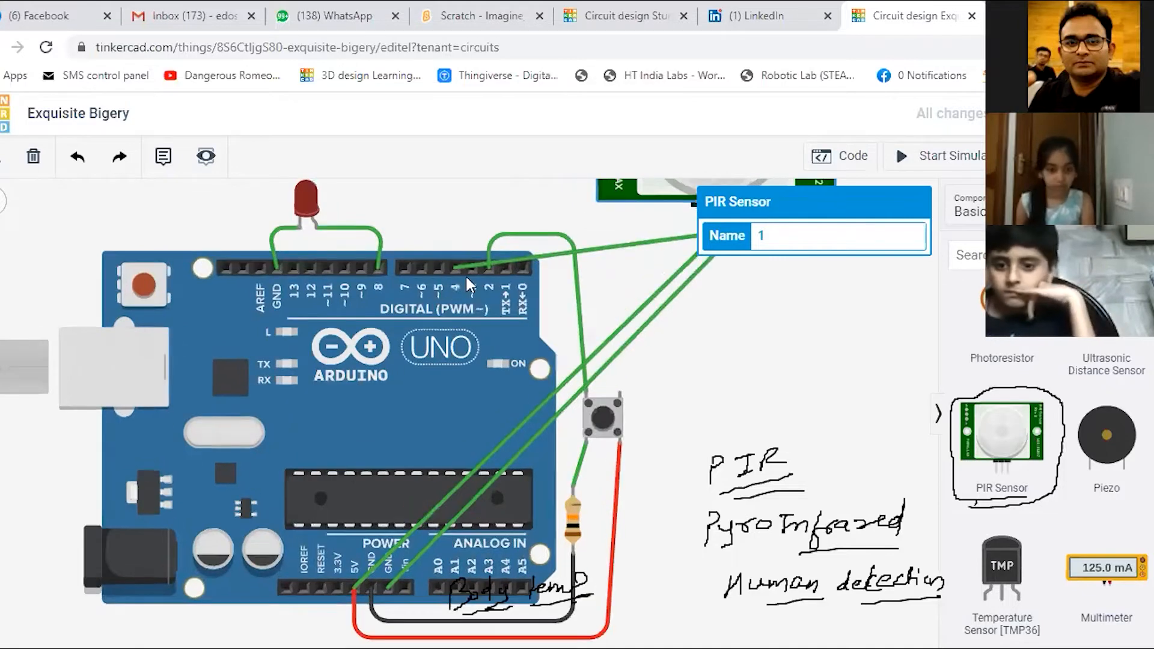
pyautogui.scroll(-5, 456, 267)
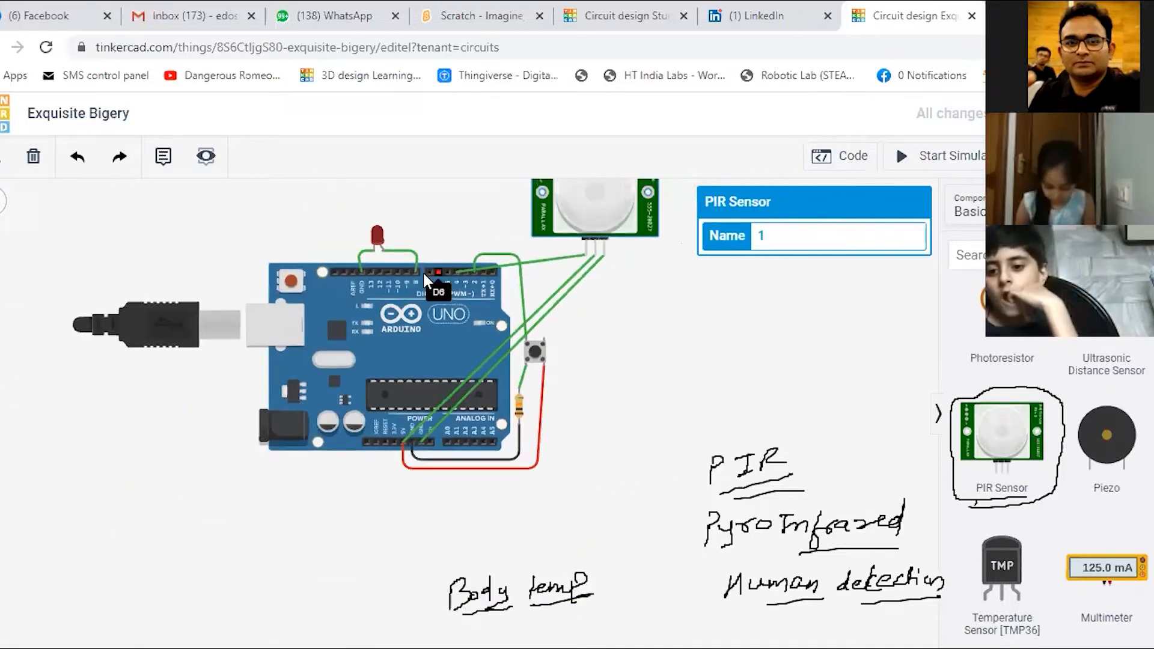
pyautogui.scroll(-3, 510, 263)
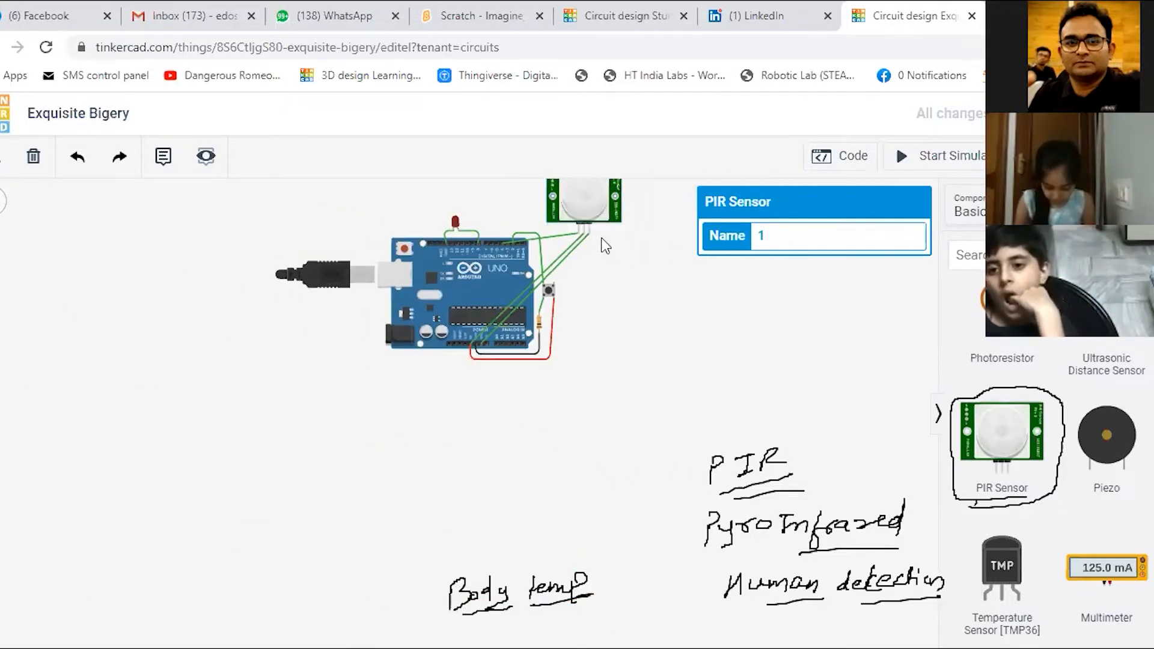
pyautogui.scroll(2, 589, 373)
pyautogui.scroll(3, 587, 368)
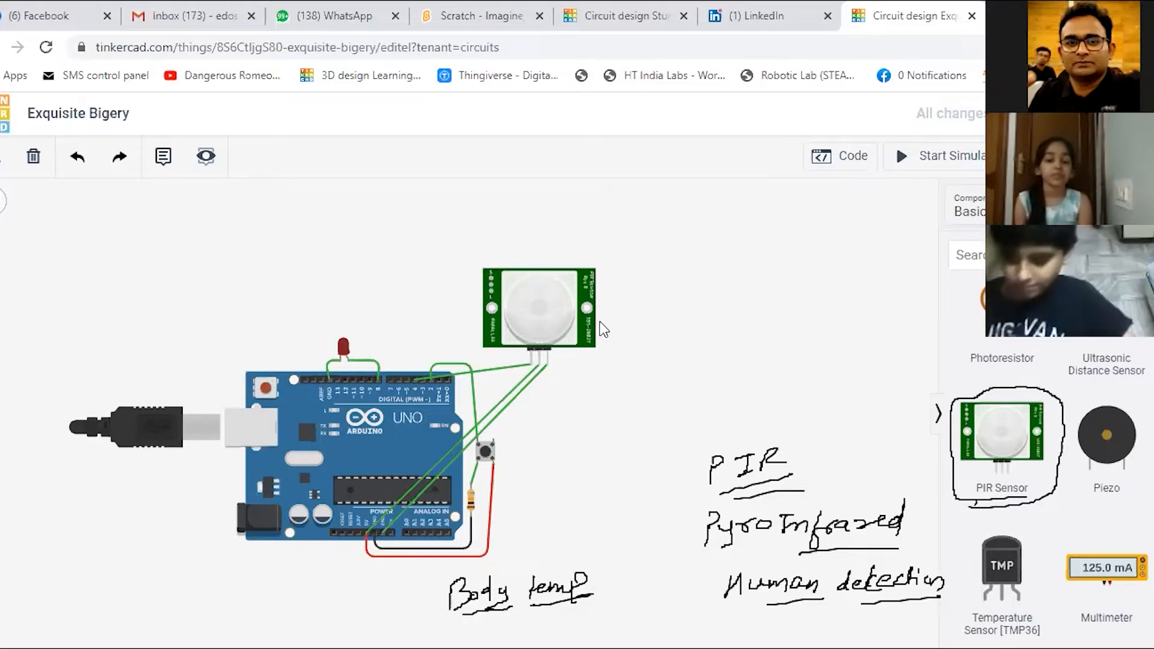
# Review the block code with the added pin 4 condition for the PIR sensor and start the simulation
pyautogui.click(848, 167)
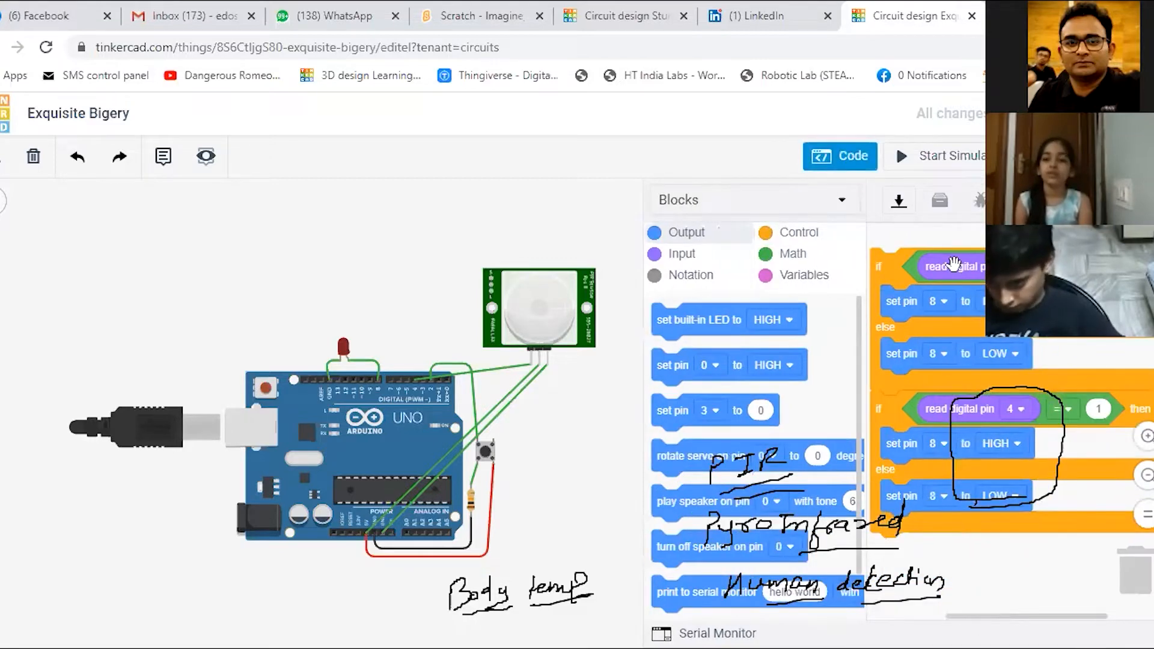
pyautogui.click(893, 128)
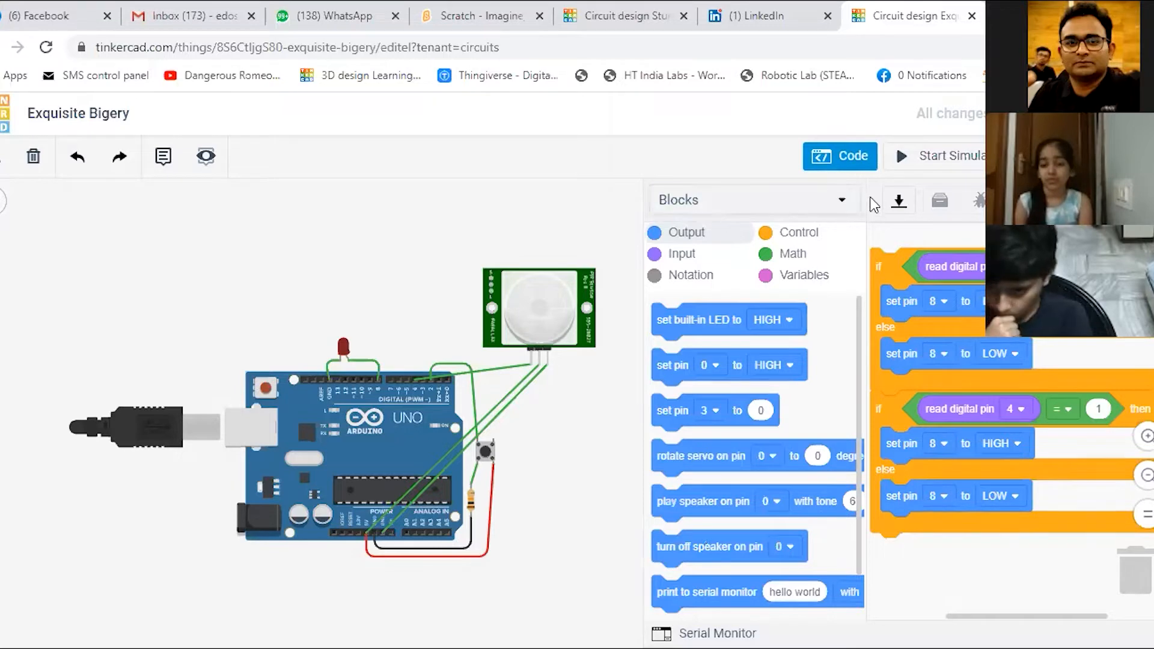
pyautogui.click(914, 155)
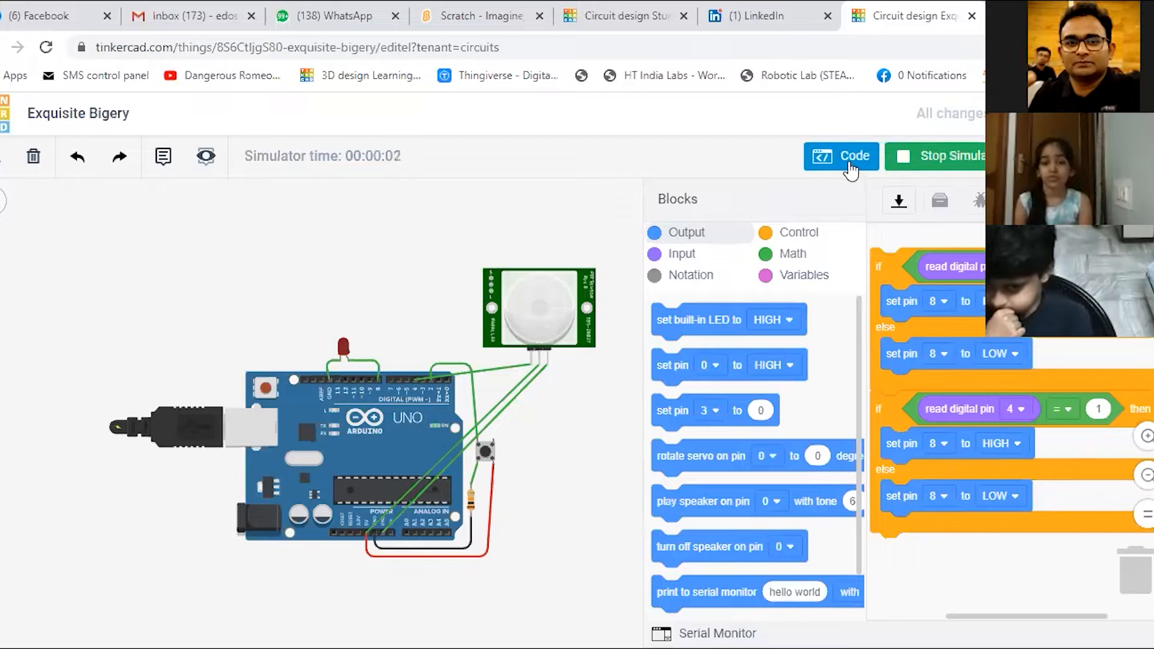
# Hide the code editor and display the PIR sensor's detection zone in the running simulation
pyautogui.click(844, 158)
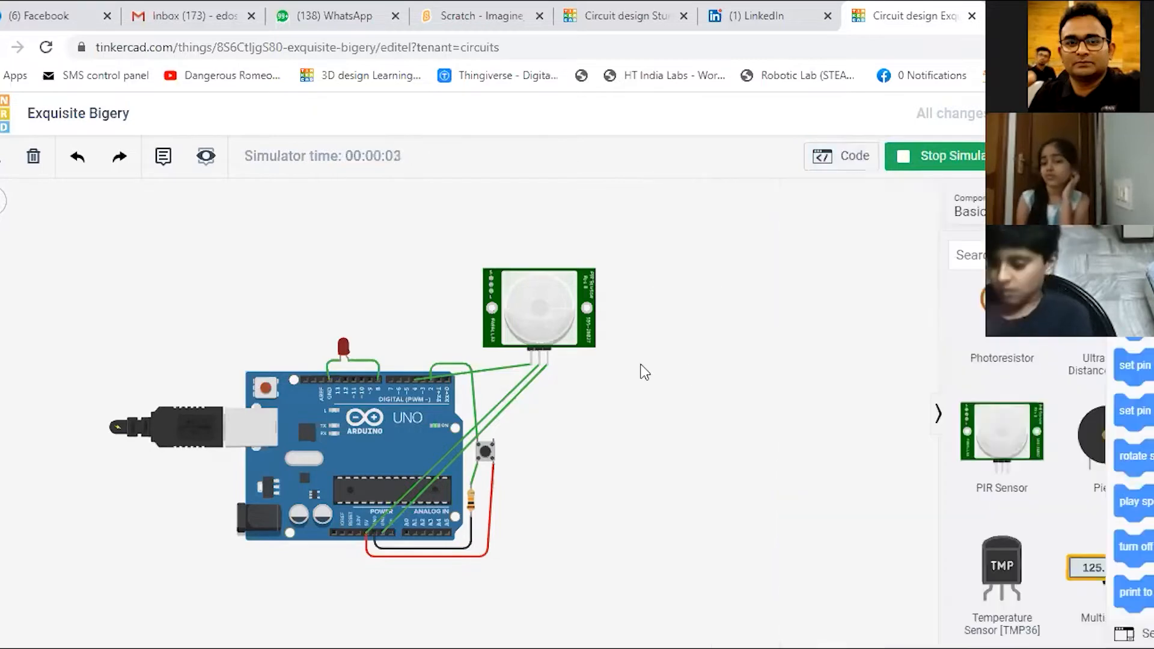
pyautogui.click(541, 308)
pyautogui.scroll(-2, 644, 355)
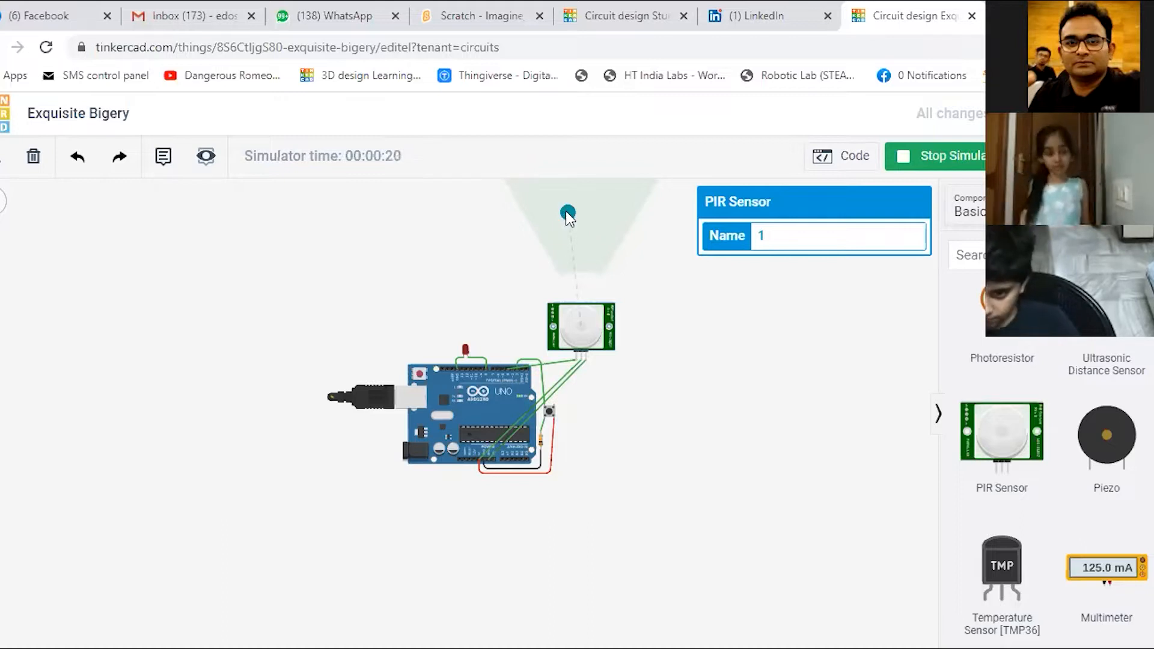
# Move the target within the PIR sensor's detection zone to test the sensor's control of the LED
pyautogui.moveTo(566, 213); pyautogui.dragTo(591, 219)
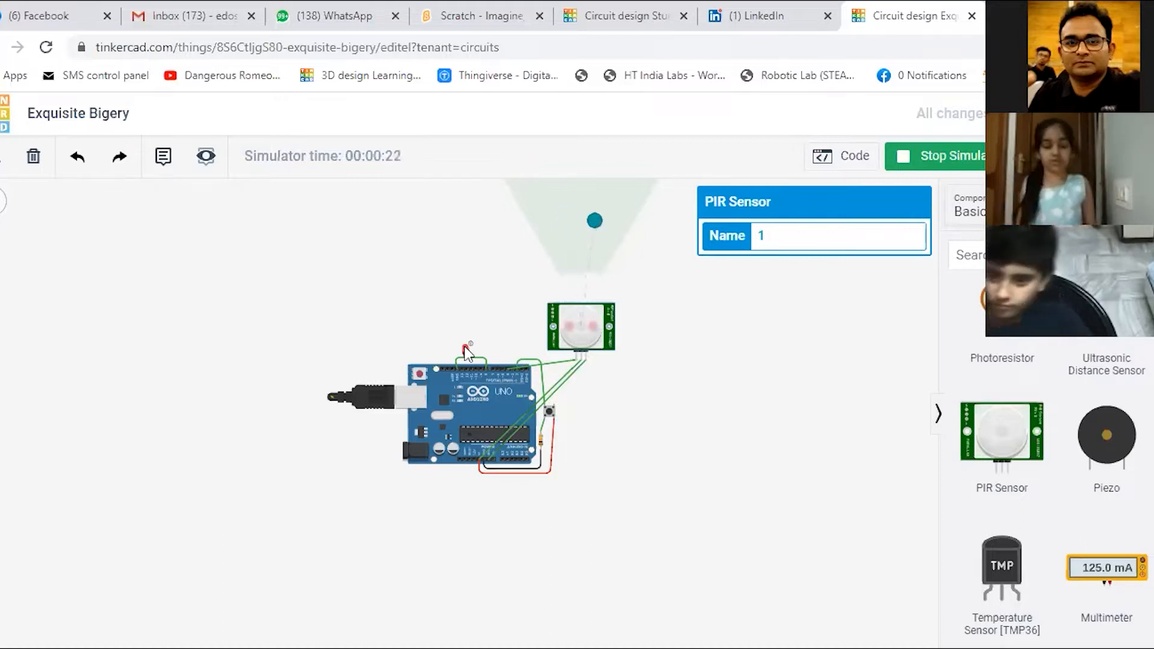
pyautogui.scroll(2, 481, 362)
pyautogui.scroll(-2, 493, 349)
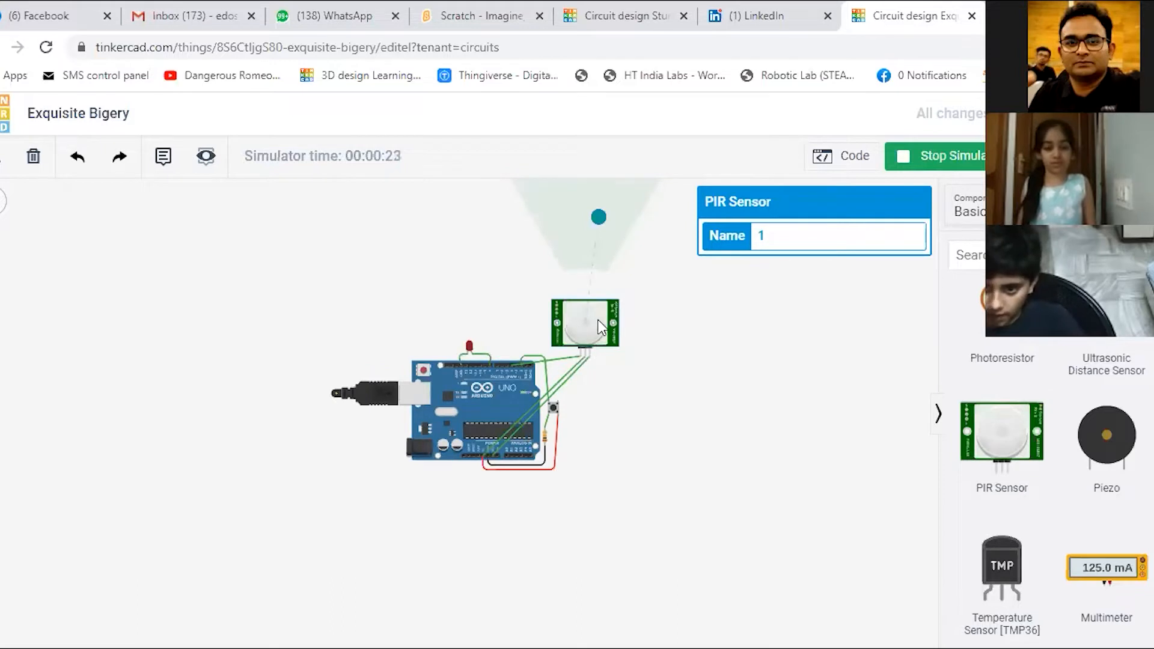
# Stop the simulation and move the PIR sensor down beside the lower part of the Arduino, past the pushbutton
pyautogui.click(928, 158)
pyautogui.moveTo(609, 326); pyautogui.dragTo(637, 447)
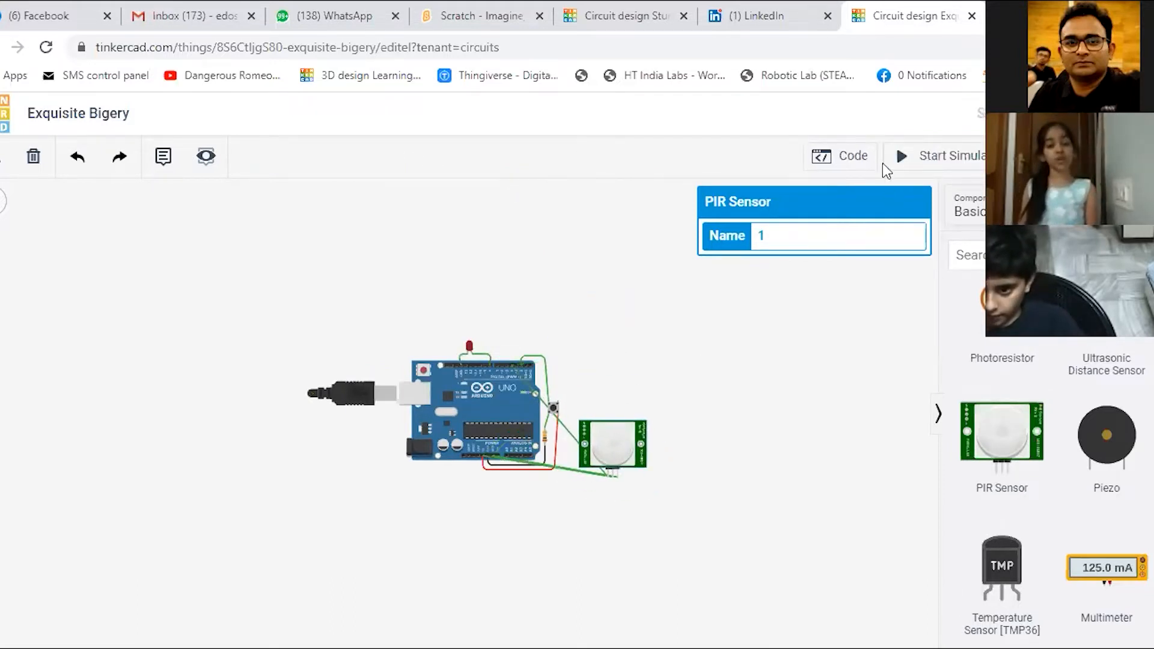
# Restart the simulation and move the target around the repositioned PIR sensor's detection zone several times to test the LED's response
pyautogui.click(938, 159)
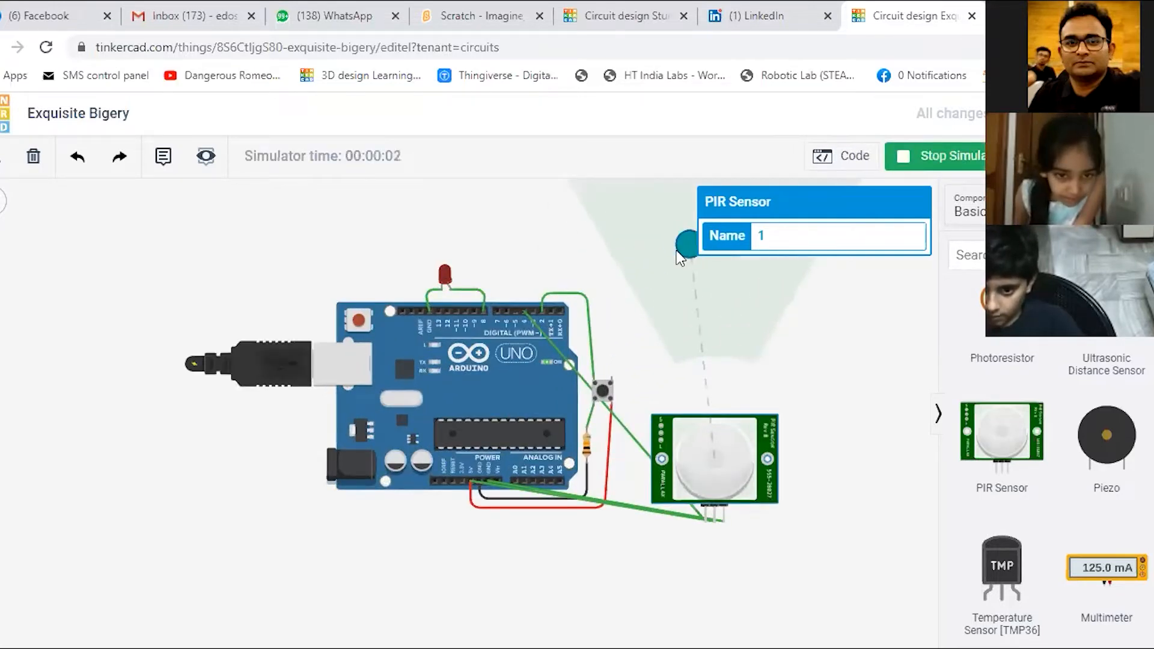
pyautogui.moveTo(688, 253); pyautogui.dragTo(703, 309)
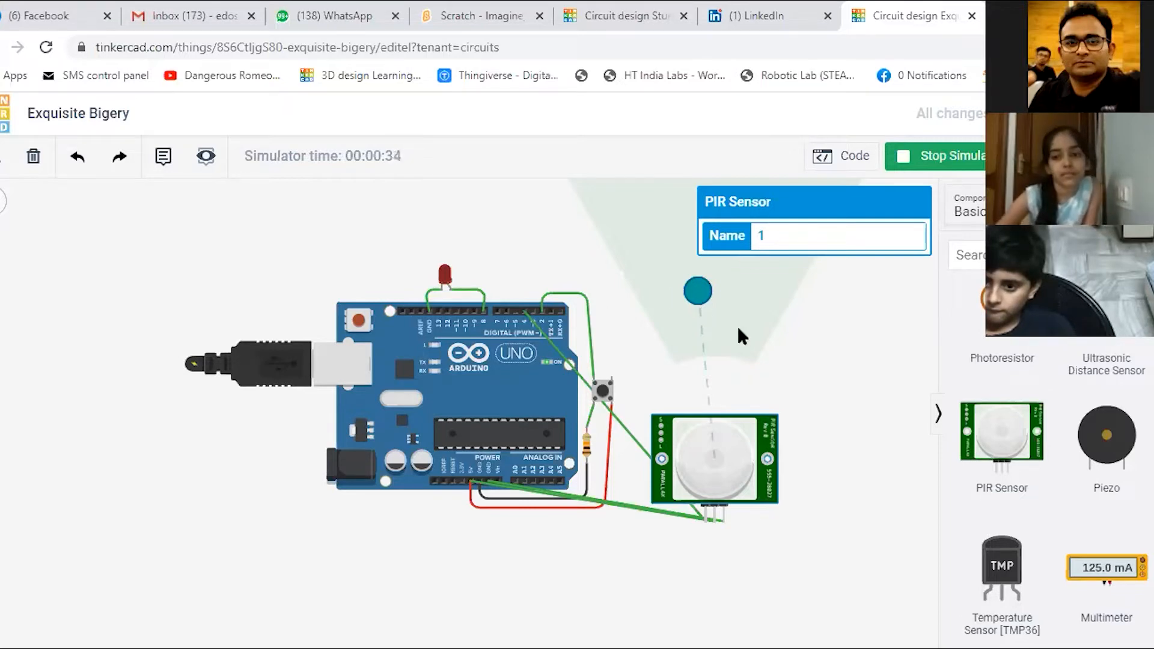
pyautogui.moveTo(701, 296)
pyautogui.mouseDown()
pyautogui.moveTo(748, 288)
pyautogui.moveTo(707, 280)
pyautogui.mouseUp()
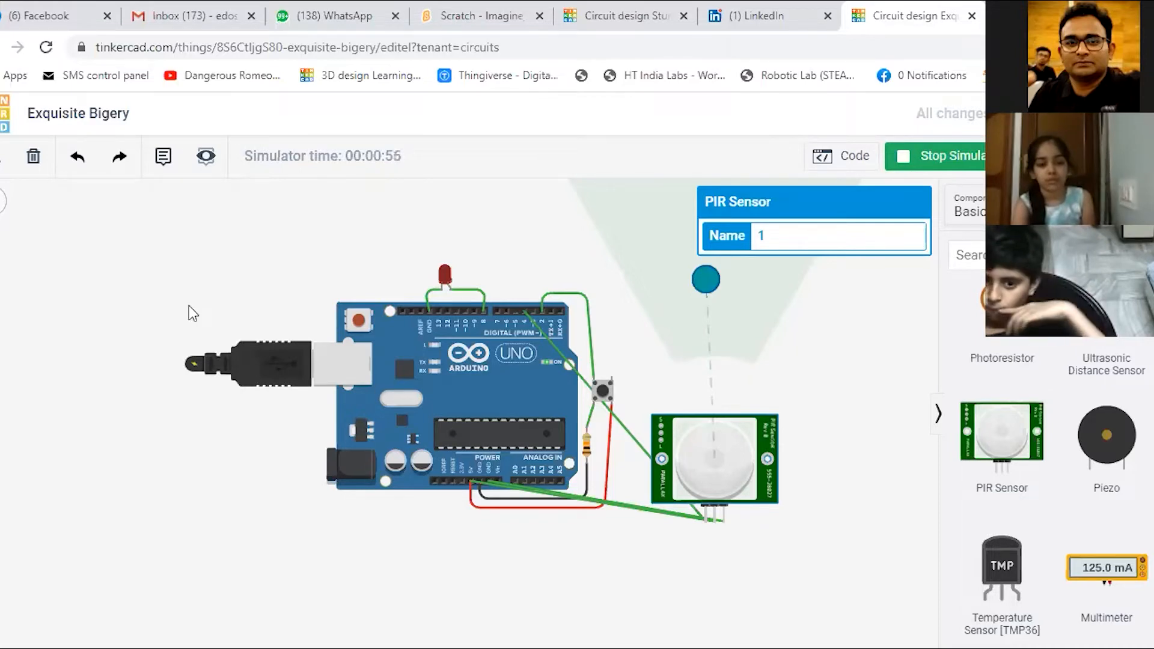
pyautogui.write('1')
pyautogui.moveTo(706, 279); pyautogui.dragTo(744, 275)
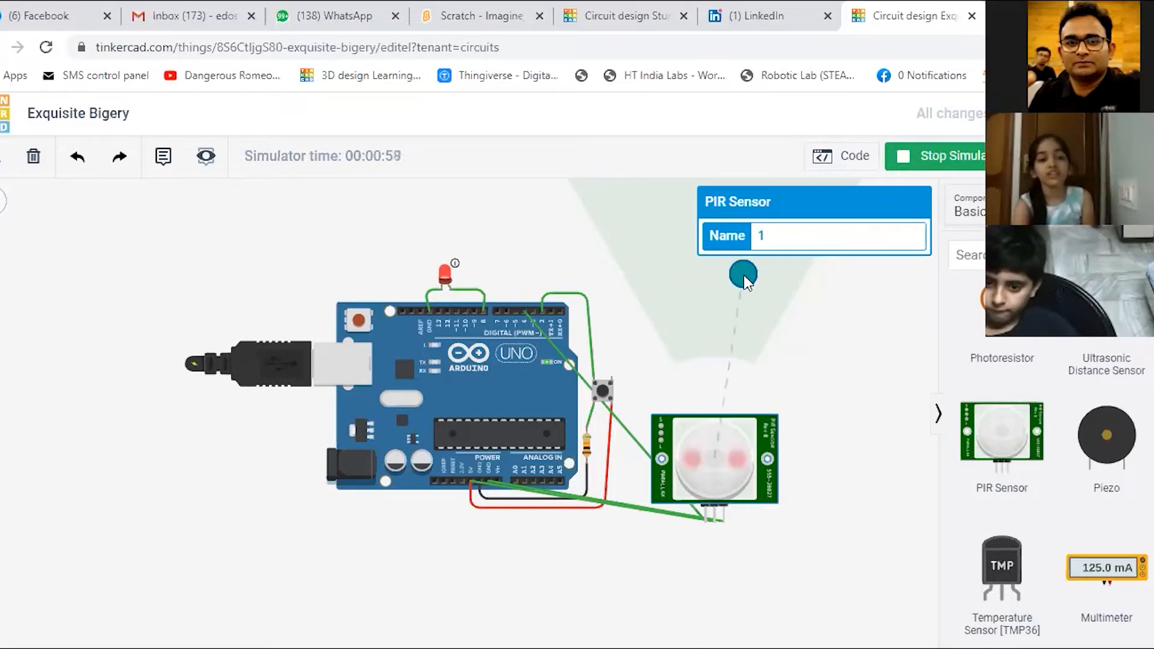
# Stop the simulation and move the PIR sensor straight up, level with the Arduino's upper half
pyautogui.click(928, 157)
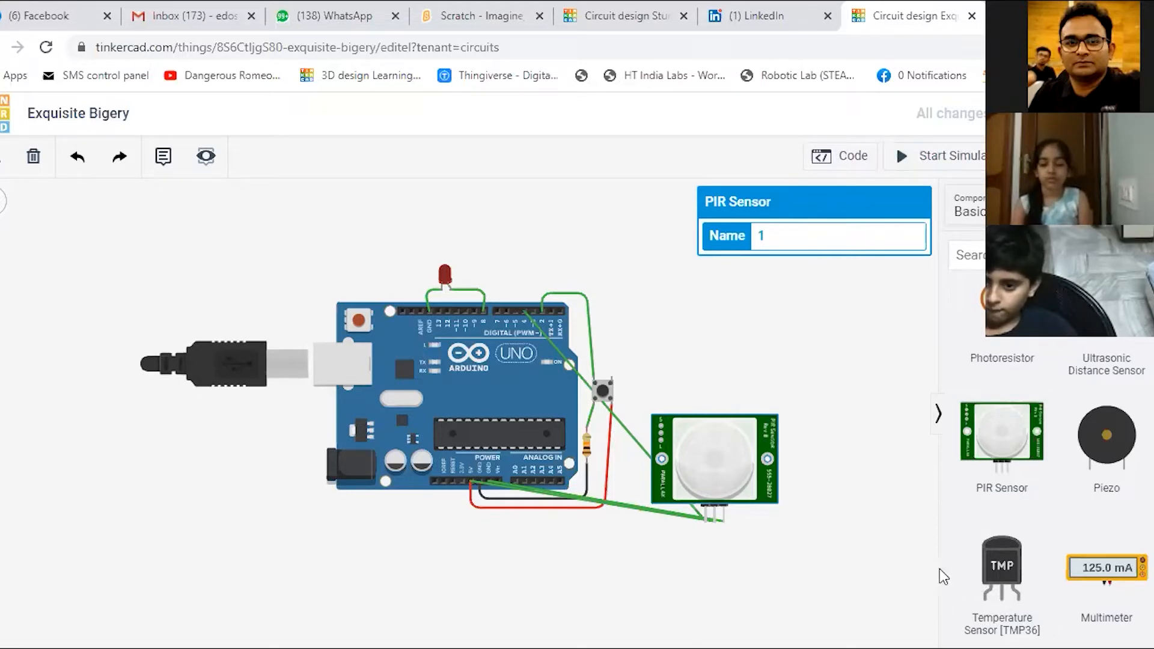
pyautogui.moveTo(714, 456); pyautogui.dragTo(713, 347)
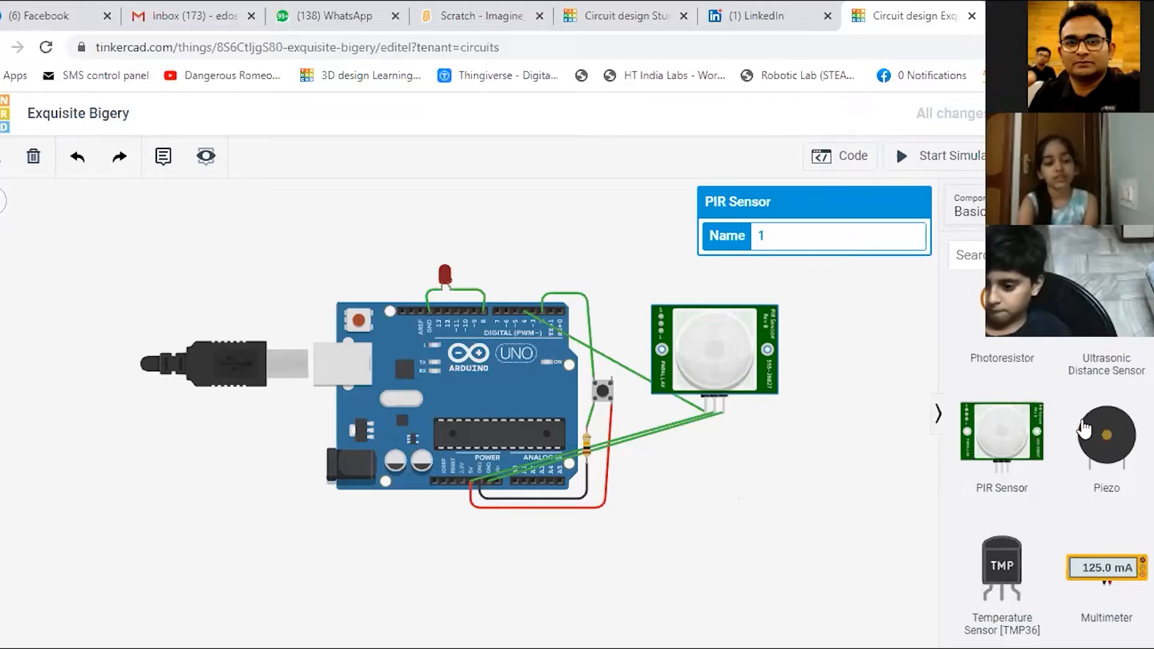
pyautogui.scroll(10, 1063, 443)
pyautogui.scroll(8, 1064, 445)
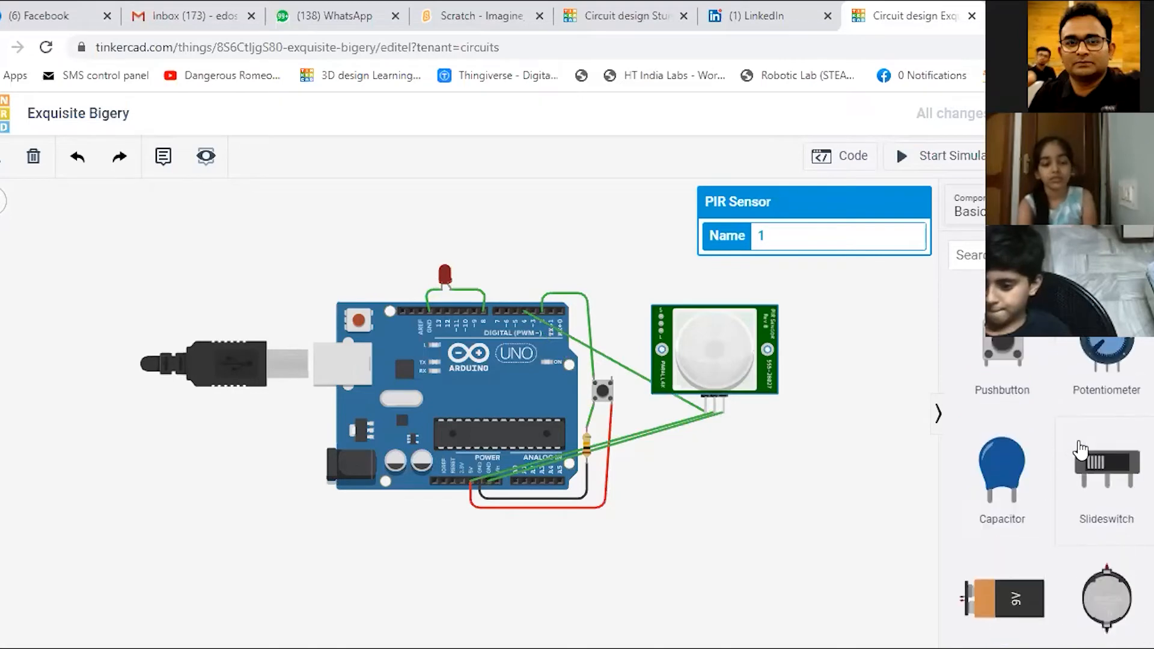
pyautogui.scroll(2, 1076, 444)
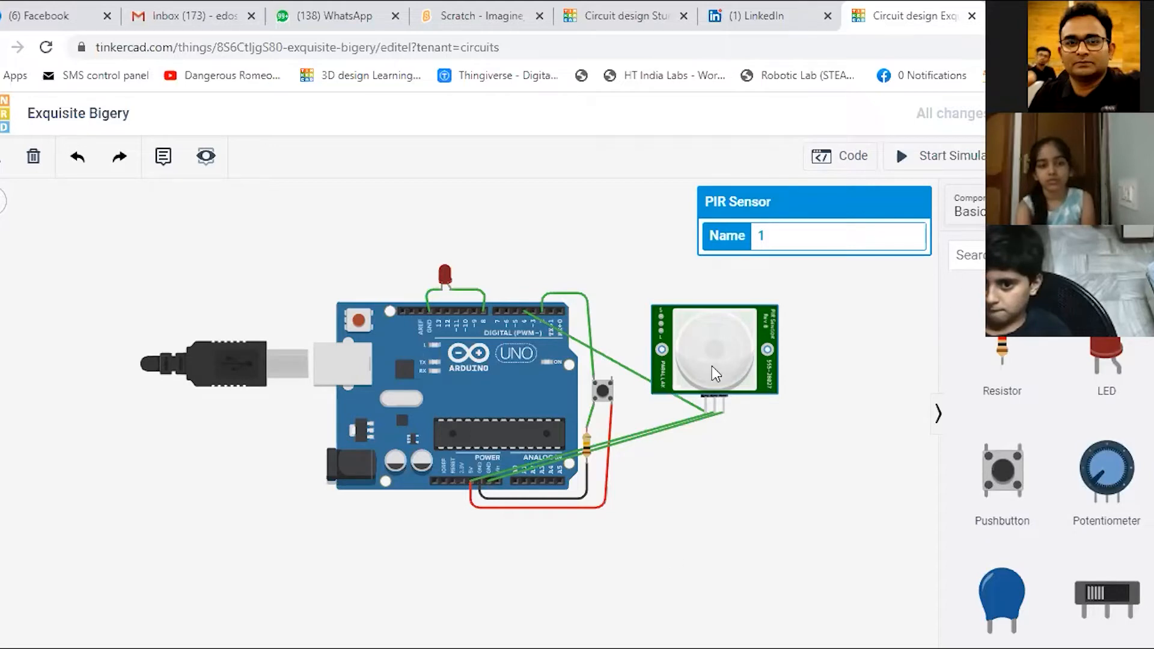
pyautogui.click(460, 387)
pyautogui.click(461, 387)
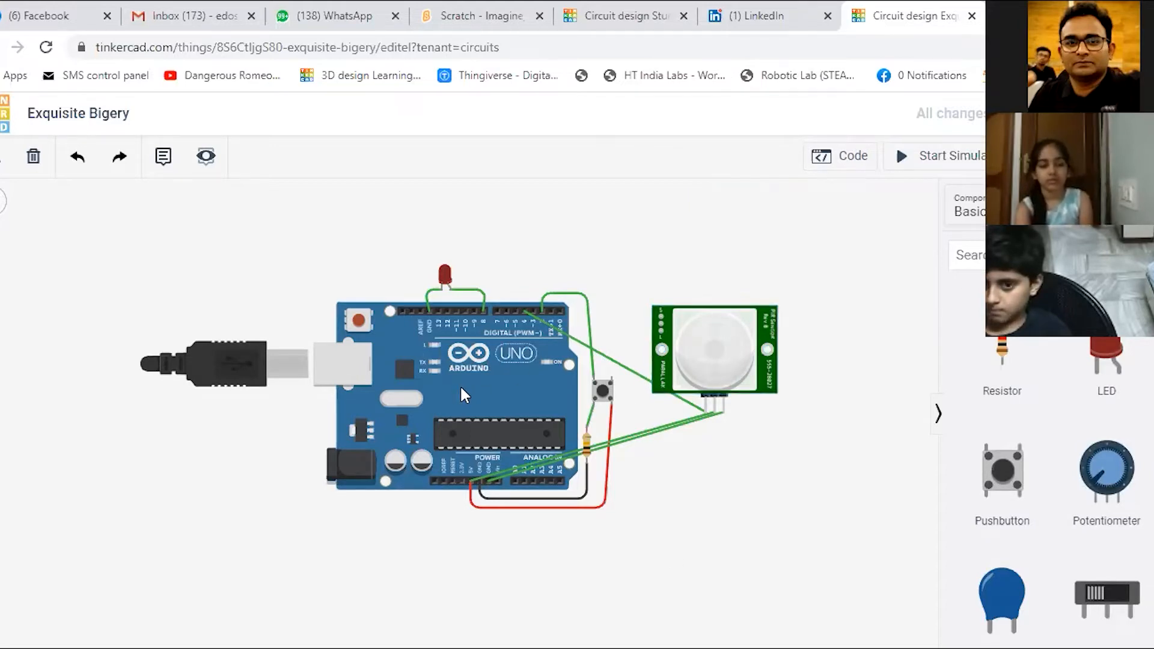
pyautogui.click(465, 386)
pyautogui.click(466, 386)
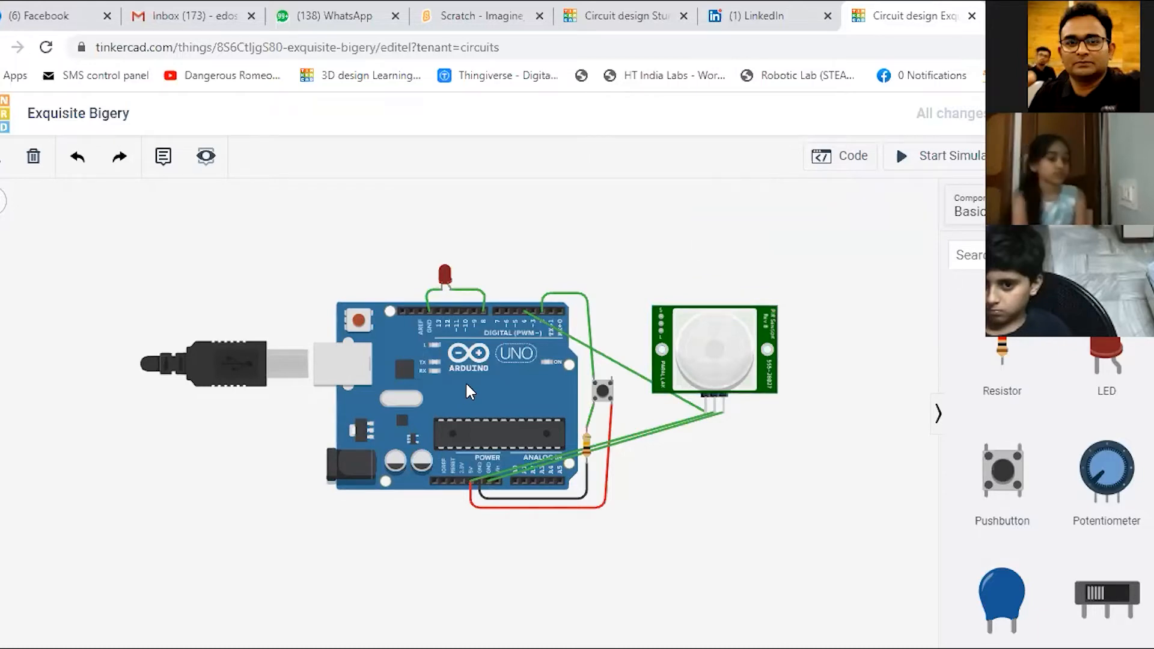
pyautogui.click(574, 378)
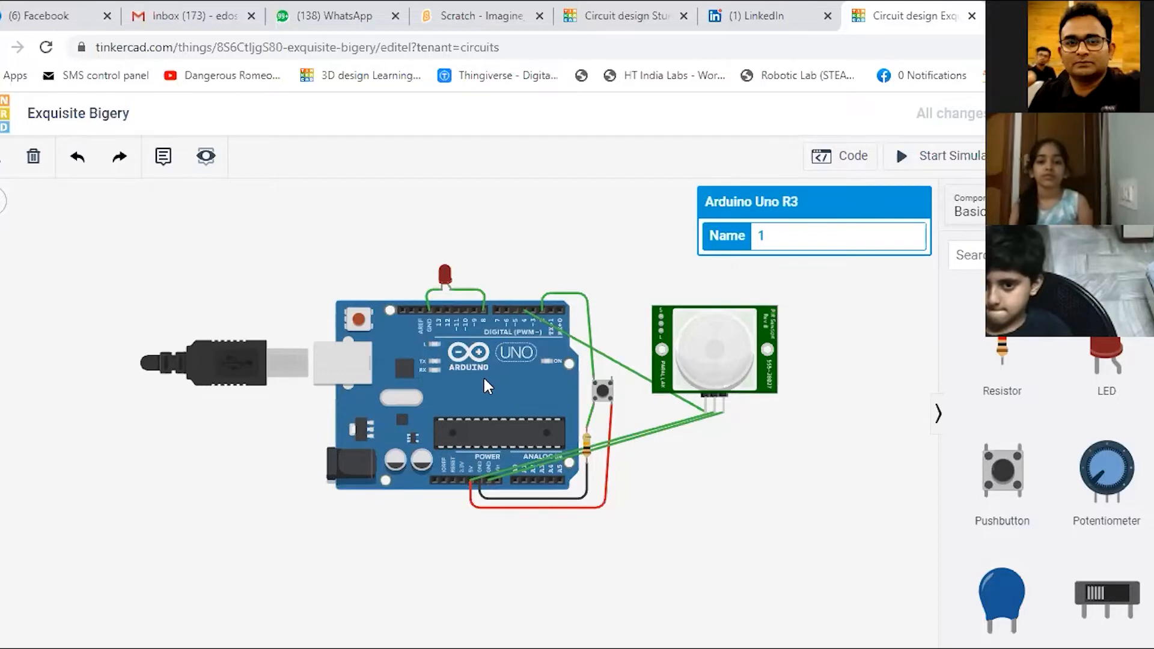
# Annotate the free space beside the circuit with a handwritten arrow flow: Analog, Output, led and motor, Write/Set
pyautogui.scroll(-6, 361, 385)
pyautogui.scroll(-2, 256, 382)
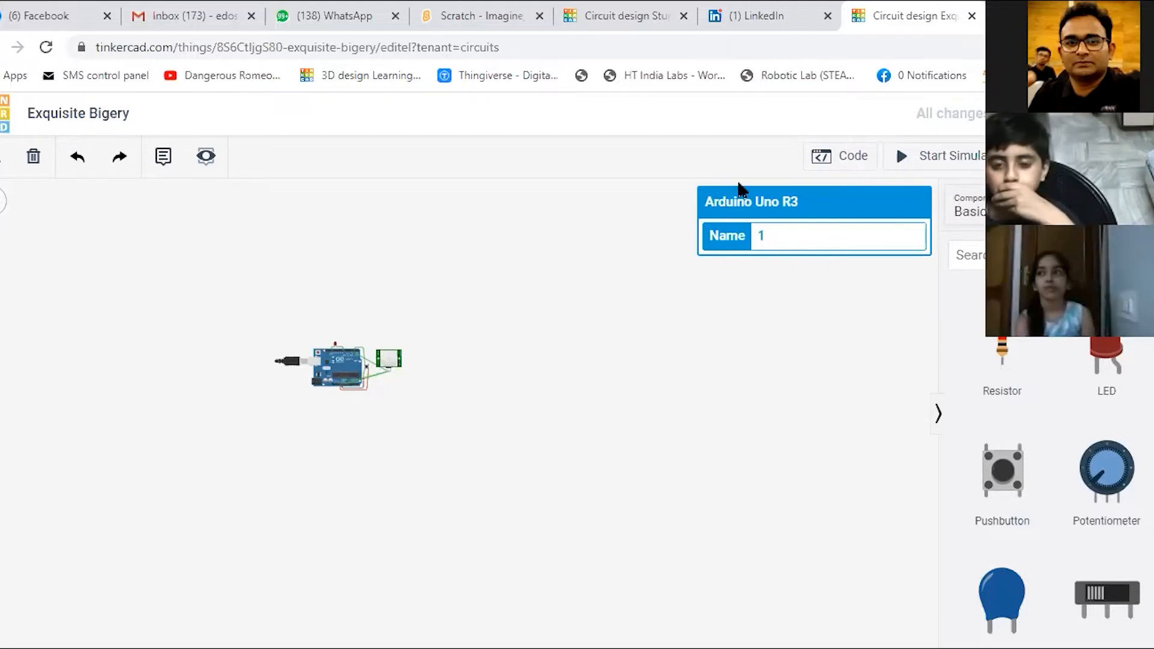
pyautogui.moveTo(470, 214)
pyautogui.mouseDown()
pyautogui.moveTo(510, 180)
pyautogui.moveTo(558, 198)
pyautogui.moveTo(573, 192)
pyautogui.moveTo(545, 215)
pyautogui.mouseUp()
pyautogui.moveTo(486, 229)
pyautogui.mouseDown()
pyautogui.moveTo(571, 223)
pyautogui.moveTo(527, 258)
pyautogui.mouseUp()
pyautogui.moveTo(516, 251)
pyautogui.mouseDown()
pyautogui.moveTo(540, 249)
pyautogui.moveTo(509, 282)
pyautogui.moveTo(532, 273)
pyautogui.moveTo(544, 297)
pyautogui.moveTo(593, 265)
pyautogui.mouseUp()
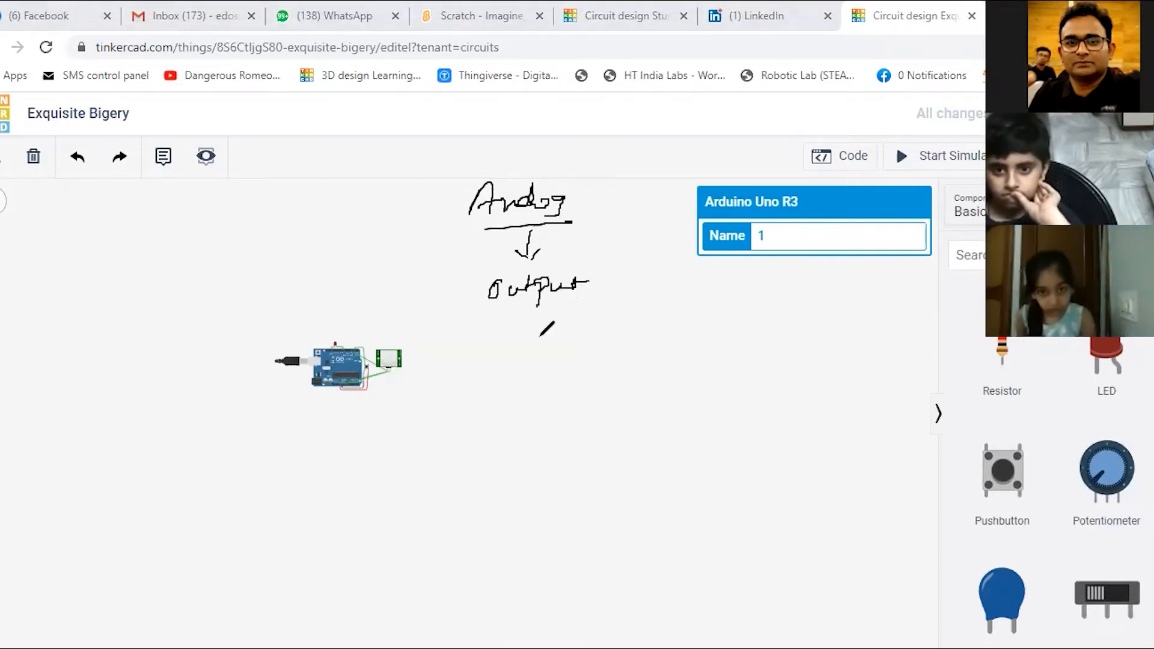
pyautogui.moveTo(494, 313)
pyautogui.mouseDown()
pyautogui.moveTo(575, 305)
pyautogui.moveTo(520, 342)
pyautogui.moveTo(503, 390)
pyautogui.moveTo(534, 390)
pyautogui.moveTo(509, 413)
pyautogui.moveTo(520, 420)
pyautogui.moveTo(545, 398)
pyautogui.moveTo(578, 404)
pyautogui.mouseUp()
pyautogui.click(515, 382)
pyautogui.moveTo(522, 437)
pyautogui.mouseDown()
pyautogui.moveTo(536, 453)
pyautogui.moveTo(499, 485)
pyautogui.moveTo(510, 495)
pyautogui.moveTo(538, 500)
pyautogui.moveTo(572, 470)
pyautogui.moveTo(593, 493)
pyautogui.moveTo(620, 488)
pyautogui.mouseUp()
pyautogui.moveTo(509, 538); pyautogui.dragTo(604, 523)
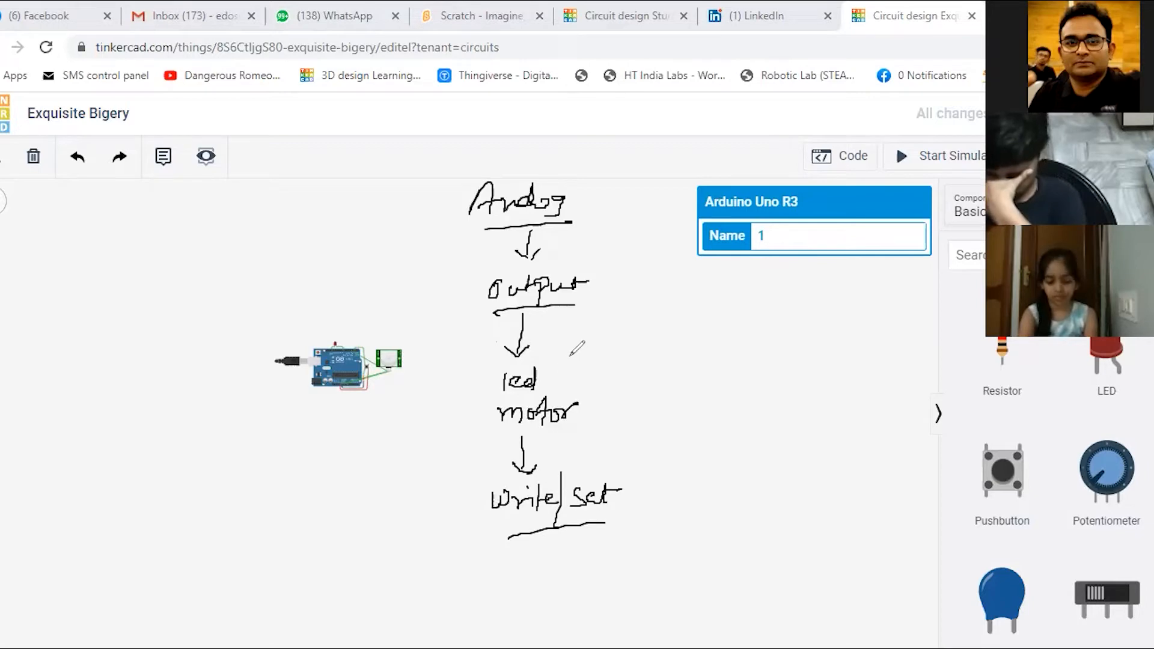
# Bracket the led and motor notes and link Analog to a dashed range from 0 to 1 in braces
pyautogui.moveTo(564, 341)
pyautogui.mouseDown()
pyautogui.moveTo(583, 363)
pyautogui.moveTo(599, 439)
pyautogui.mouseUp()
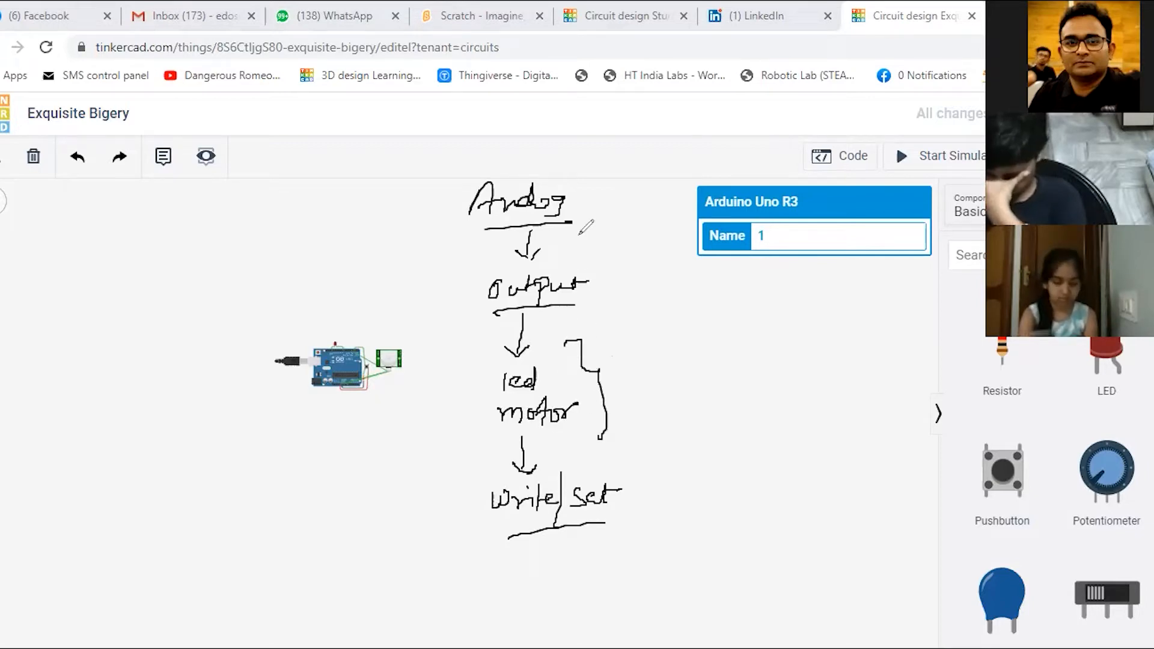
pyautogui.moveTo(570, 188)
pyautogui.mouseDown()
pyautogui.moveTo(597, 170)
pyautogui.moveTo(596, 184)
pyautogui.moveTo(603, 162)
pyautogui.mouseUp()
pyautogui.moveTo(768, 146); pyautogui.dragTo(772, 165)
pyautogui.moveTo(583, 139)
pyautogui.mouseDown()
pyautogui.moveTo(588, 157)
pyautogui.moveTo(645, 155)
pyautogui.mouseUp()
pyautogui.moveTo(659, 154); pyautogui.dragTo(715, 153)
pyautogui.moveTo(722, 152); pyautogui.dragTo(753, 152)
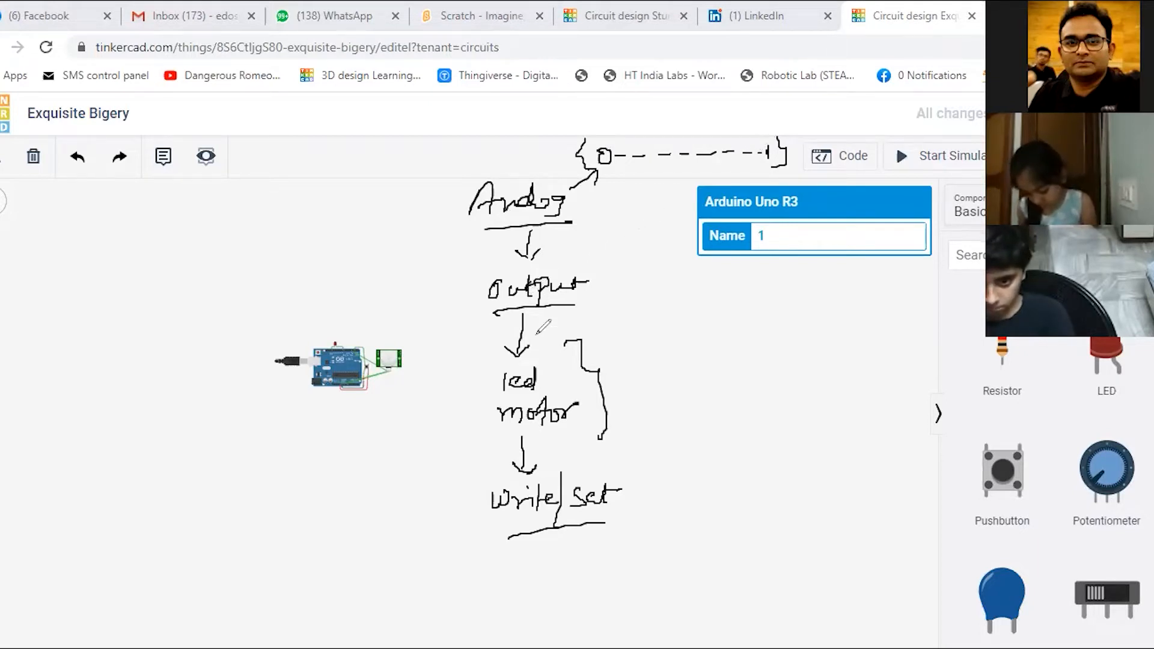
# Write a double-underlined voltage note beside the bracket and a Digital flow leading to ON OFF below the circuit
pyautogui.moveTo(607, 341)
pyautogui.mouseDown()
pyautogui.moveTo(625, 314)
pyautogui.moveTo(674, 304)
pyautogui.moveTo(701, 315)
pyautogui.moveTo(722, 304)
pyautogui.mouseUp()
pyautogui.moveTo(637, 328)
pyautogui.mouseDown()
pyautogui.moveTo(720, 318)
pyautogui.moveTo(710, 330)
pyautogui.mouseUp()
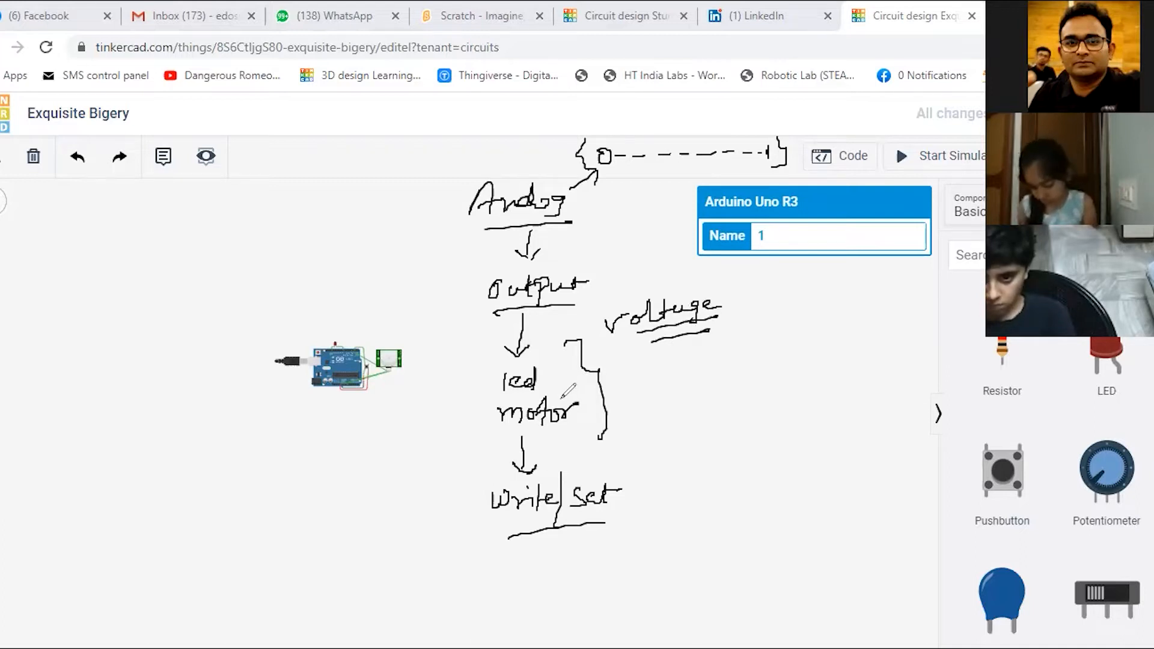
pyautogui.moveTo(256, 431)
pyautogui.mouseDown()
pyautogui.moveTo(274, 442)
pyautogui.moveTo(334, 428)
pyautogui.moveTo(336, 446)
pyautogui.mouseUp()
pyautogui.moveTo(253, 460)
pyautogui.mouseDown()
pyautogui.moveTo(342, 452)
pyautogui.moveTo(304, 484)
pyautogui.moveTo(298, 548)
pyautogui.moveTo(376, 533)
pyautogui.mouseUp()
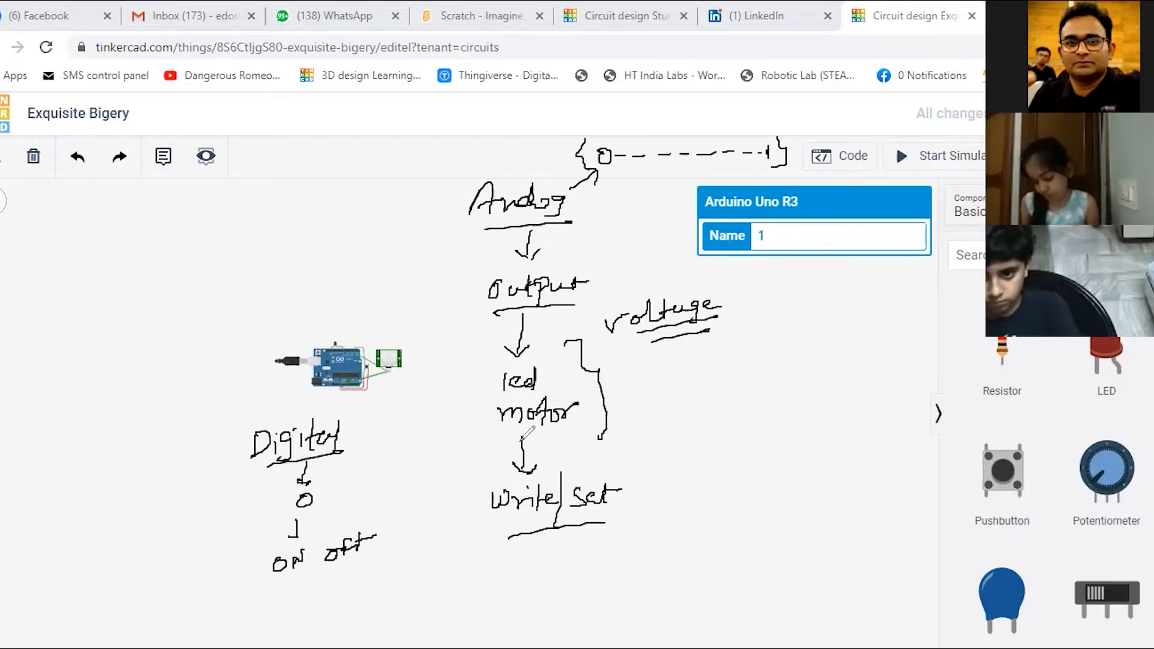
# Draw two pairs of curved arrows below the voltage note and emphasise Analog, Output, led and motor with underlines and a circle
pyautogui.moveTo(648, 403)
pyautogui.mouseDown()
pyautogui.moveTo(710, 350)
pyautogui.moveTo(671, 409)
pyautogui.moveTo(685, 398)
pyautogui.moveTo(688, 413)
pyautogui.mouseUp()
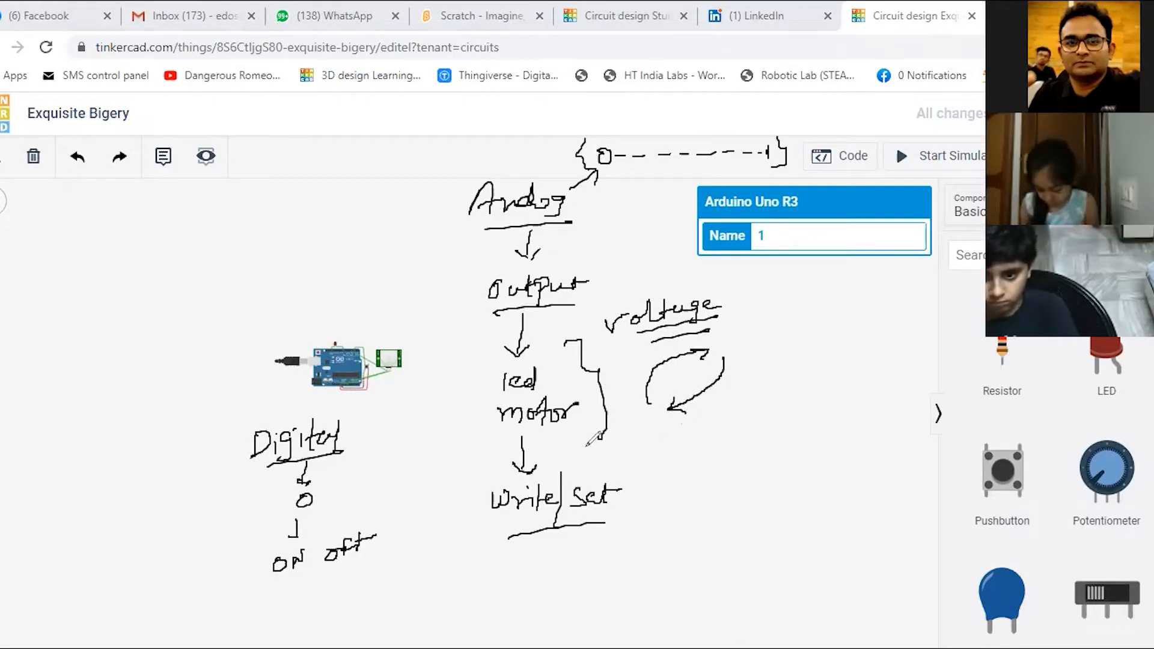
pyautogui.moveTo(750, 424)
pyautogui.mouseDown()
pyautogui.moveTo(794, 348)
pyautogui.moveTo(830, 380)
pyautogui.moveTo(774, 422)
pyautogui.moveTo(791, 424)
pyautogui.mouseUp()
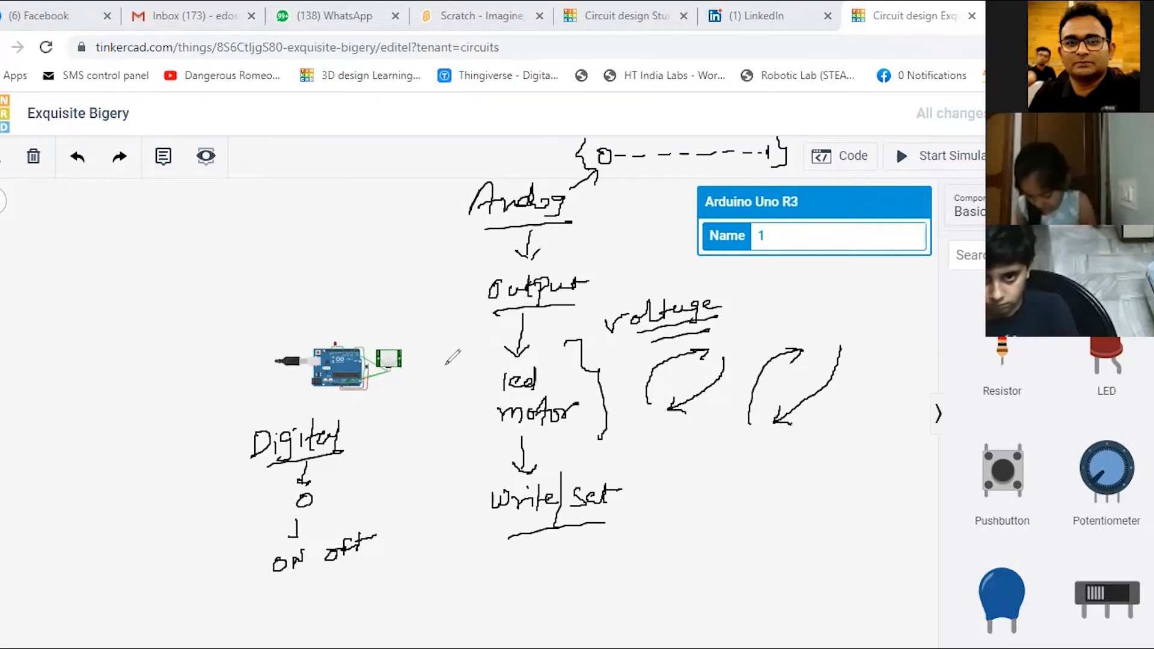
pyautogui.moveTo(482, 240); pyautogui.dragTo(575, 237)
pyautogui.moveTo(487, 329); pyautogui.dragTo(575, 311)
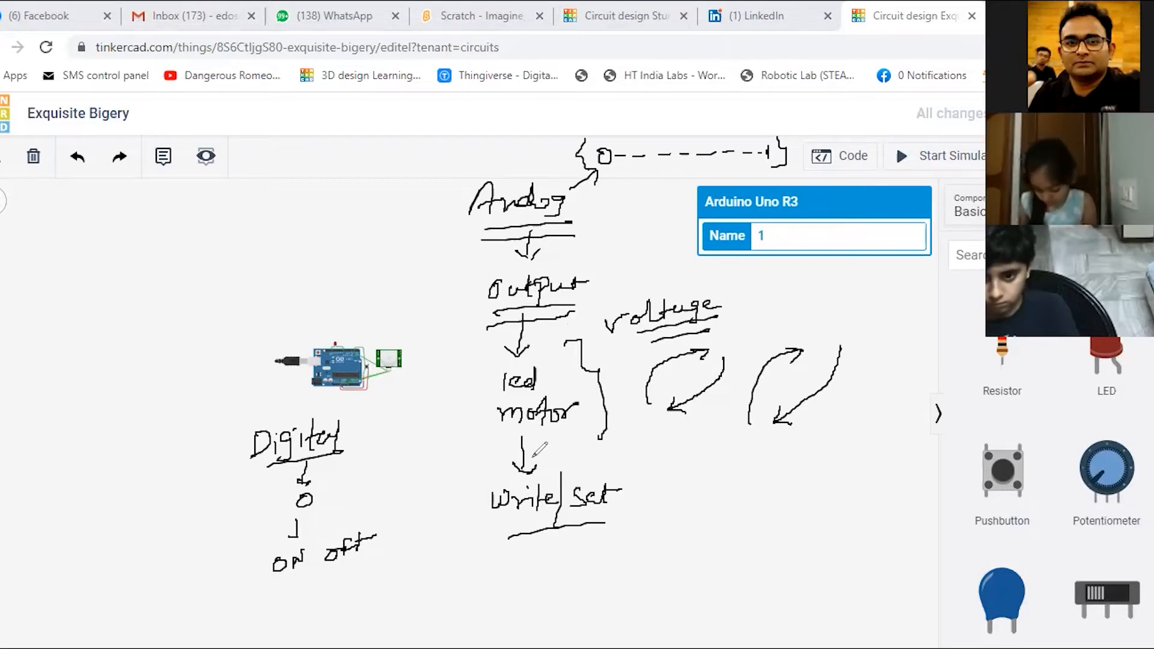
pyautogui.moveTo(528, 359)
pyautogui.mouseDown()
pyautogui.moveTo(496, 448)
pyautogui.moveTo(580, 410)
pyautogui.moveTo(556, 364)
pyautogui.moveTo(526, 350)
pyautogui.mouseUp()
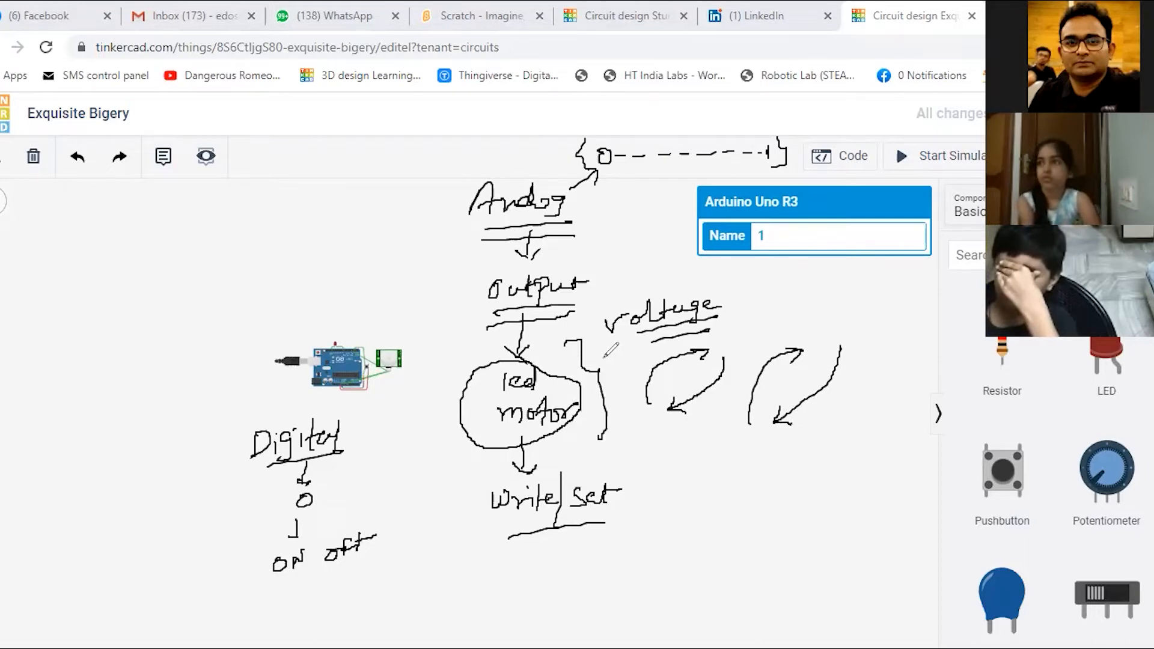
# Clear all annotations and shift the Arduino and the LED well away from the pushbutton and PIR sensor
pyautogui.click(770, 132)
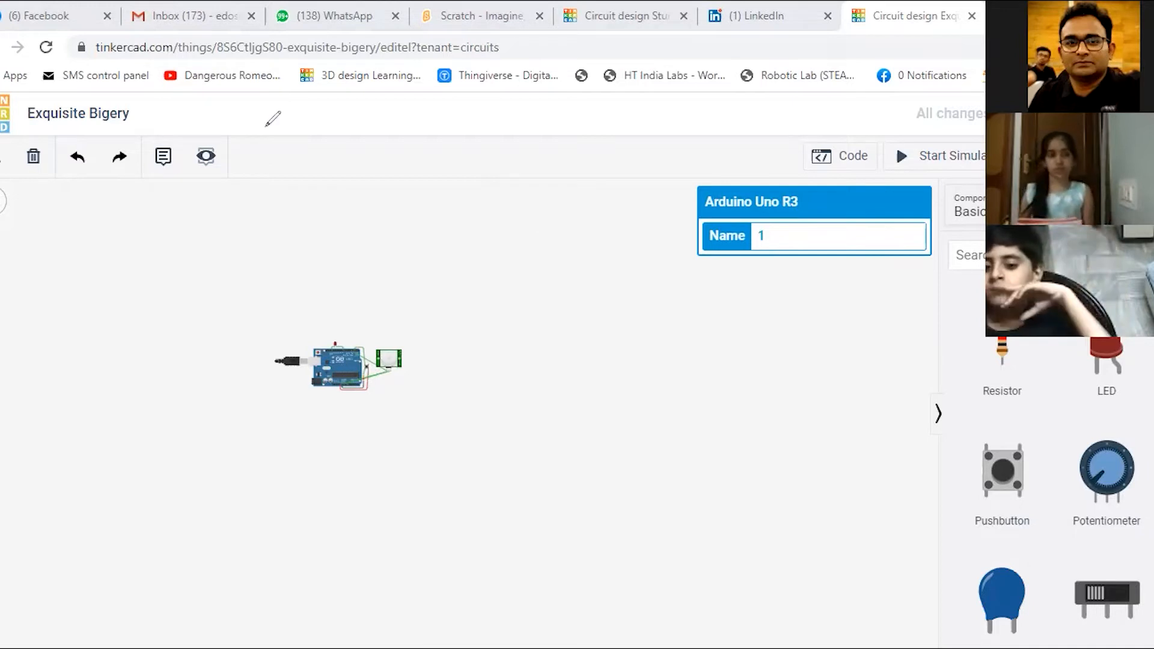
pyautogui.hotkey('ctrl', 'z')
pyautogui.hotkey('ctrl', 'z')
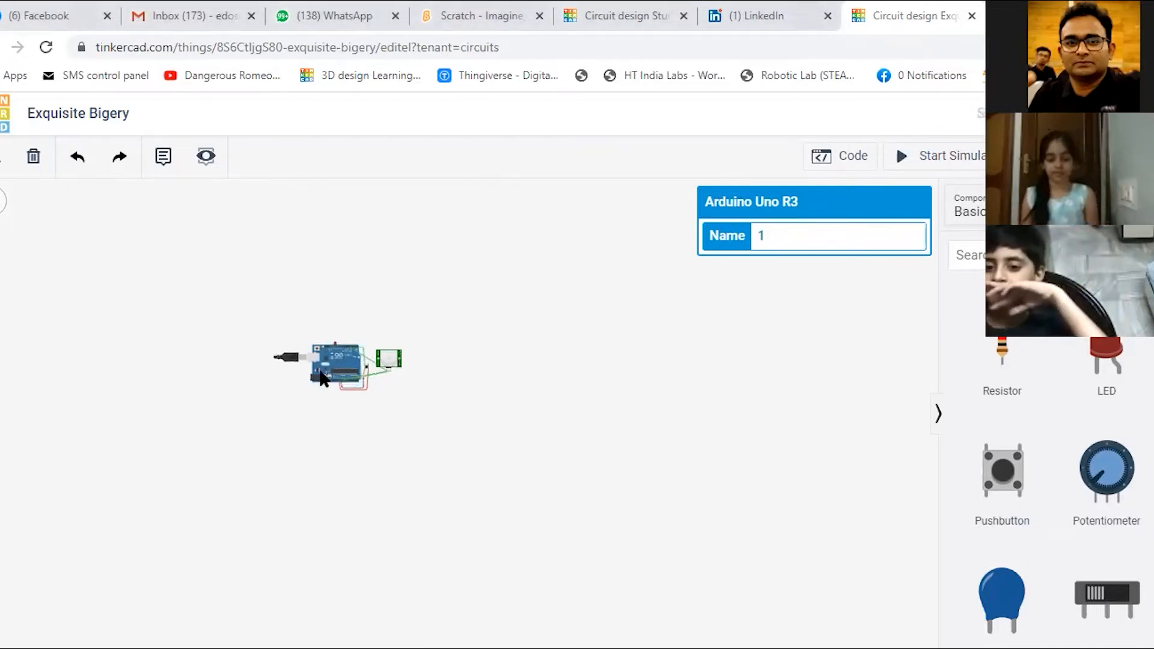
pyautogui.hotkey('ctrl', 'z')
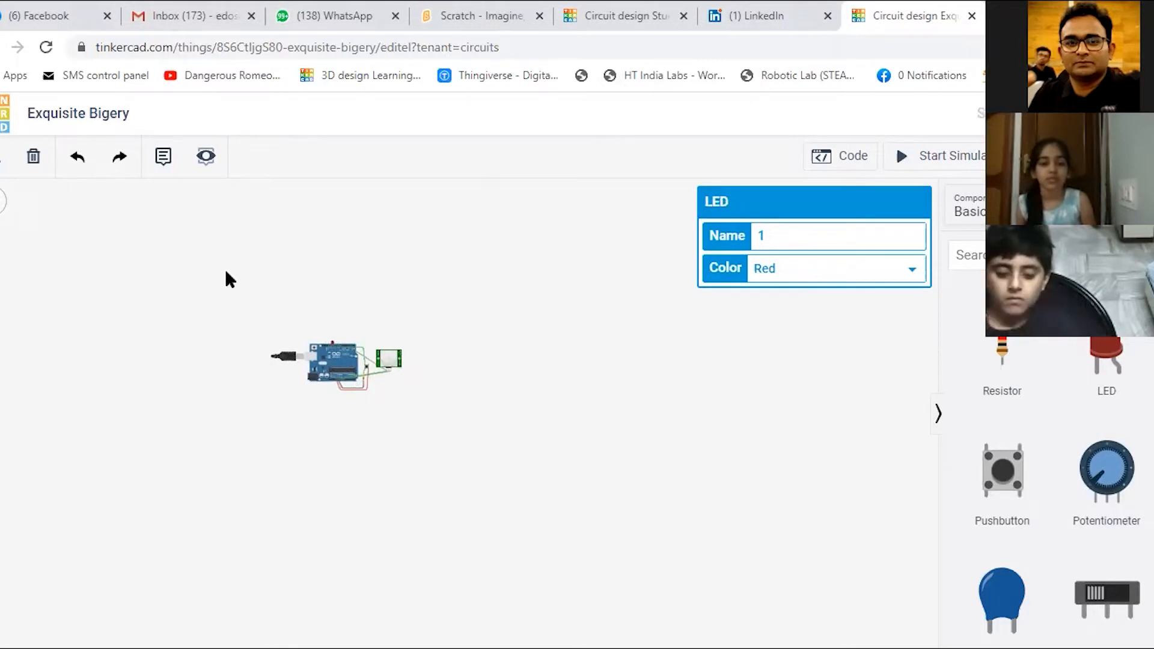
pyautogui.hotkey('ctrl', 'z')
pyautogui.hotkey('ctrl', 'z')
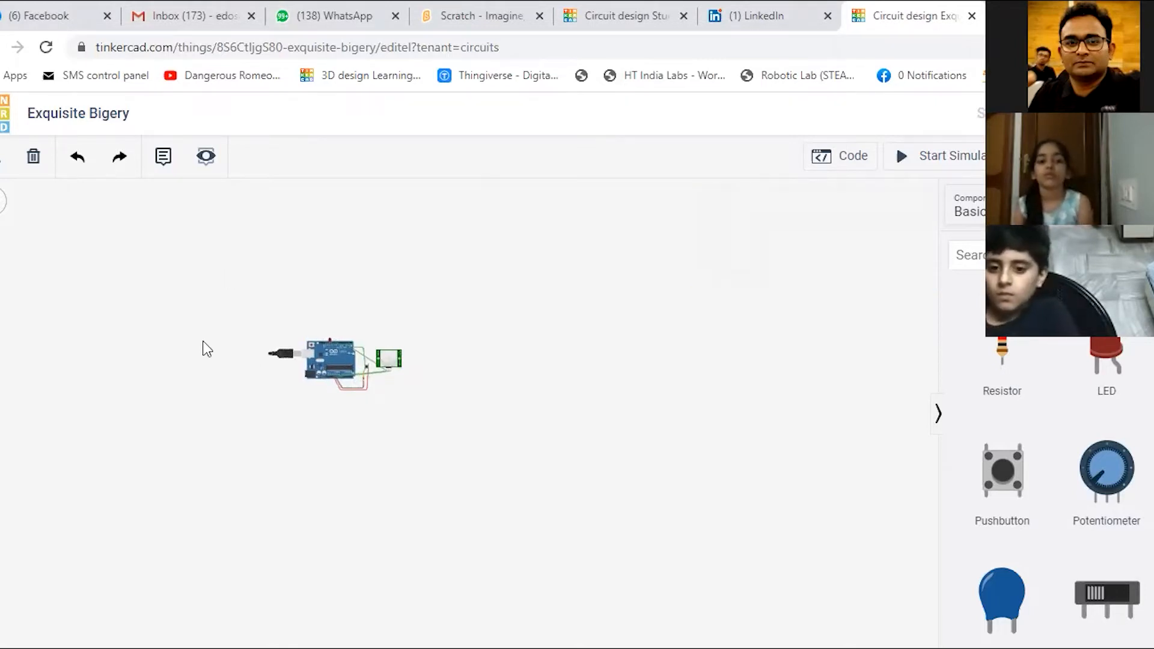
pyautogui.hotkey('ctrl', 'z')
pyautogui.hotkey('ctrl', 'z')
pyautogui.hotkey('ctrl', 'z')
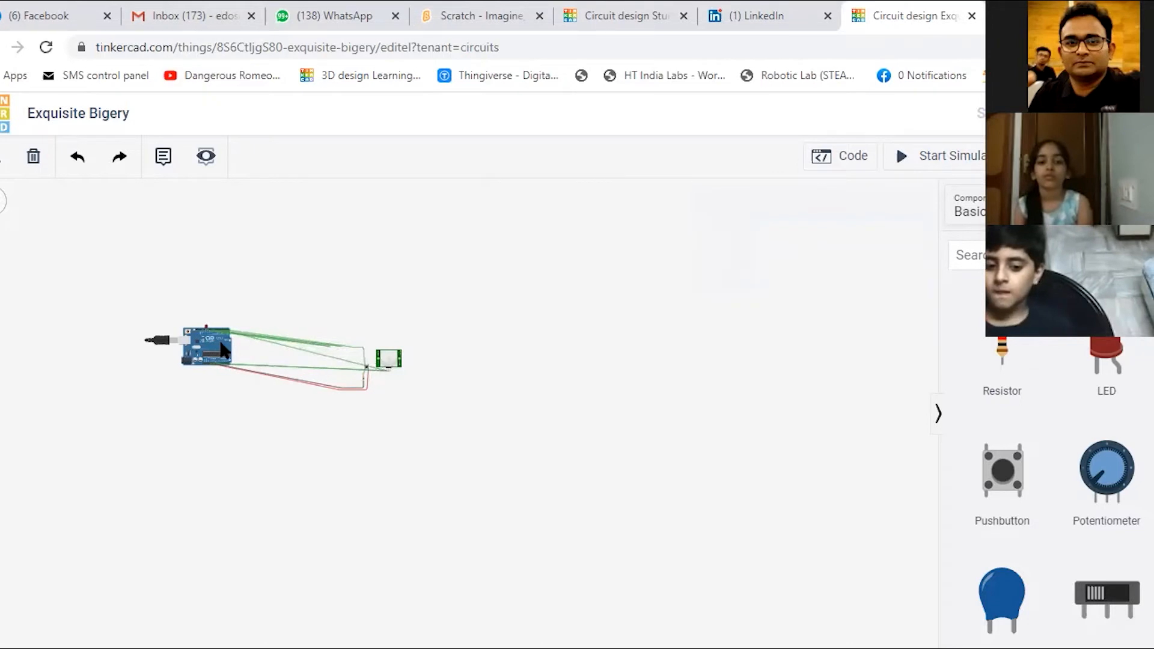
pyautogui.hotkey('ctrl', 'z')
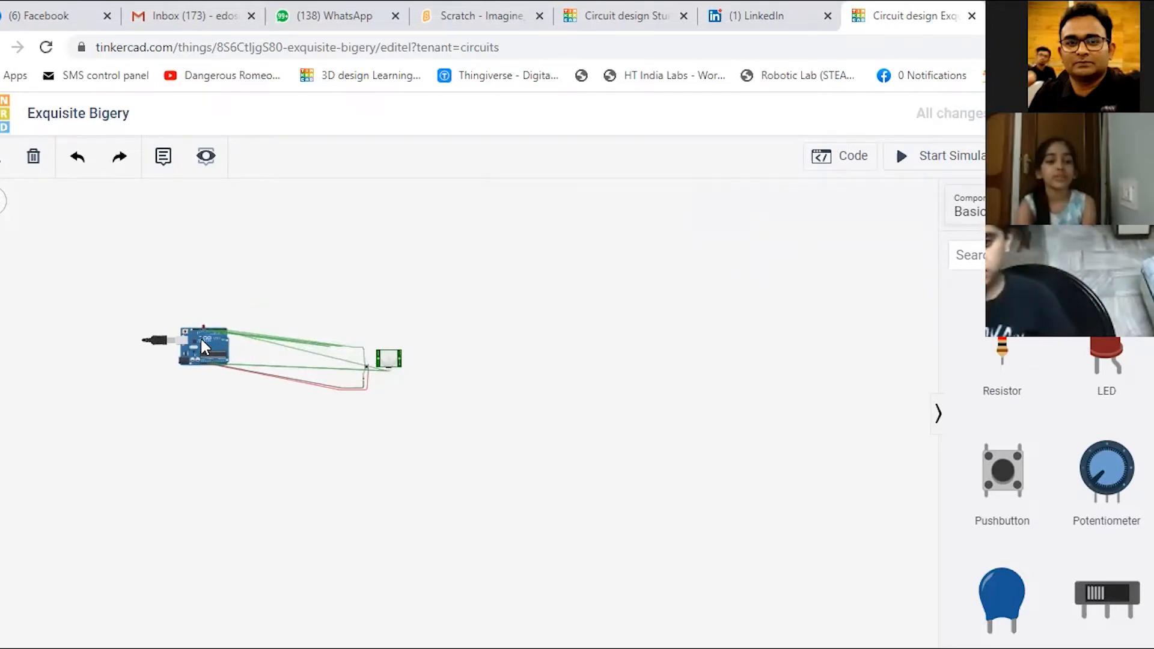
# Reload the design page and delete the Arduino Uno R3 together with its code
pyautogui.click(47, 50)
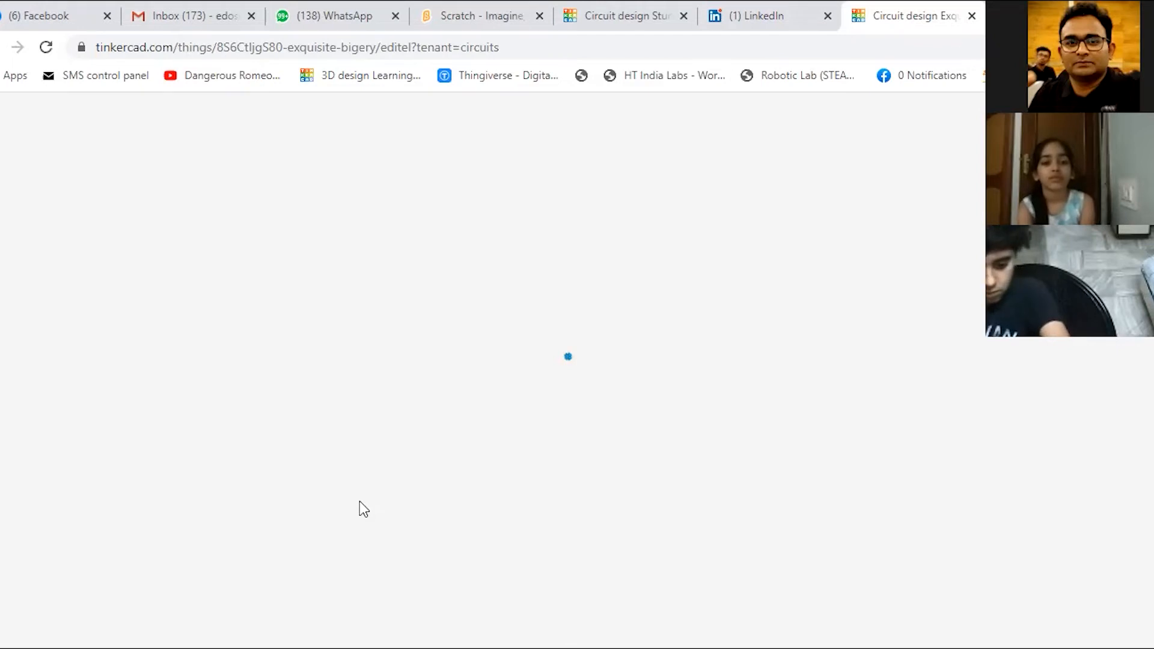
pyautogui.click(188, 389)
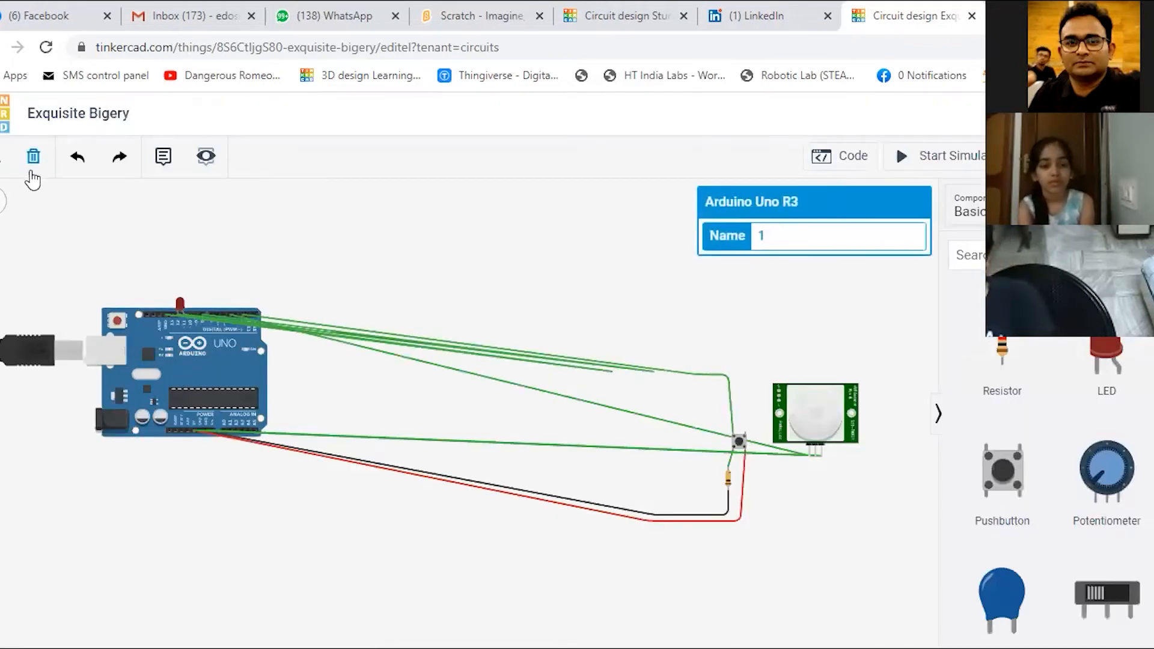
pyautogui.click(34, 158)
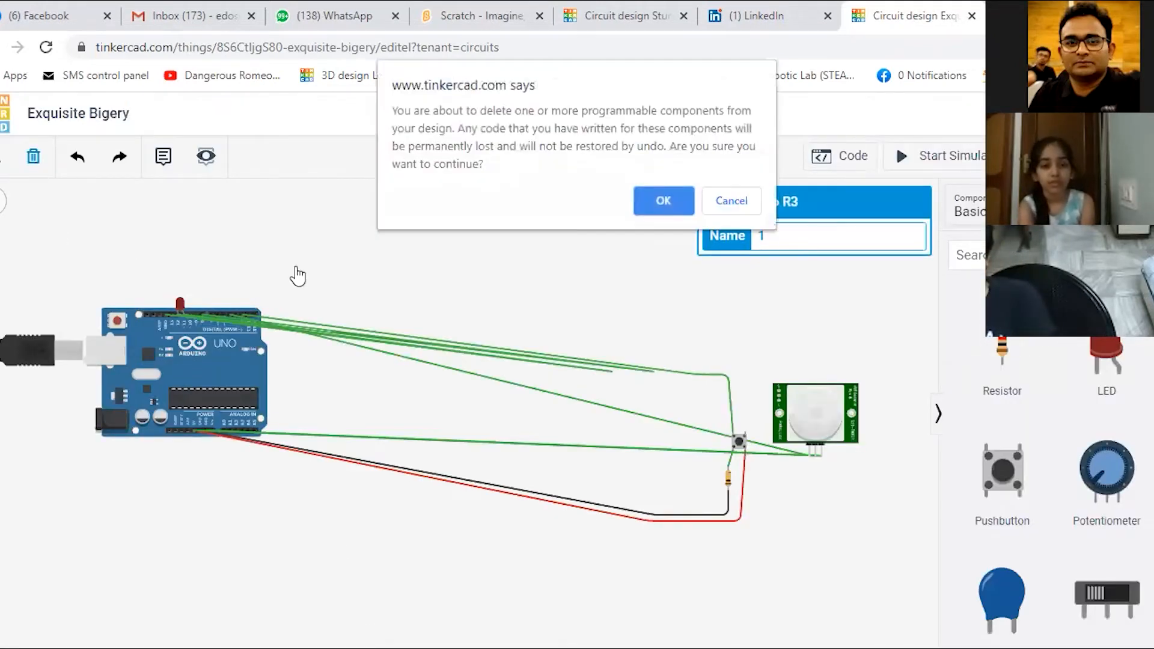
pyautogui.click(656, 221)
# Delete the PIR sensor, pushbutton, resistor and LED to leave an empty workplane
pyautogui.click(827, 404)
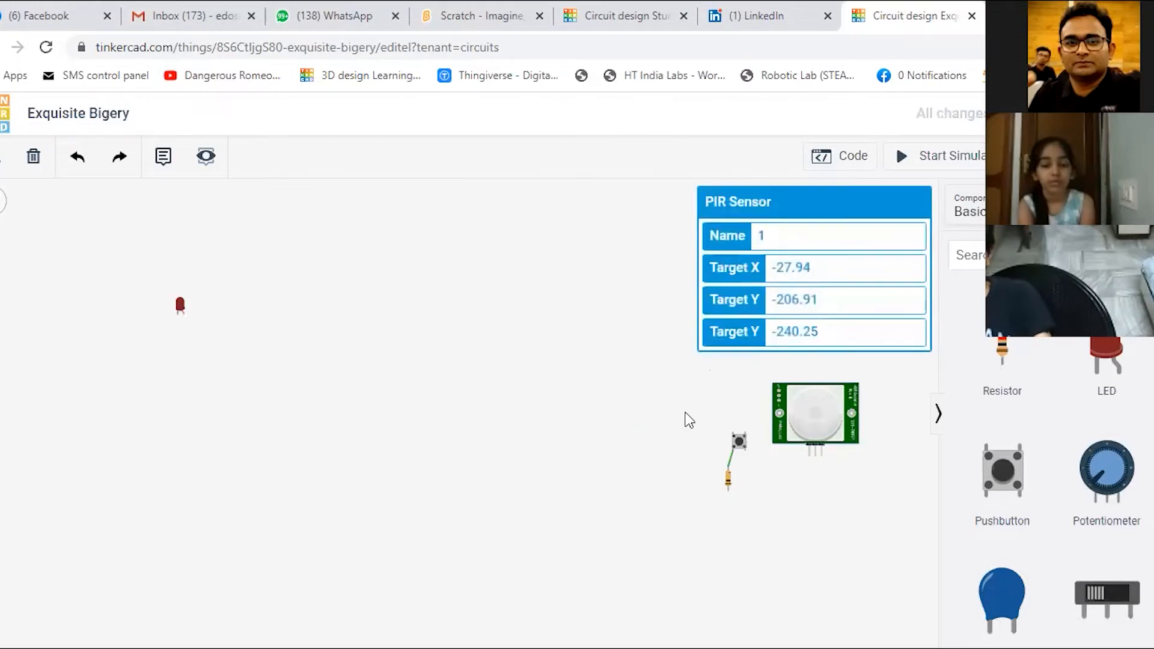
pyautogui.click(36, 157)
pyautogui.click(739, 442)
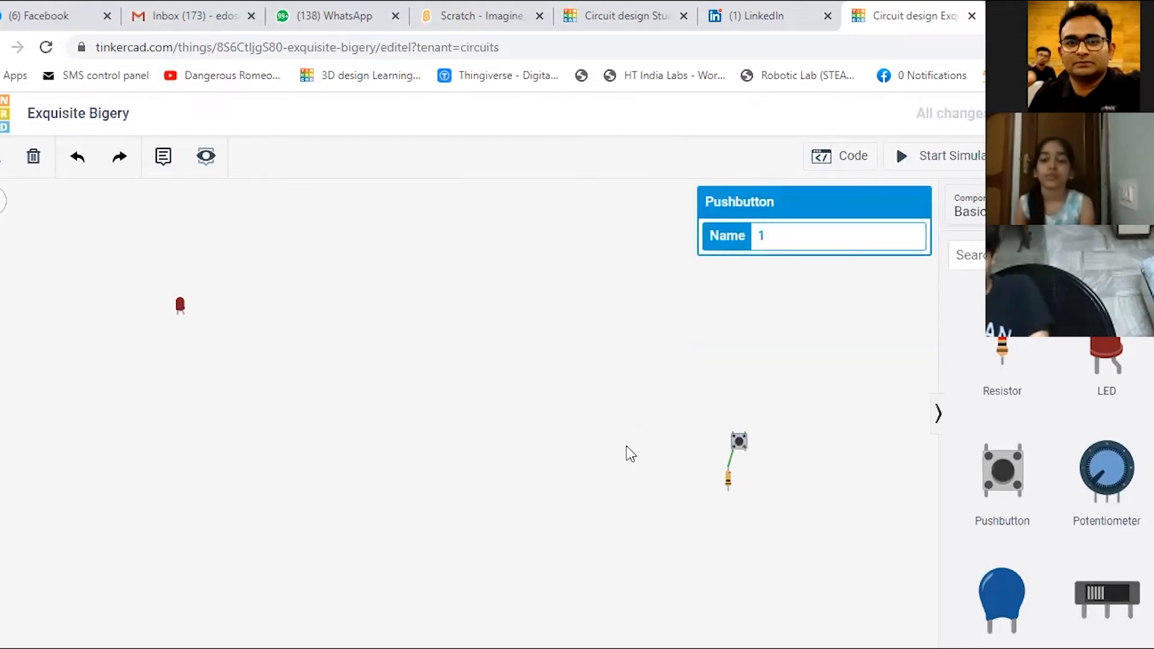
pyautogui.click(34, 157)
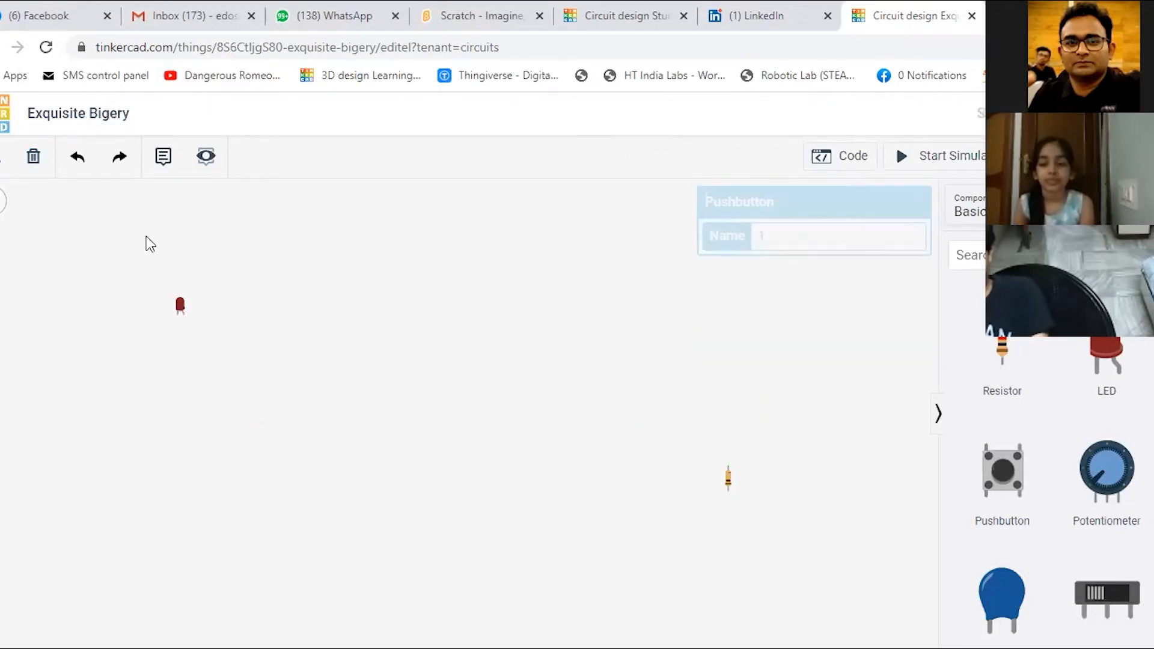
pyautogui.click(727, 478)
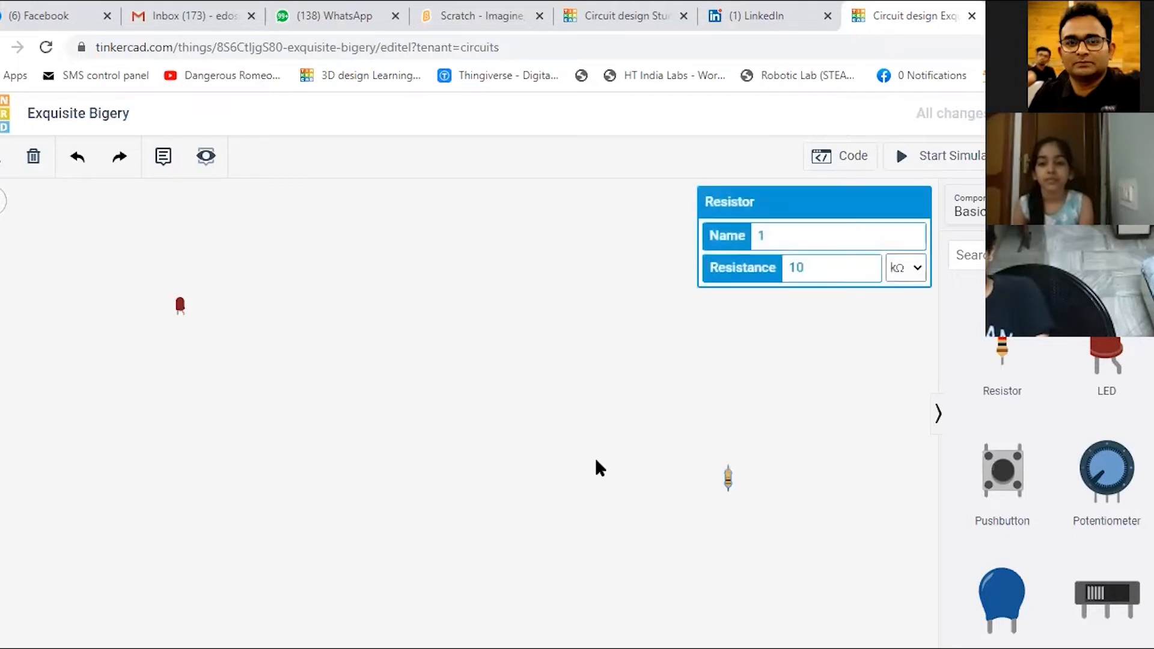
pyautogui.click(33, 157)
pyautogui.click(179, 306)
pyautogui.click(47, 162)
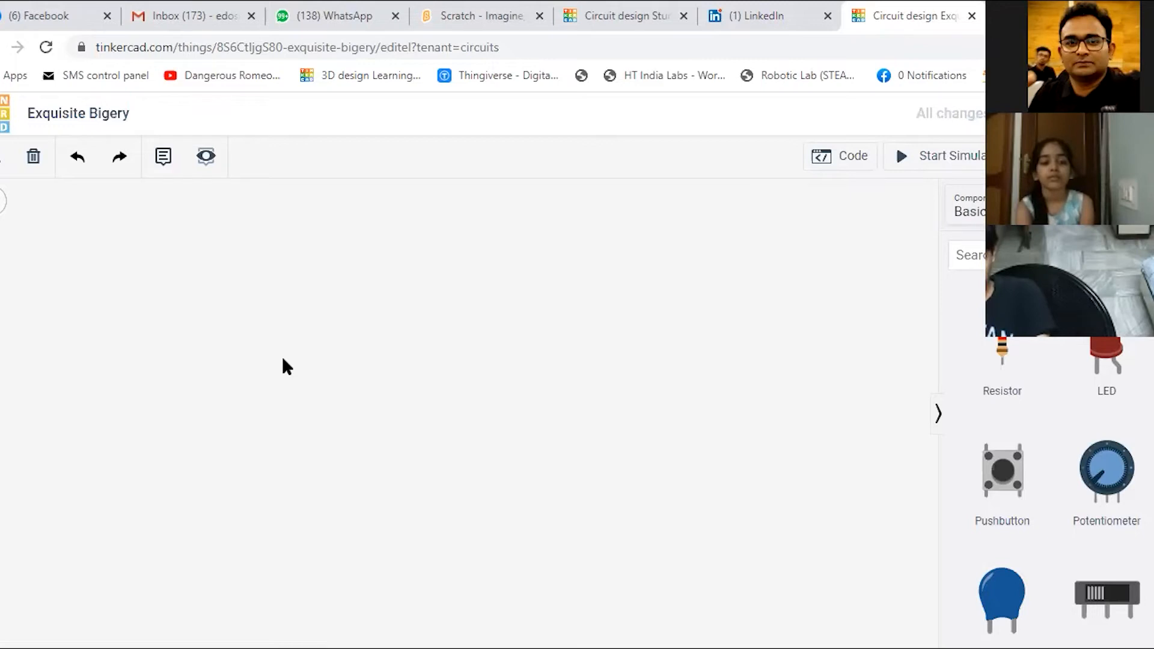
# Place an Arduino Uno R3 in the middle of the workplane and a red LED above it
pyautogui.scroll(-10, 996, 453)
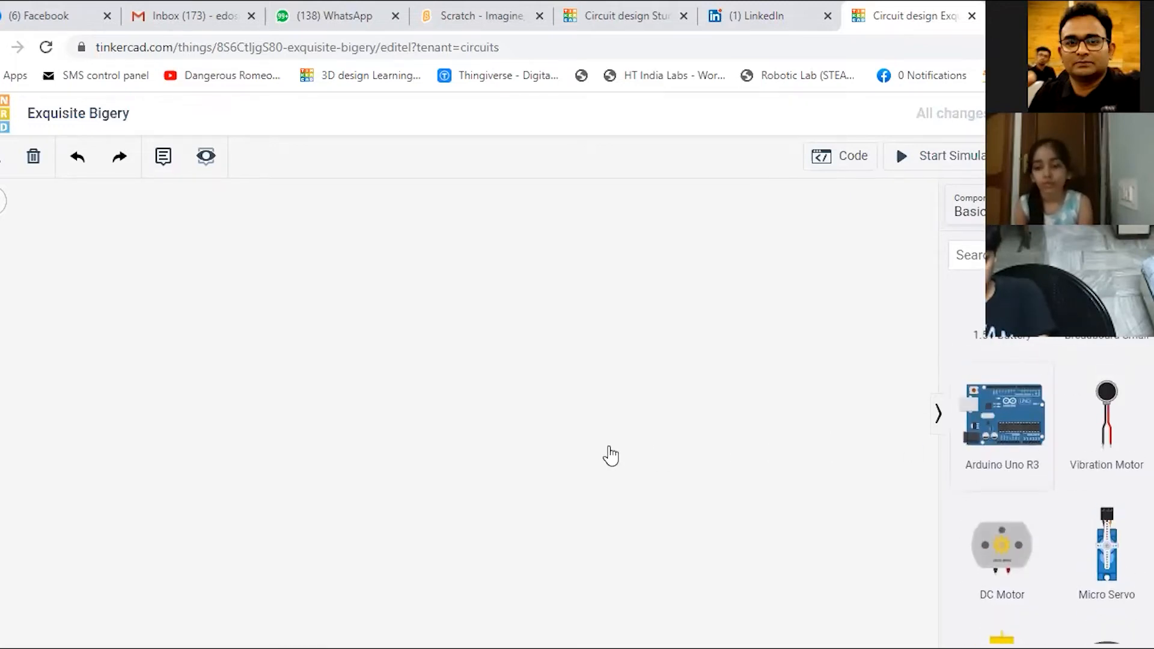
pyautogui.click(242, 440)
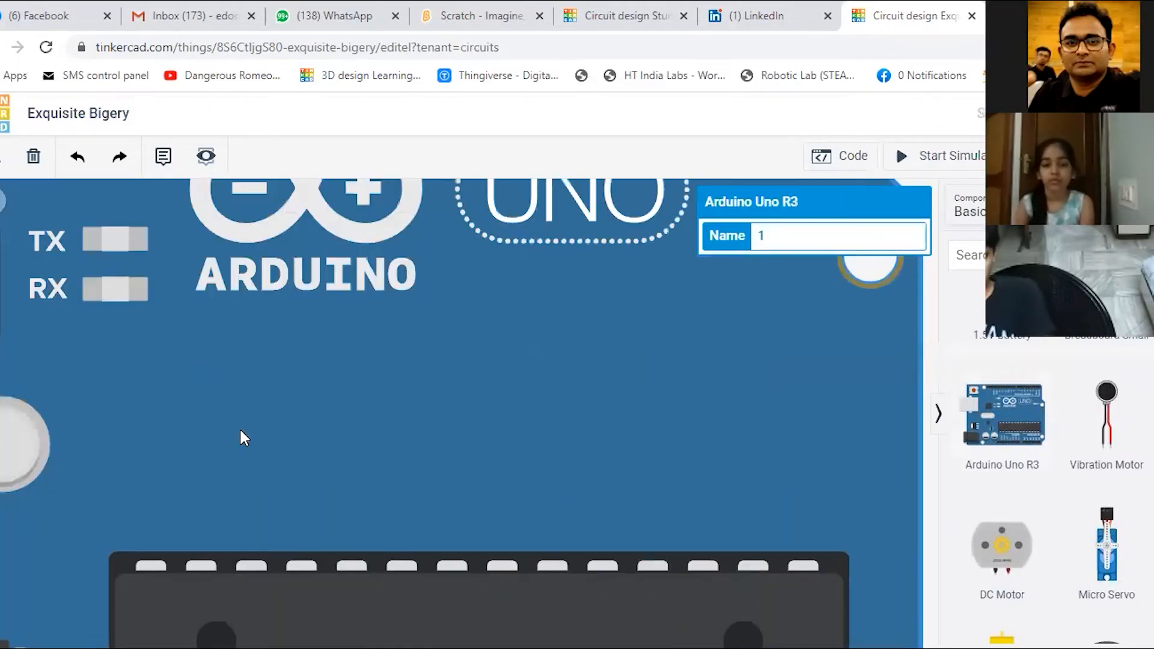
pyautogui.scroll(-5, 632, 488)
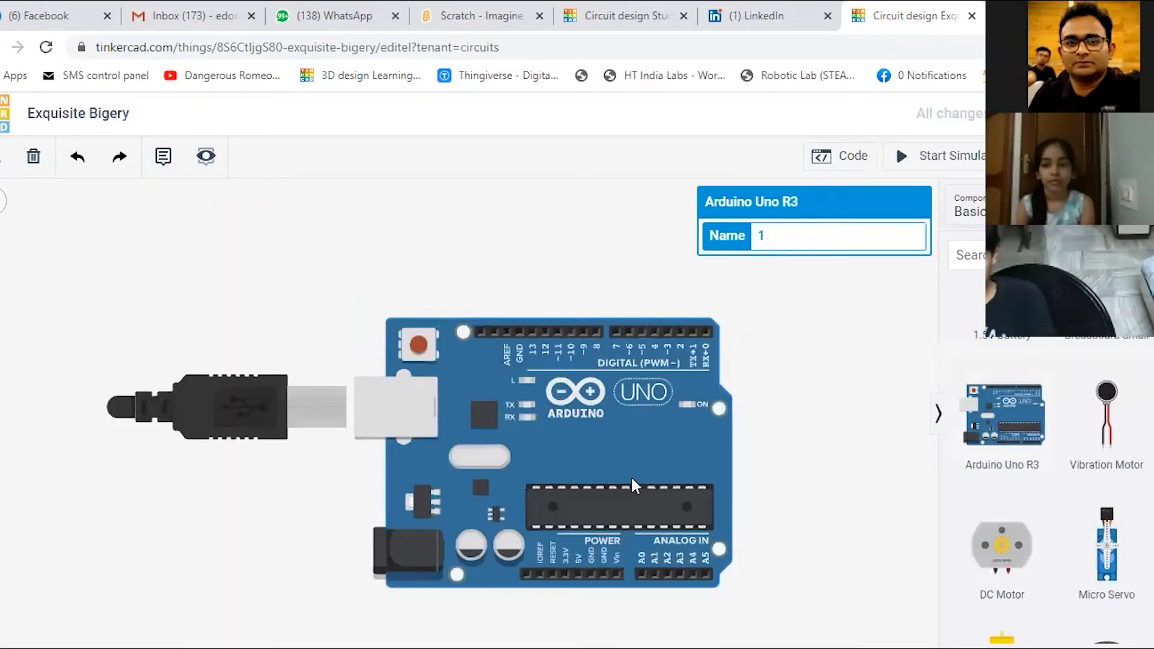
pyautogui.scroll(-1, 632, 479)
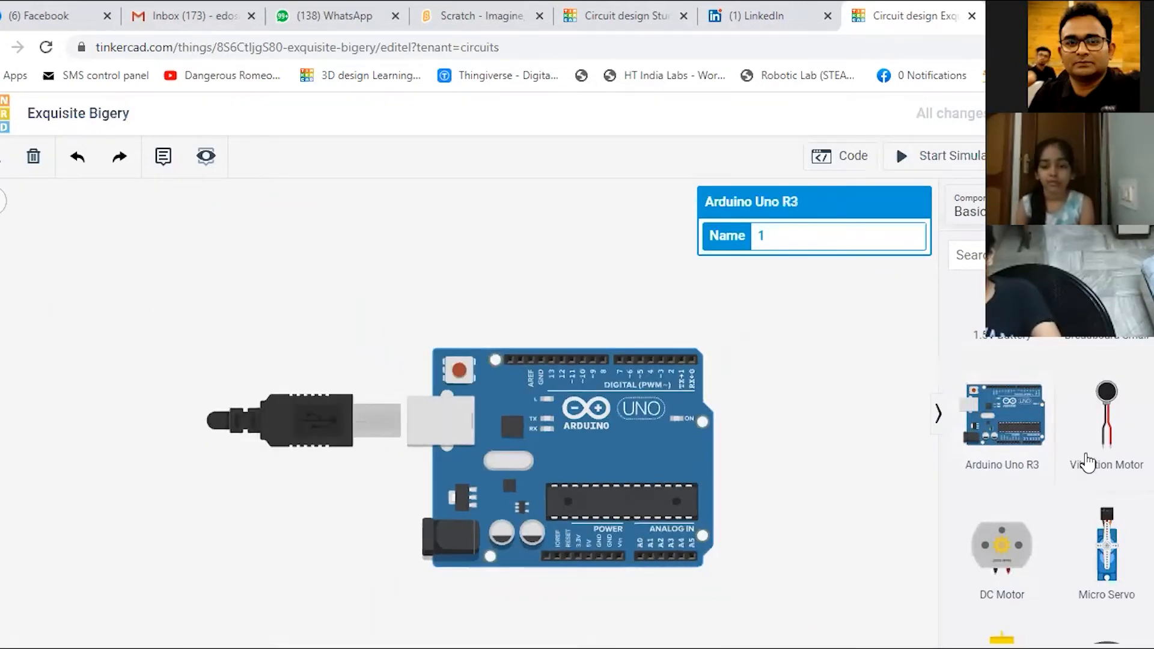
pyautogui.scroll(8, 1082, 457)
pyautogui.moveTo(1106, 360); pyautogui.dragTo(598, 282)
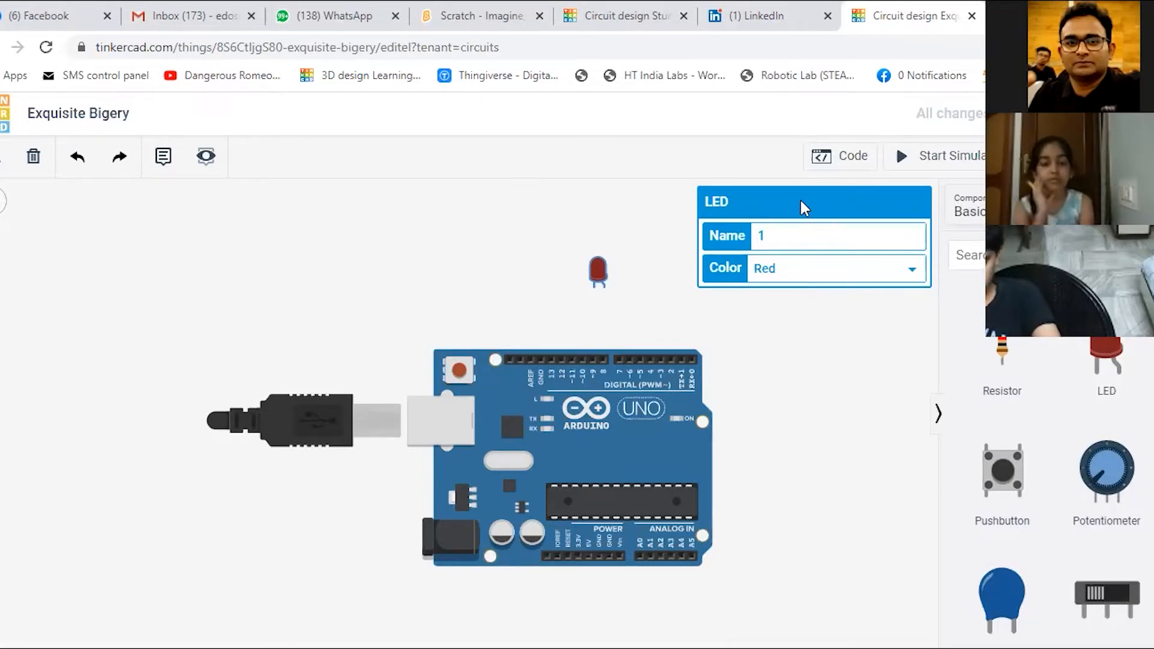
pyautogui.click(652, 243)
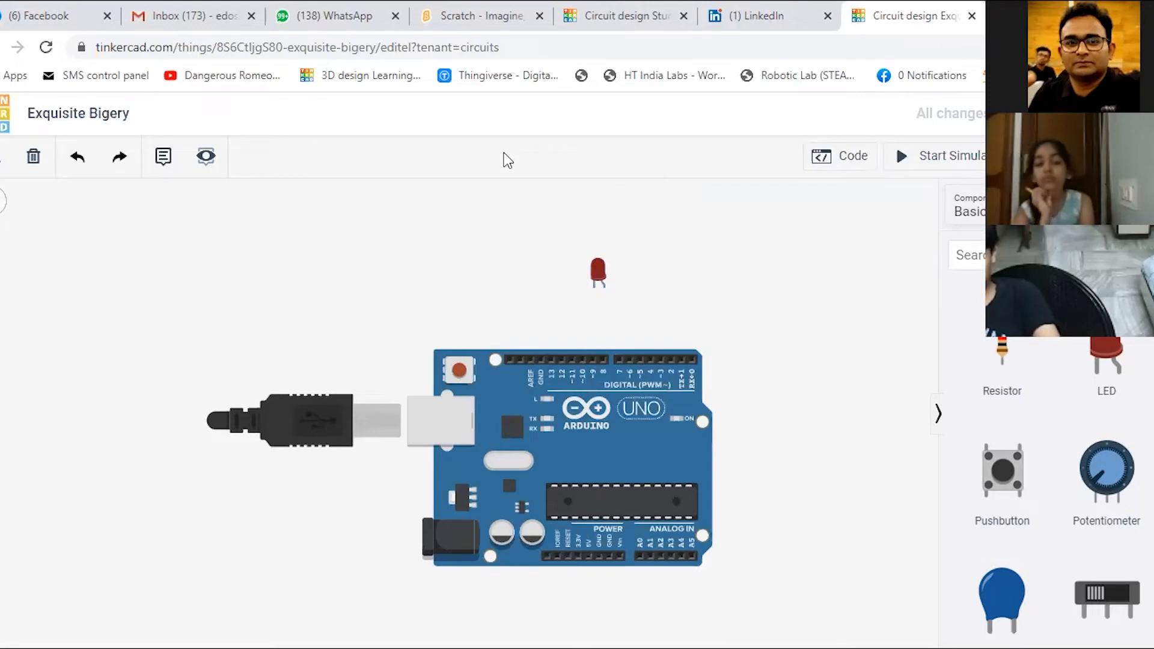
# Write an A → O → 6-pin flow with double underline beside the Arduino and point a circled µC label at its microcontroller
pyautogui.moveTo(739, 214)
pyautogui.mouseDown()
pyautogui.moveTo(758, 193)
pyautogui.moveTo(748, 259)
pyautogui.moveTo(727, 288)
pyautogui.mouseUp()
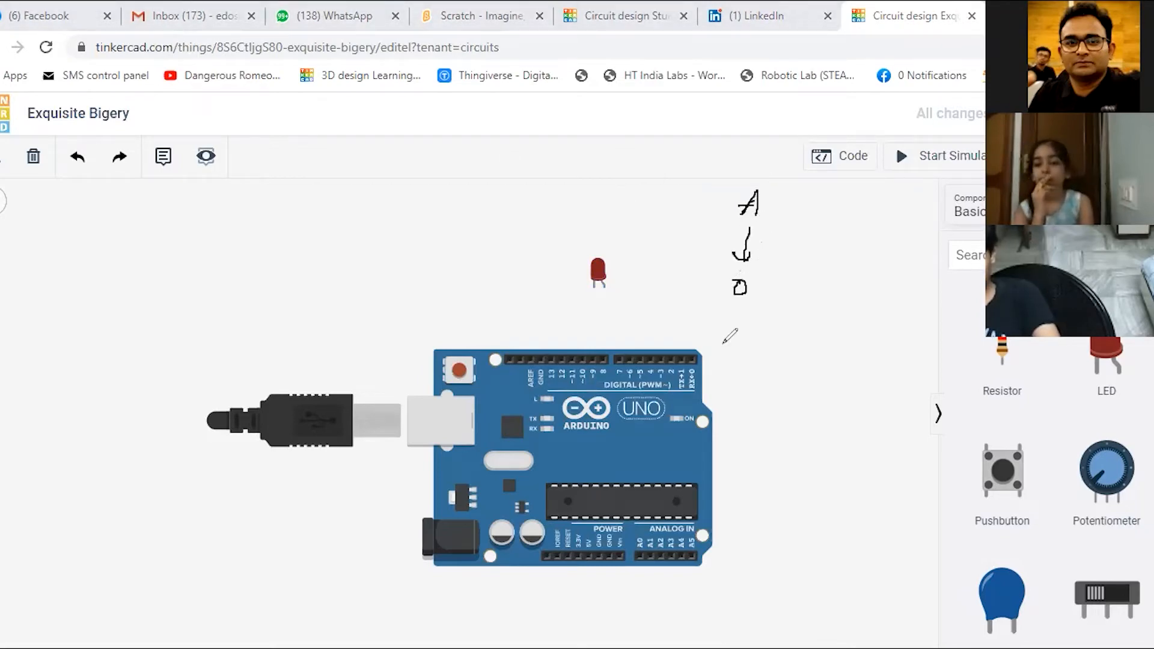
pyautogui.moveTo(744, 305)
pyautogui.mouseDown()
pyautogui.moveTo(743, 333)
pyautogui.moveTo(752, 318)
pyautogui.mouseUp()
pyautogui.moveTo(702, 457)
pyautogui.mouseDown()
pyautogui.moveTo(633, 469)
pyautogui.moveTo(625, 439)
pyautogui.moveTo(654, 424)
pyautogui.mouseUp()
pyautogui.moveTo(755, 349)
pyautogui.mouseDown()
pyautogui.moveTo(774, 361)
pyautogui.moveTo(819, 345)
pyautogui.moveTo(829, 361)
pyautogui.mouseUp()
pyautogui.moveTo(753, 388); pyautogui.dragTo(817, 378)
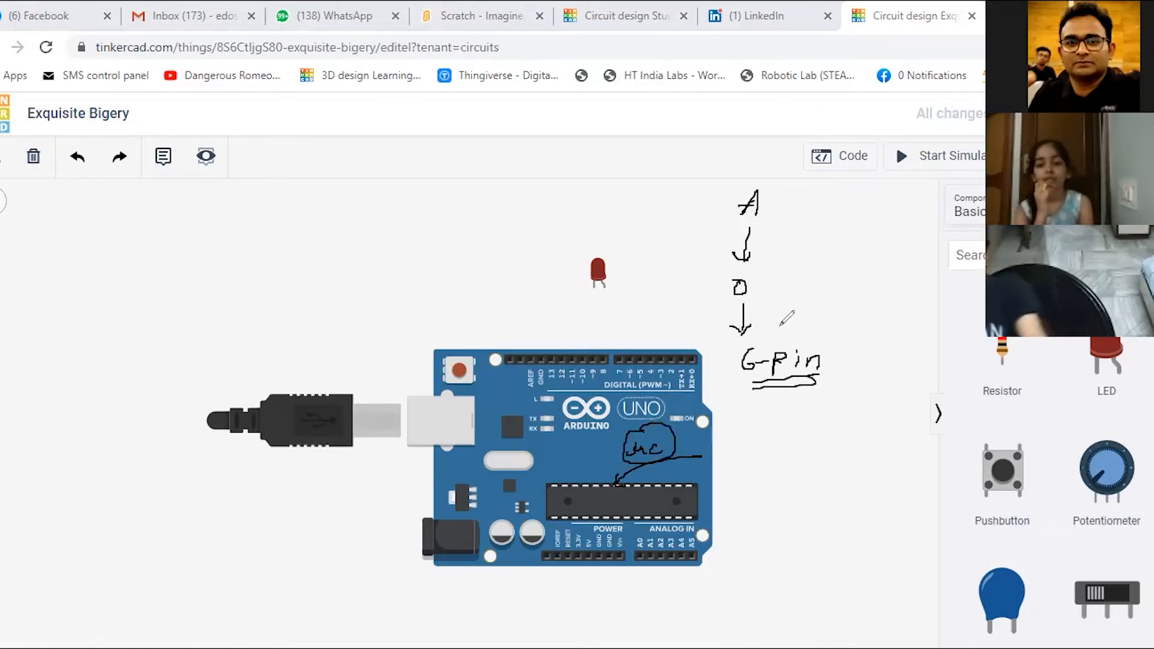
# Link the A and O letters with a double-headed bracket arrow and write "multiple voltage" beside it
pyautogui.moveTo(769, 202)
pyautogui.mouseDown()
pyautogui.moveTo(801, 225)
pyautogui.moveTo(750, 281)
pyautogui.mouseUp()
pyautogui.moveTo(778, 188)
pyautogui.mouseDown()
pyautogui.moveTo(778, 212)
pyautogui.moveTo(830, 233)
pyautogui.moveTo(864, 242)
pyautogui.moveTo(888, 229)
pyautogui.moveTo(897, 252)
pyautogui.moveTo(913, 238)
pyautogui.mouseUp()
pyautogui.moveTo(823, 256)
pyautogui.mouseDown()
pyautogui.moveTo(885, 247)
pyautogui.moveTo(939, 271)
pyautogui.mouseUp()
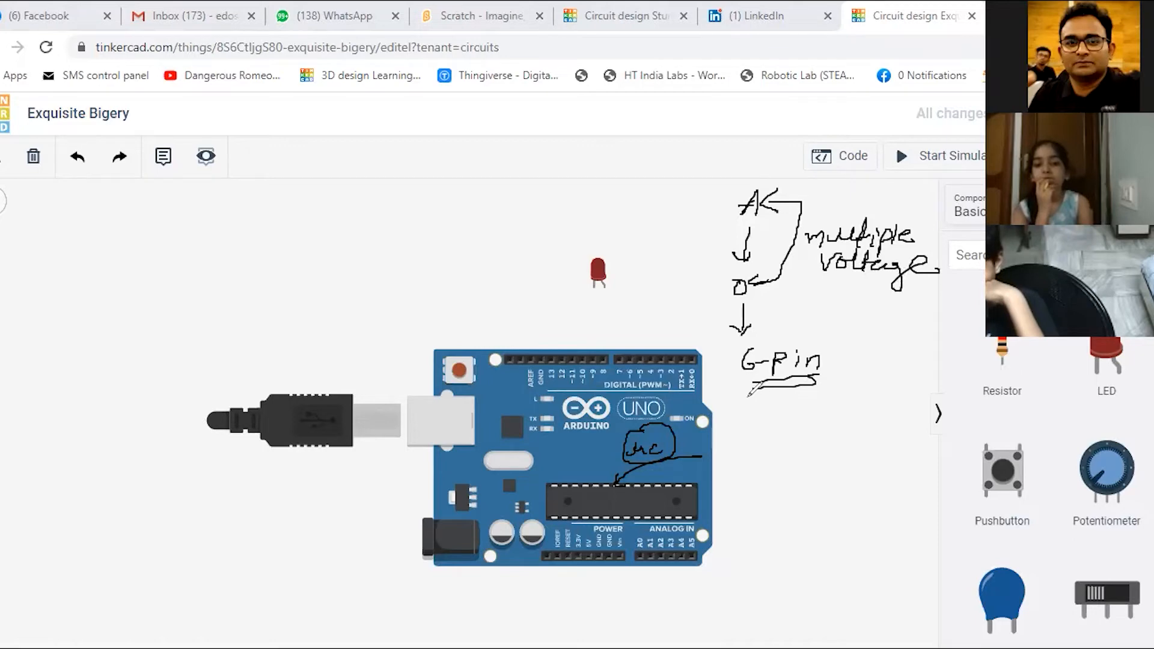
# Bracket the digital pins from 13 to 0 and list 3, 5, 6, 9, 10, 11 under an arrow below the 6-pin note
pyautogui.moveTo(774, 383)
pyautogui.mouseDown()
pyautogui.moveTo(765, 433)
pyautogui.moveTo(780, 427)
pyautogui.mouseUp()
pyautogui.moveTo(548, 350)
pyautogui.mouseDown()
pyautogui.moveTo(556, 335)
pyautogui.moveTo(661, 328)
pyautogui.moveTo(688, 340)
pyautogui.moveTo(690, 359)
pyautogui.moveTo(697, 330)
pyautogui.mouseUp()
pyautogui.moveTo(546, 321)
pyautogui.mouseDown()
pyautogui.moveTo(547, 337)
pyautogui.moveTo(565, 330)
pyautogui.mouseUp()
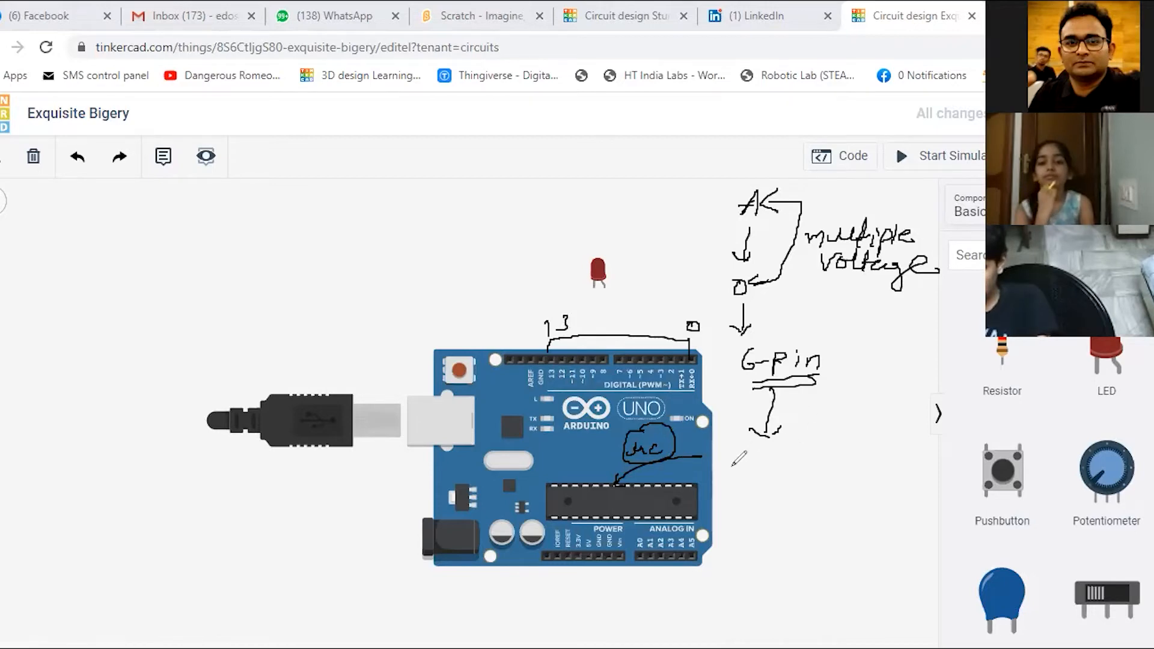
pyautogui.moveTo(739, 459)
pyautogui.mouseDown()
pyautogui.moveTo(751, 469)
pyautogui.moveTo(735, 477)
pyautogui.mouseUp()
pyautogui.moveTo(753, 480); pyautogui.dragTo(762, 478)
pyautogui.moveTo(767, 459)
pyautogui.mouseDown()
pyautogui.moveTo(781, 458)
pyautogui.moveTo(778, 492)
pyautogui.mouseUp()
pyautogui.moveTo(813, 450); pyautogui.dragTo(809, 488)
pyautogui.moveTo(849, 450)
pyautogui.mouseDown()
pyautogui.moveTo(849, 487)
pyautogui.moveTo(870, 464)
pyautogui.mouseUp()
pyautogui.moveTo(881, 451); pyautogui.dragTo(892, 479)
pyautogui.moveTo(909, 452); pyautogui.dragTo(911, 472)
pyautogui.moveTo(924, 451); pyautogui.dragTo(925, 473)
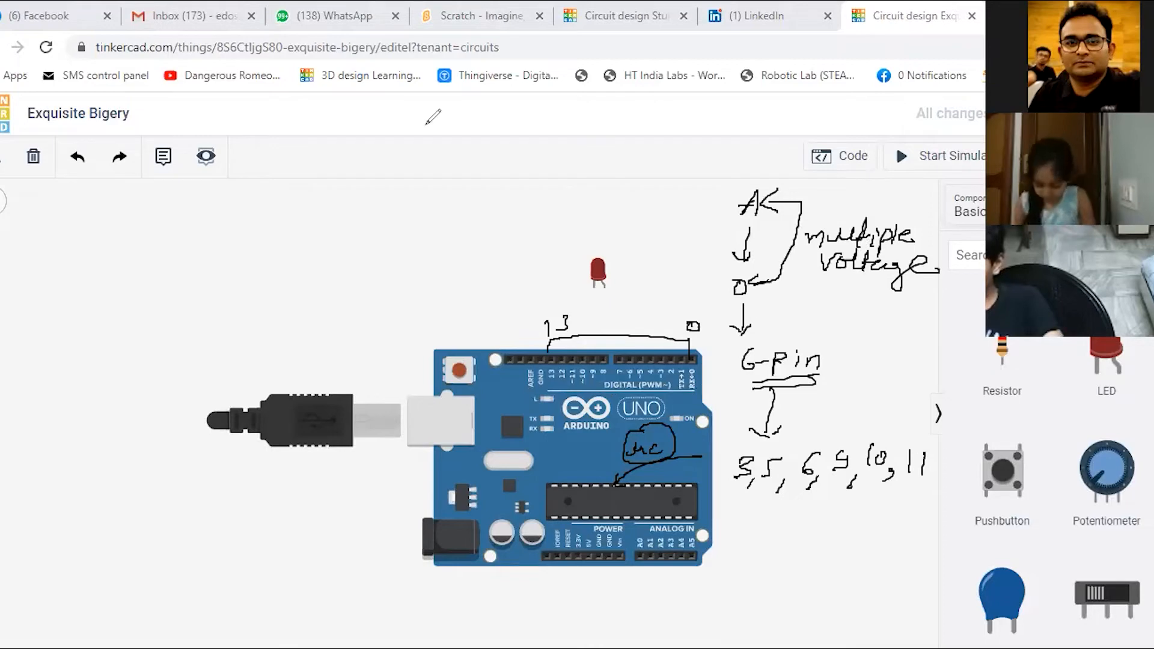
# Shift the Arduino slightly to the right relative to the LED and clear all annotations
pyautogui.scroll(3, 625, 415)
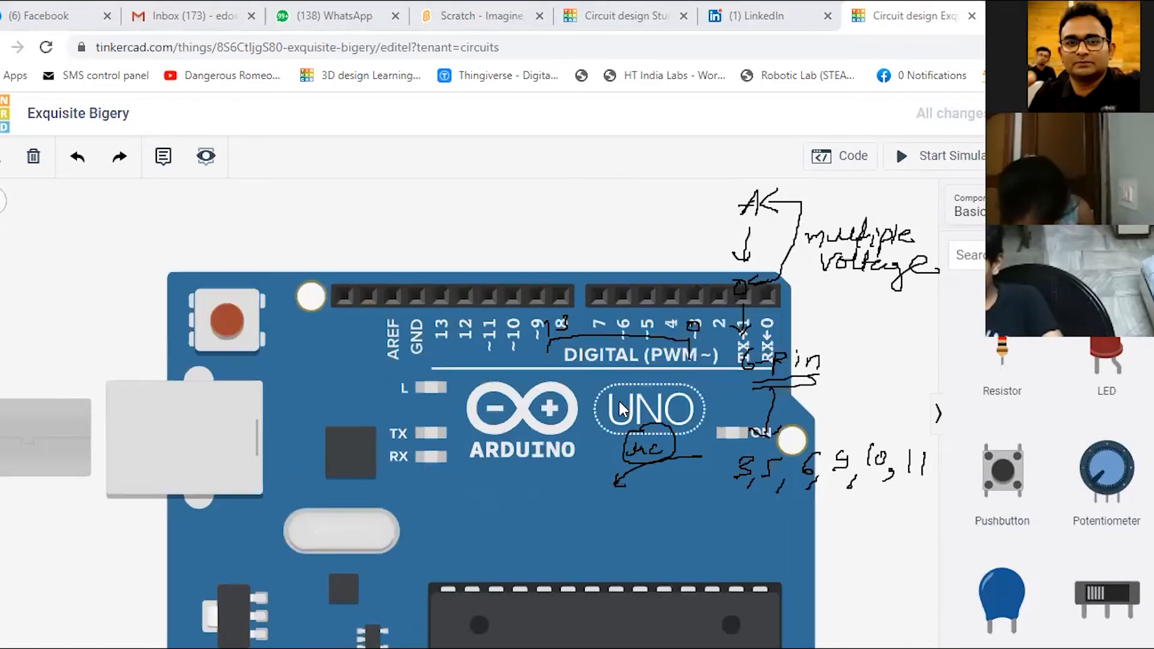
pyautogui.scroll(-3, 625, 414)
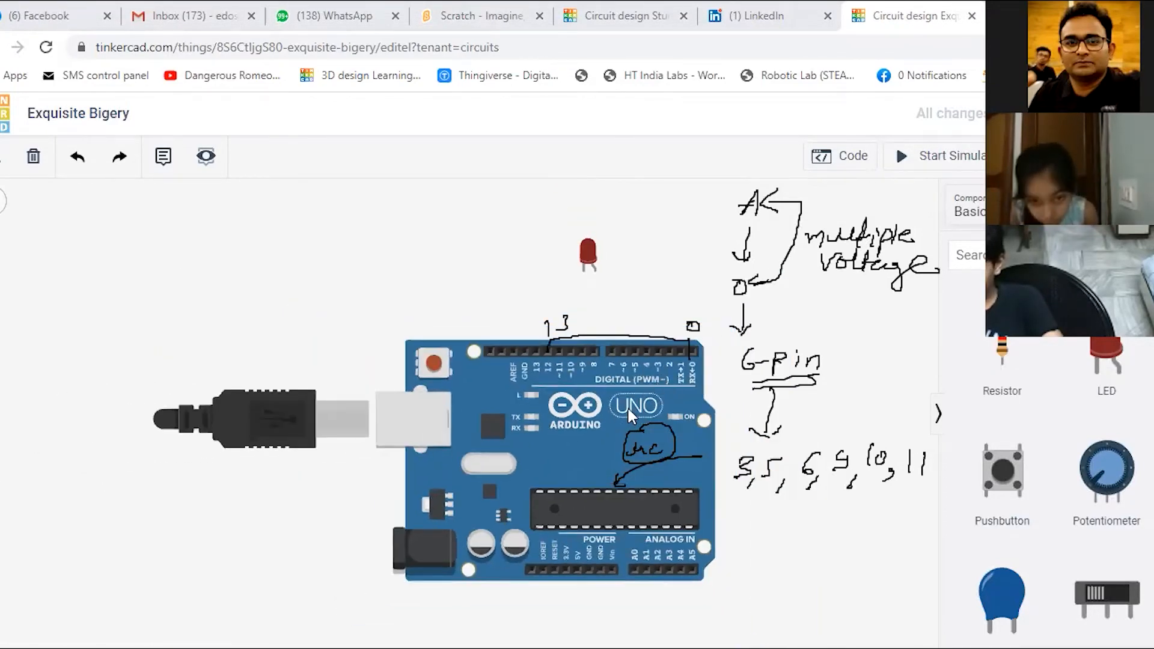
pyautogui.scroll(5, 656, 380)
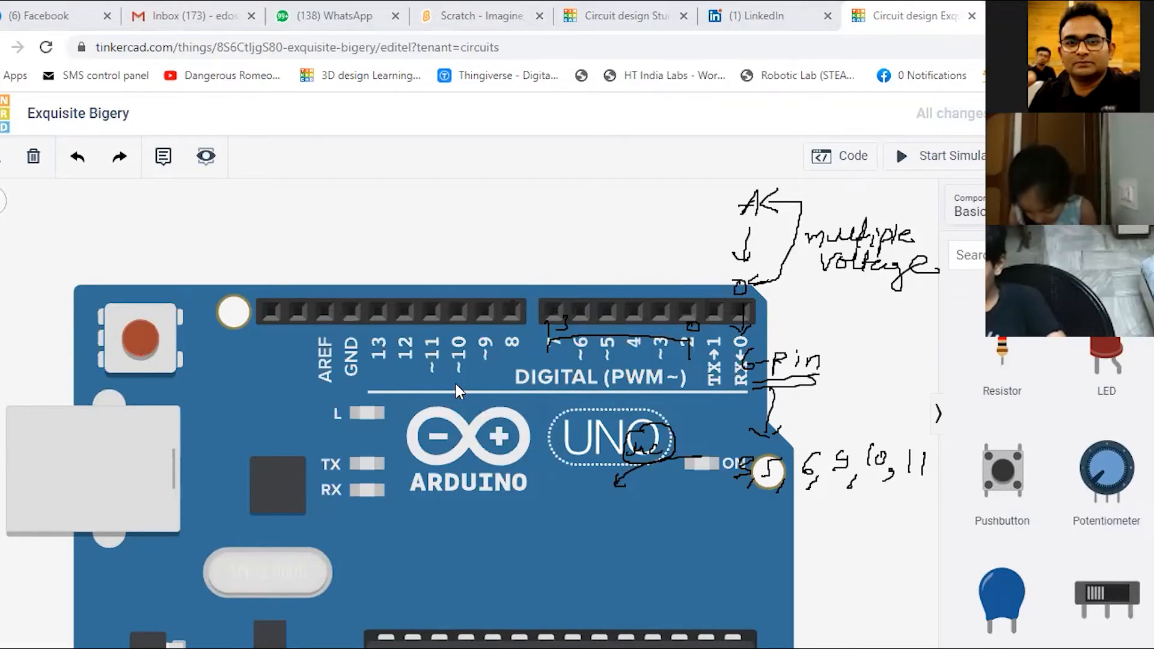
pyautogui.scroll(-3, 426, 404)
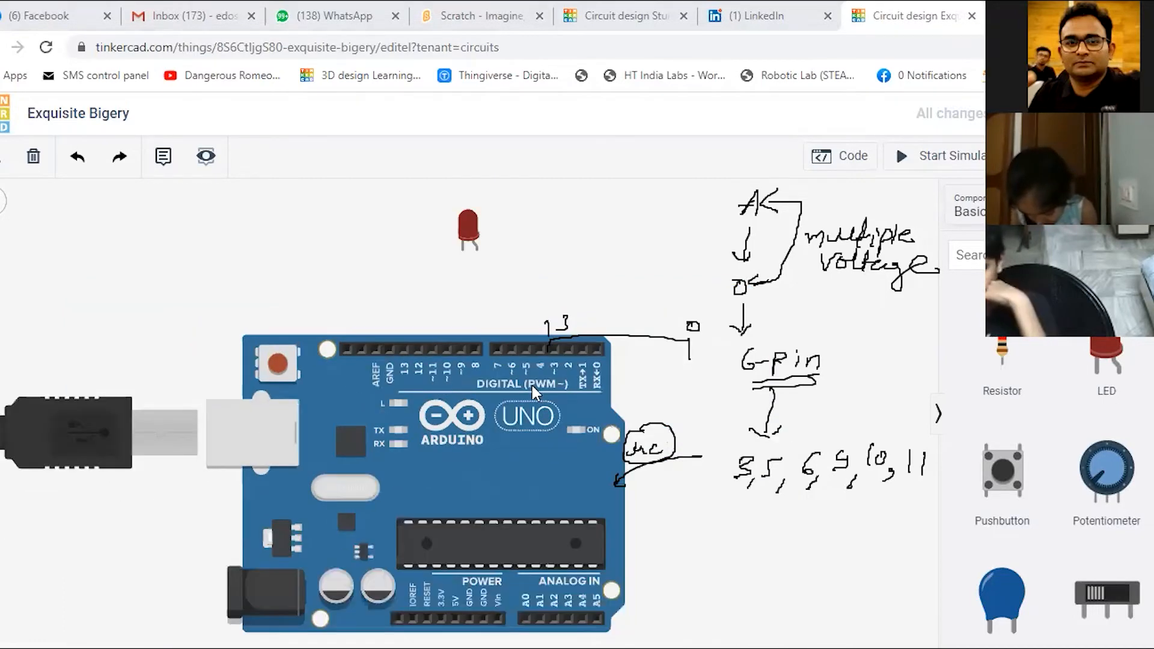
pyautogui.scroll(3, 456, 377)
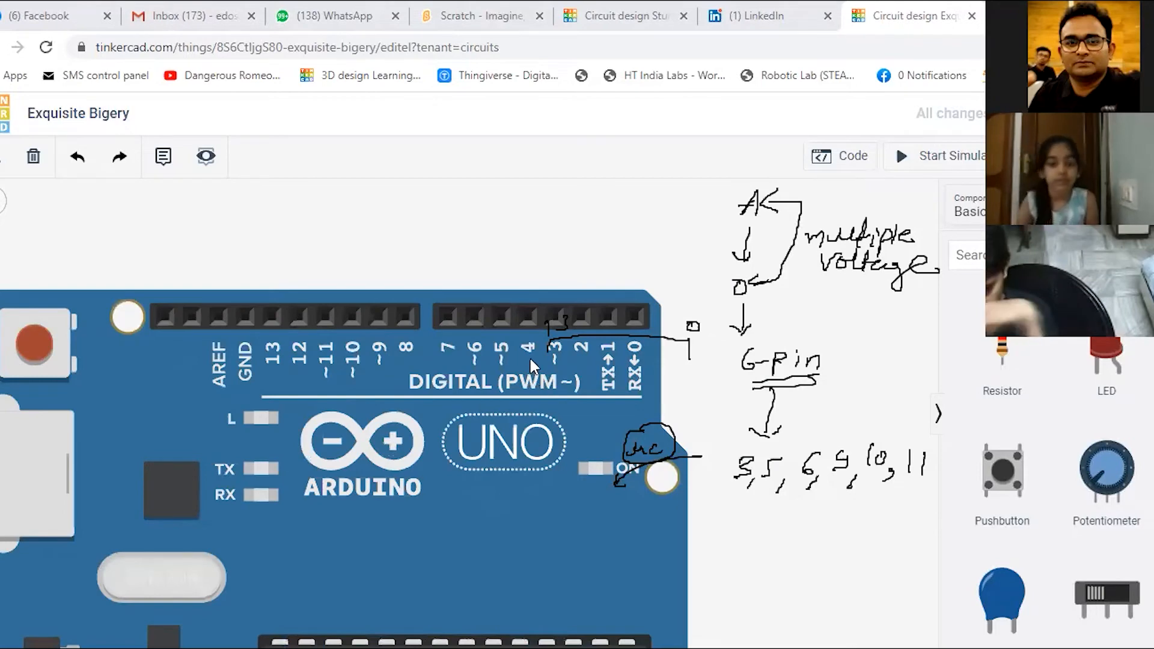
pyautogui.scroll(-3, 641, 434)
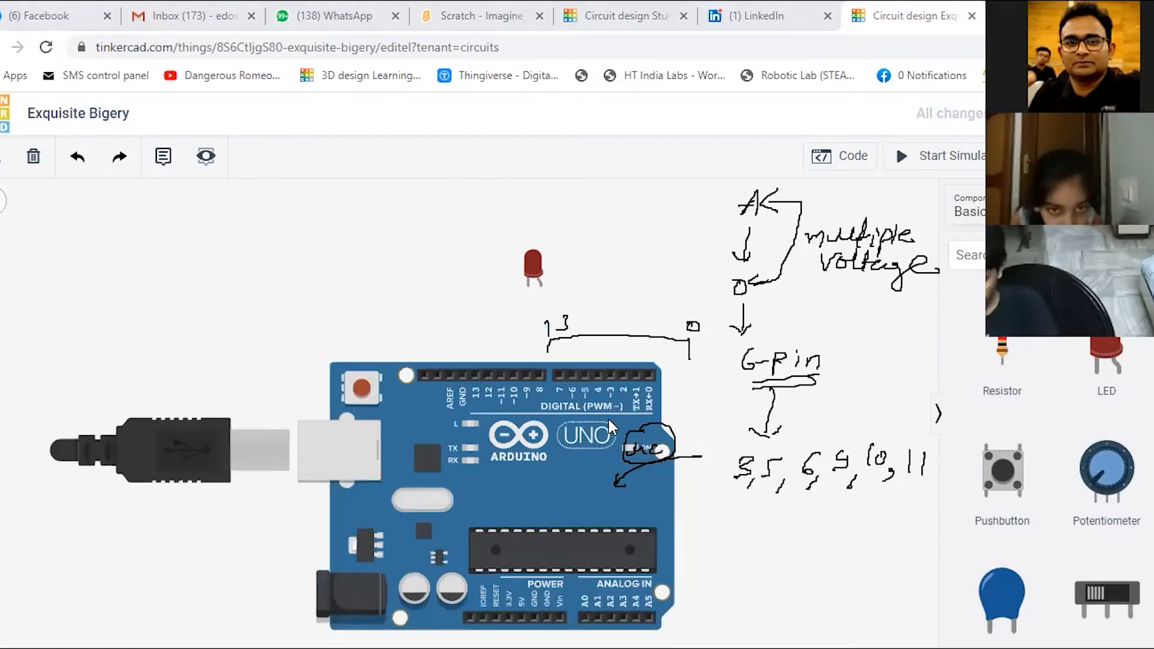
pyautogui.moveTo(558, 411)
pyautogui.mouseDown()
pyautogui.moveTo(606, 399)
pyautogui.moveTo(614, 409)
pyautogui.mouseUp()
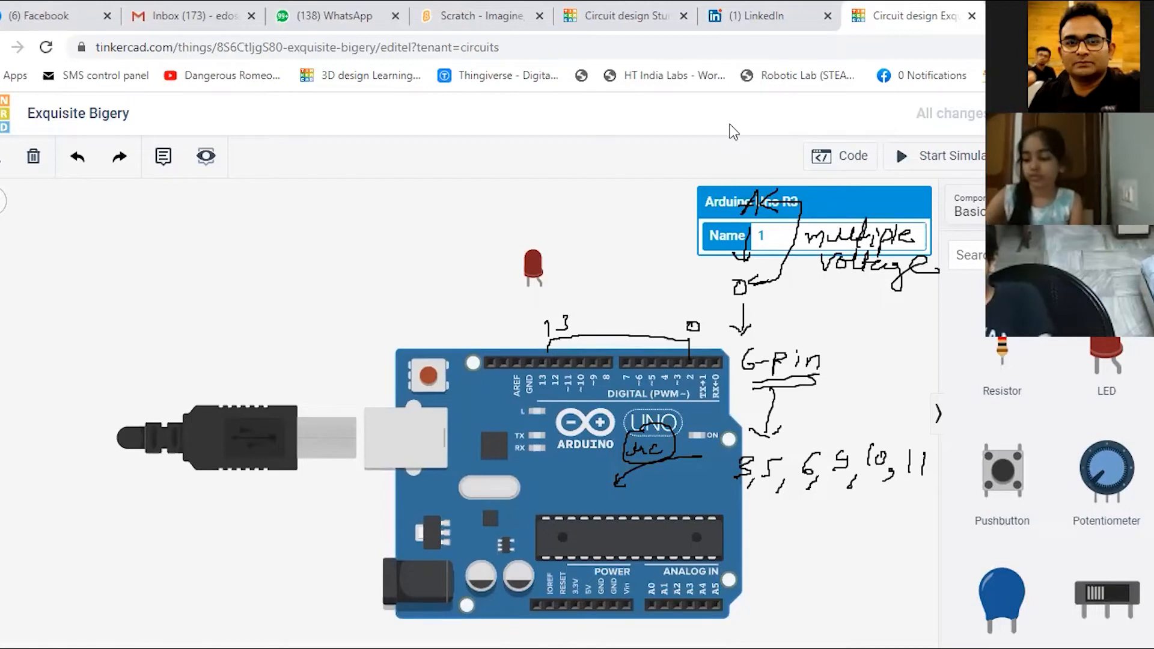
pyautogui.click(790, 141)
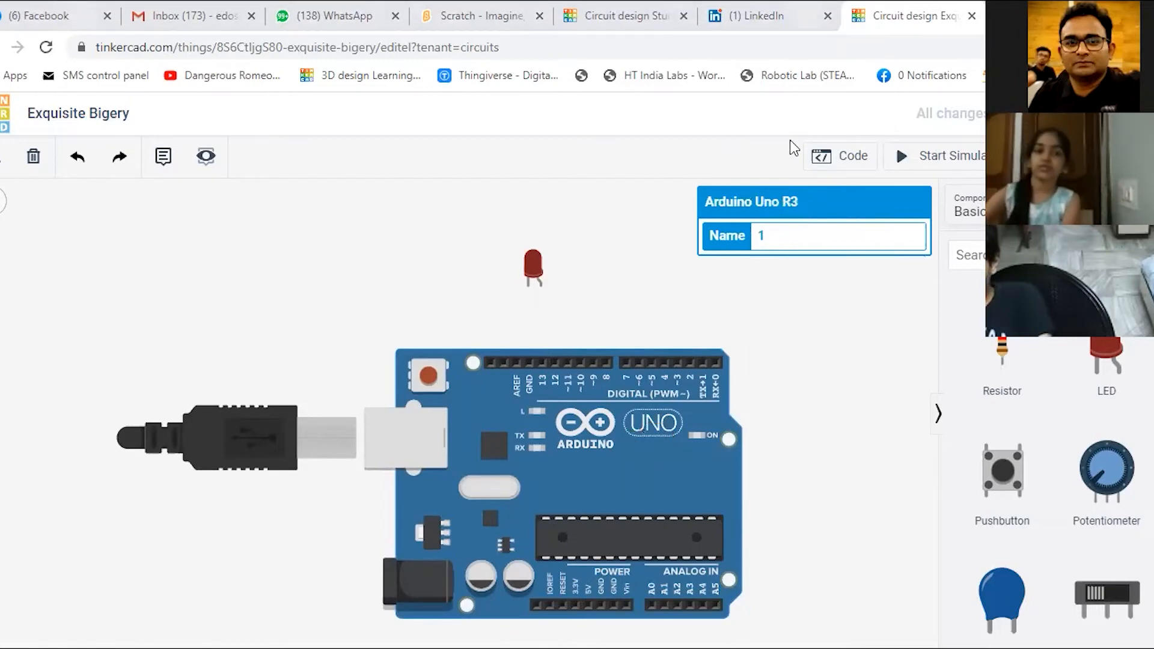
# Wire the LED's cathode to the Arduino's GND pin and its anode to digital pin 9
pyautogui.click(527, 287)
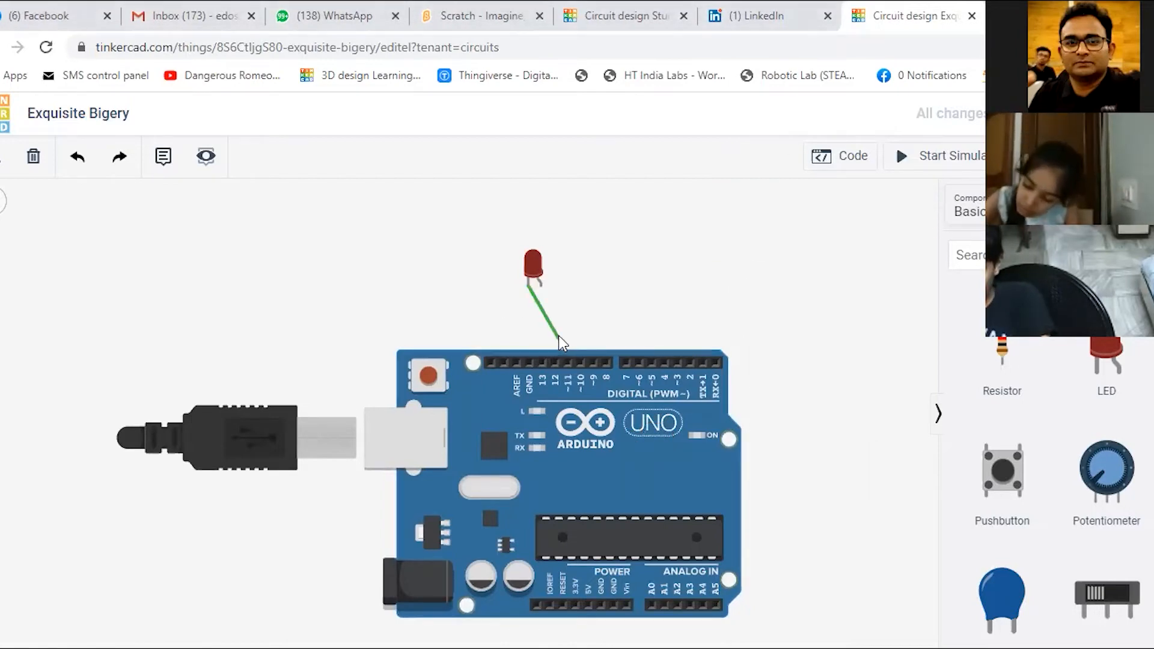
pyautogui.click(528, 361)
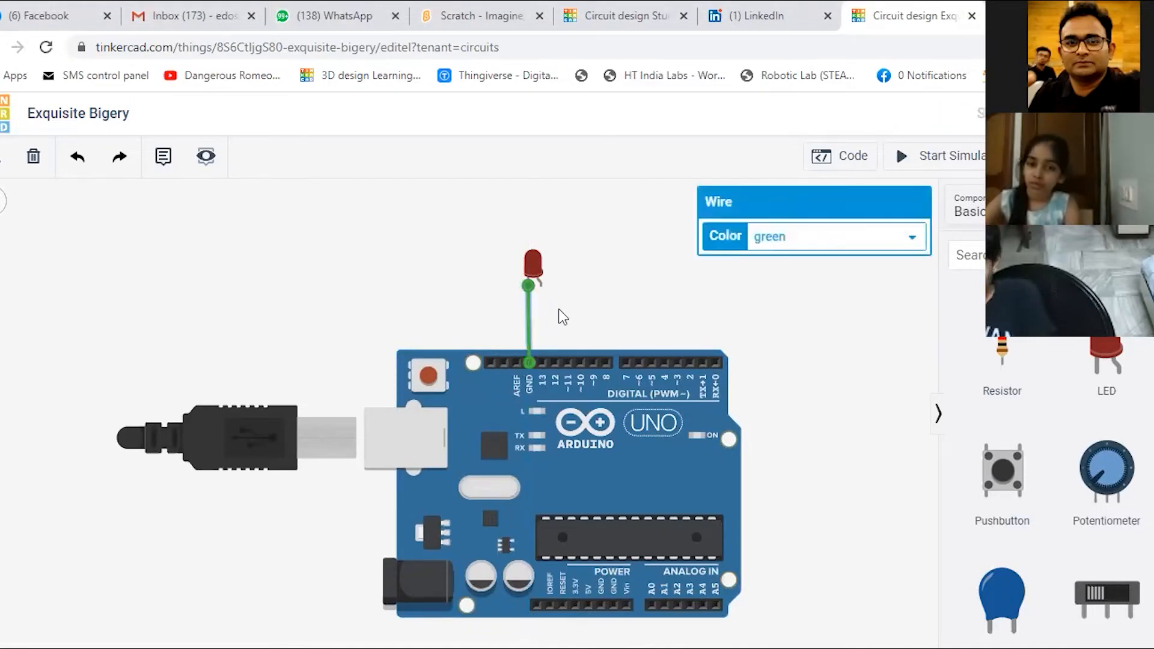
pyautogui.click(563, 316)
pyautogui.click(542, 288)
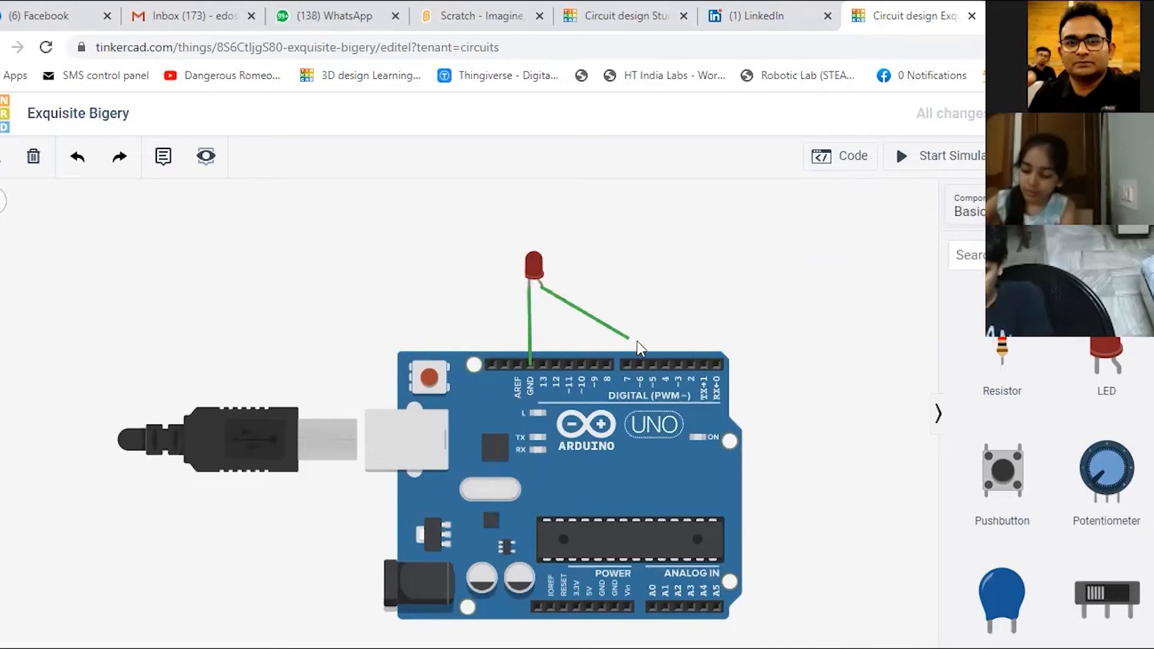
pyautogui.click(593, 362)
pyautogui.click(614, 312)
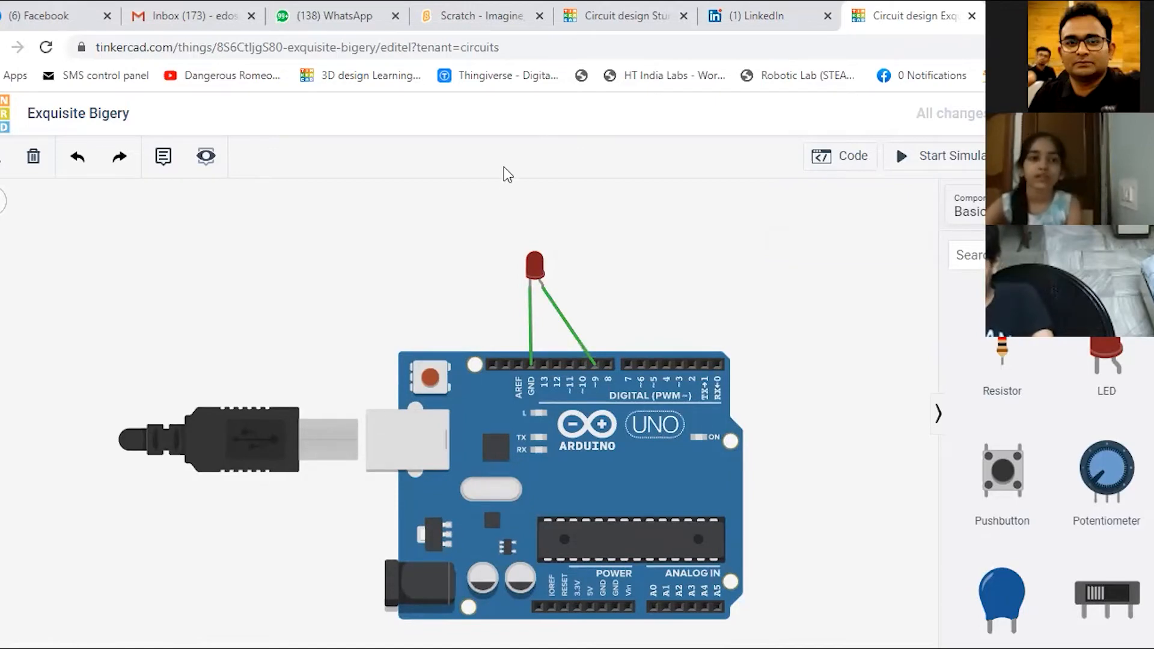
# Replace the default blink blocks in the Arduino's code with a numeric set pin block for pin 9
pyautogui.click(839, 162)
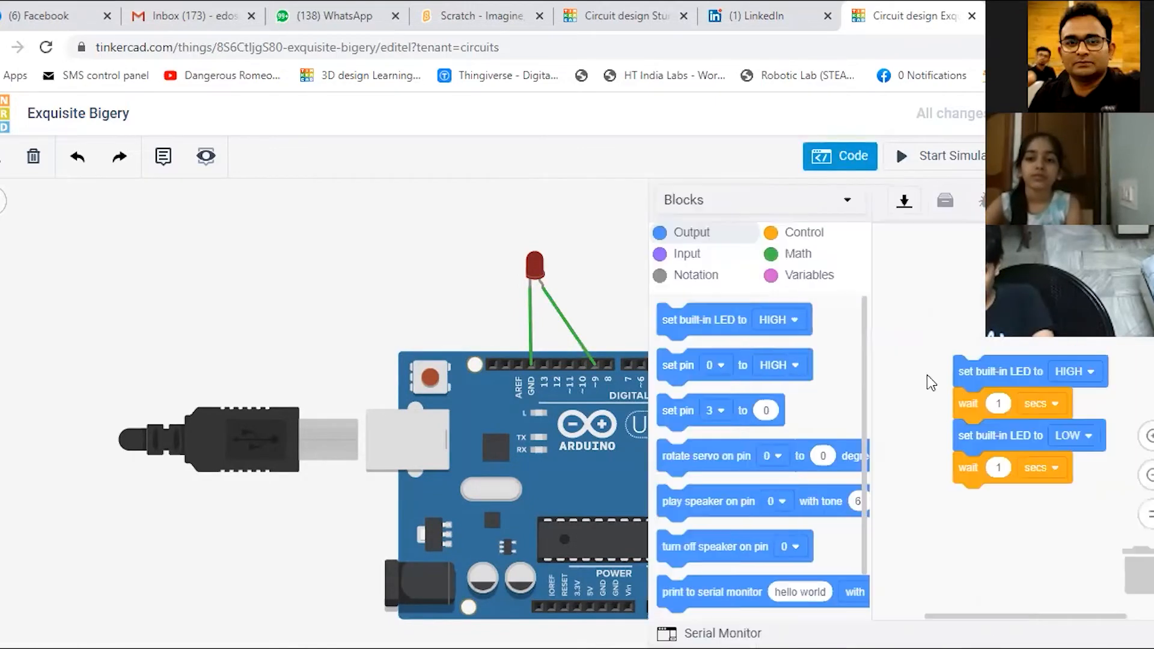
pyautogui.moveTo(962, 369); pyautogui.dragTo(747, 403)
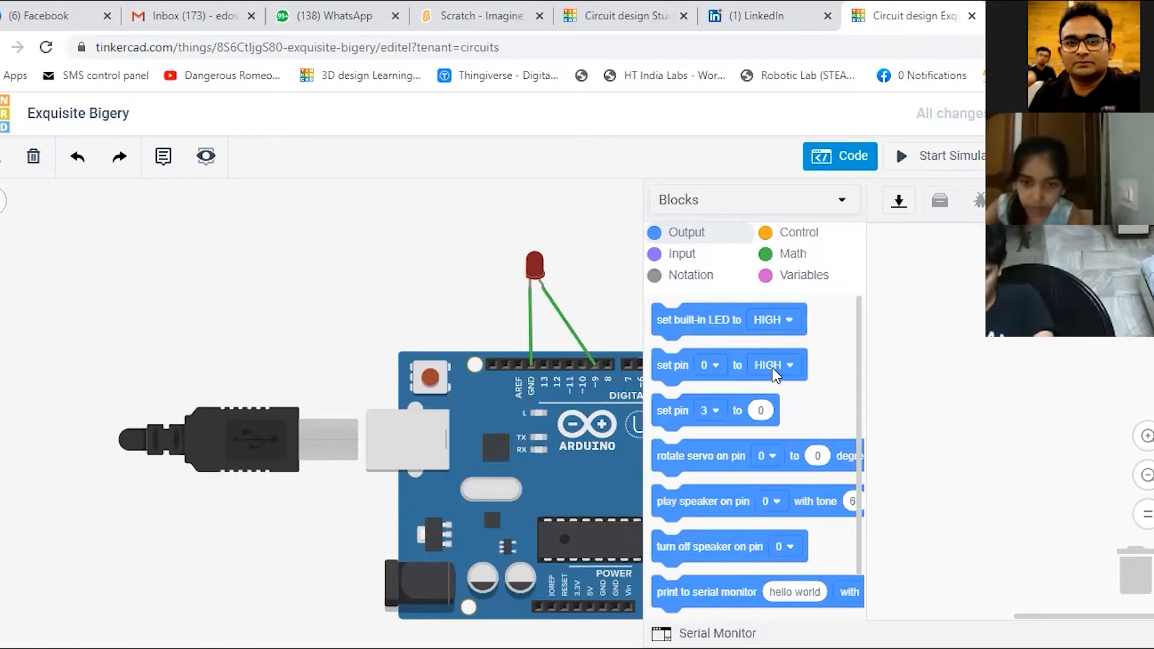
pyautogui.moveTo(666, 415); pyautogui.dragTo(935, 327)
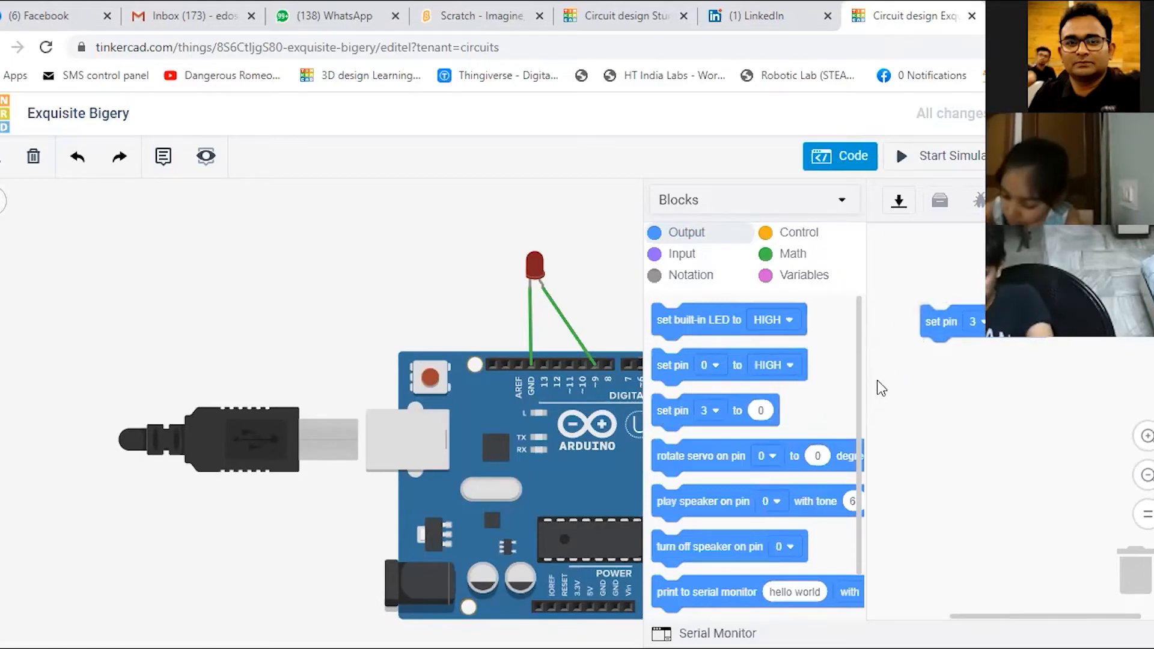
pyautogui.click(976, 321)
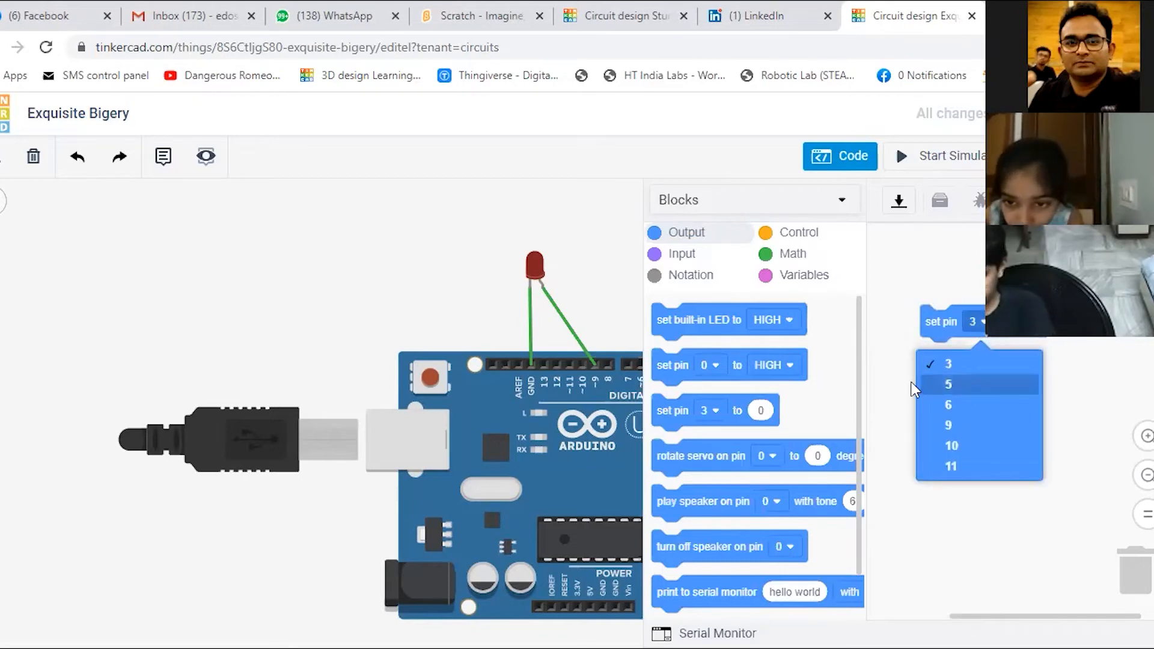
pyautogui.click(966, 421)
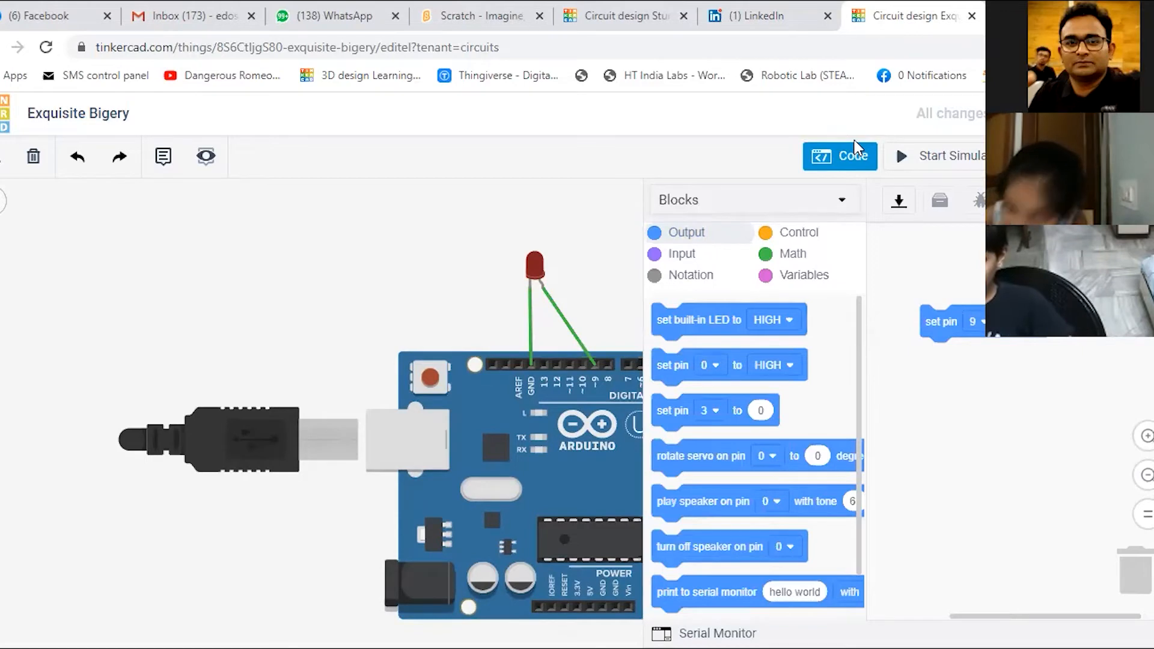
# Draw an arrow to the LED and write an underlined Intensity note above it leading to 3, 5, 6, 9, 10, 11
pyautogui.moveTo(460, 260)
pyautogui.mouseDown()
pyautogui.moveTo(526, 257)
pyautogui.moveTo(515, 265)
pyautogui.mouseUp()
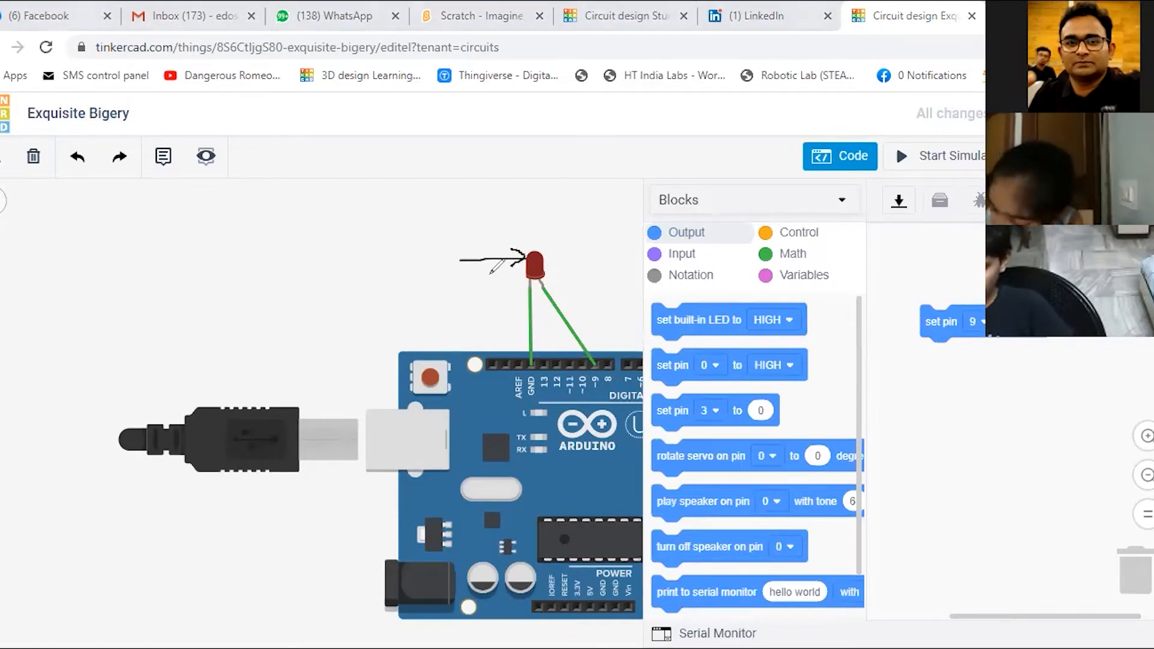
pyautogui.moveTo(263, 188)
pyautogui.mouseDown()
pyautogui.moveTo(358, 191)
pyautogui.moveTo(355, 179)
pyautogui.moveTo(387, 194)
pyautogui.moveTo(344, 222)
pyautogui.moveTo(390, 214)
pyautogui.moveTo(445, 175)
pyautogui.moveTo(459, 191)
pyautogui.moveTo(478, 160)
pyautogui.moveTo(497, 179)
pyautogui.moveTo(484, 154)
pyautogui.moveTo(554, 159)
pyautogui.moveTo(568, 173)
pyautogui.mouseUp()
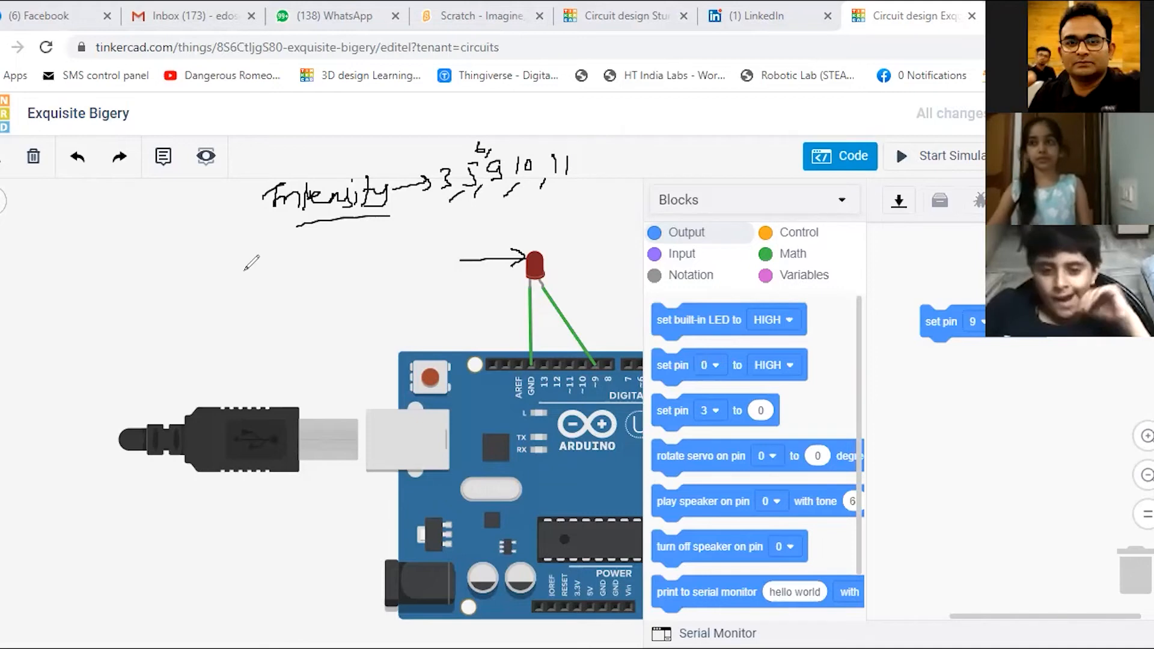
# Annotate the workspace with 0 linked to 0V and 255 linked to 5V, underline 5V on the Arduino, and circle 255
pyautogui.moveTo(236, 263); pyautogui.dragTo(234, 258)
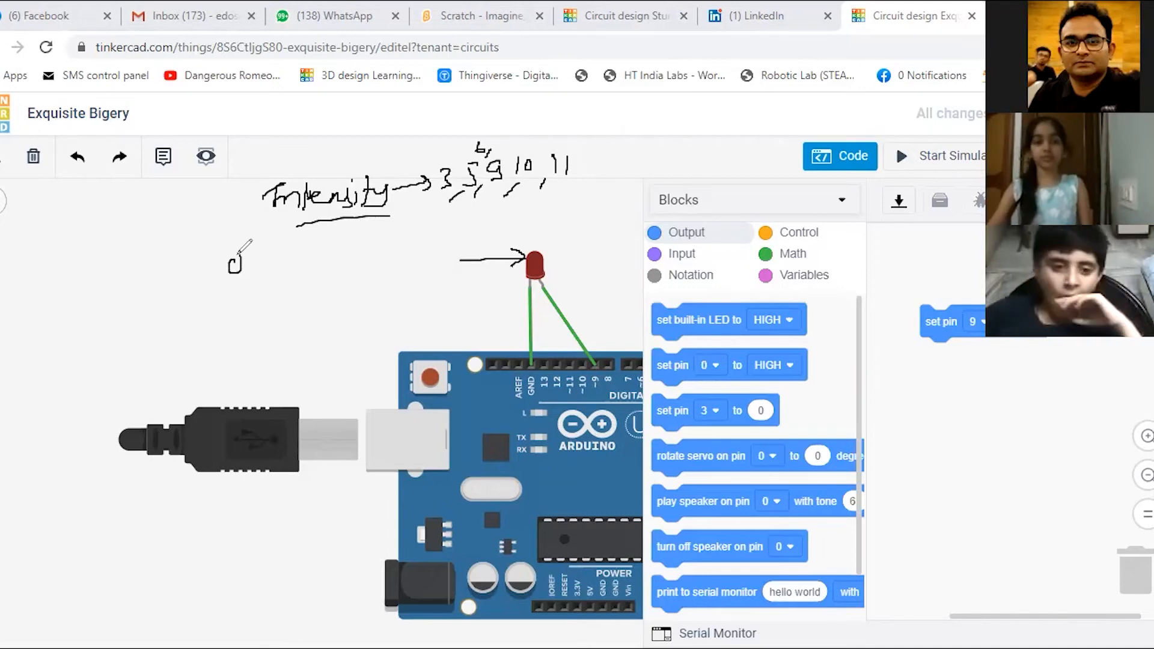
pyautogui.moveTo(347, 245)
pyautogui.mouseDown()
pyautogui.moveTo(369, 257)
pyautogui.moveTo(416, 238)
pyautogui.mouseUp()
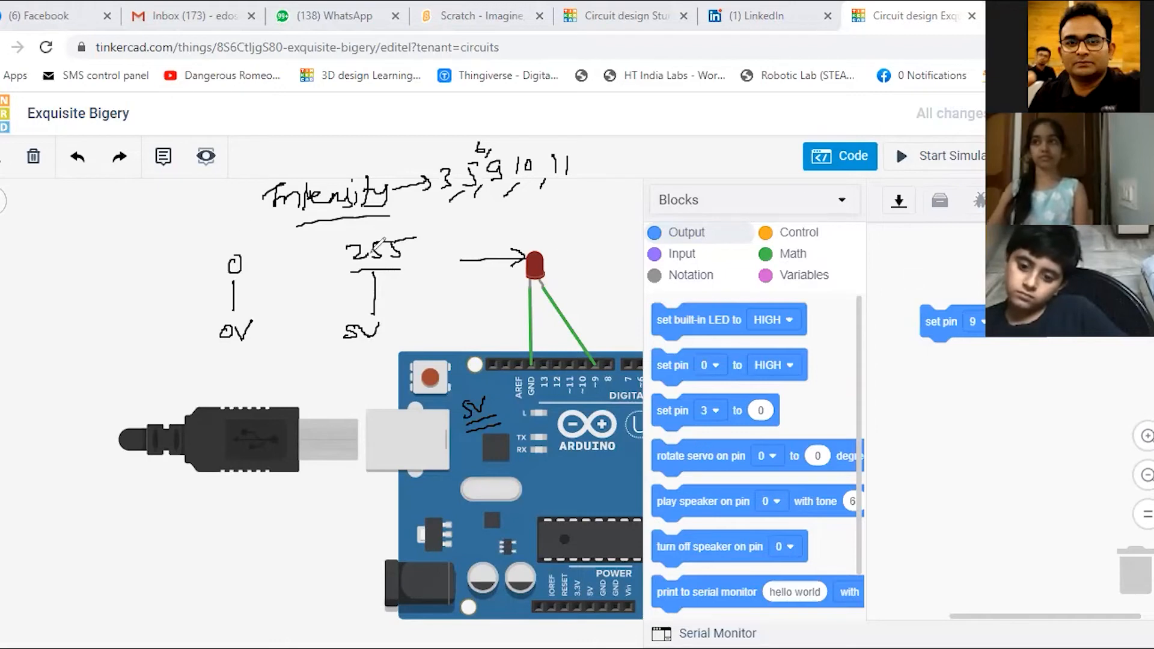
pyautogui.moveTo(381, 228); pyautogui.dragTo(413, 257)
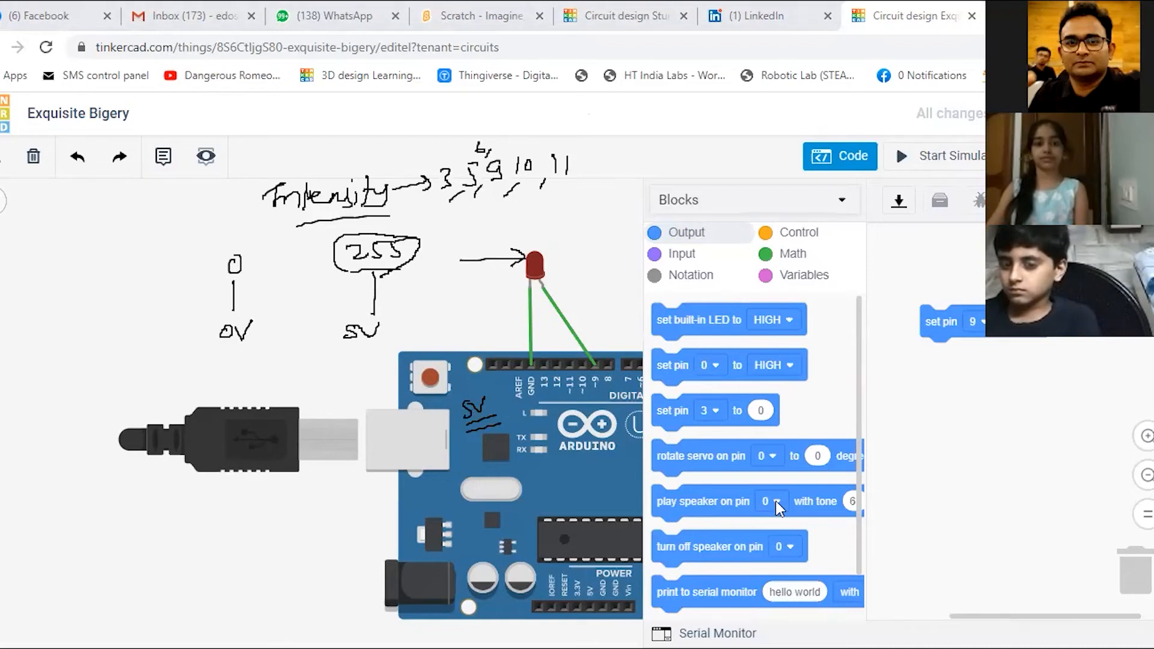
# Add a 1-second wait below the first set pin block, followed by a block setting pin 9 to 100
pyautogui.moveTo(667, 409); pyautogui.dragTo(956, 393)
pyautogui.click(792, 238)
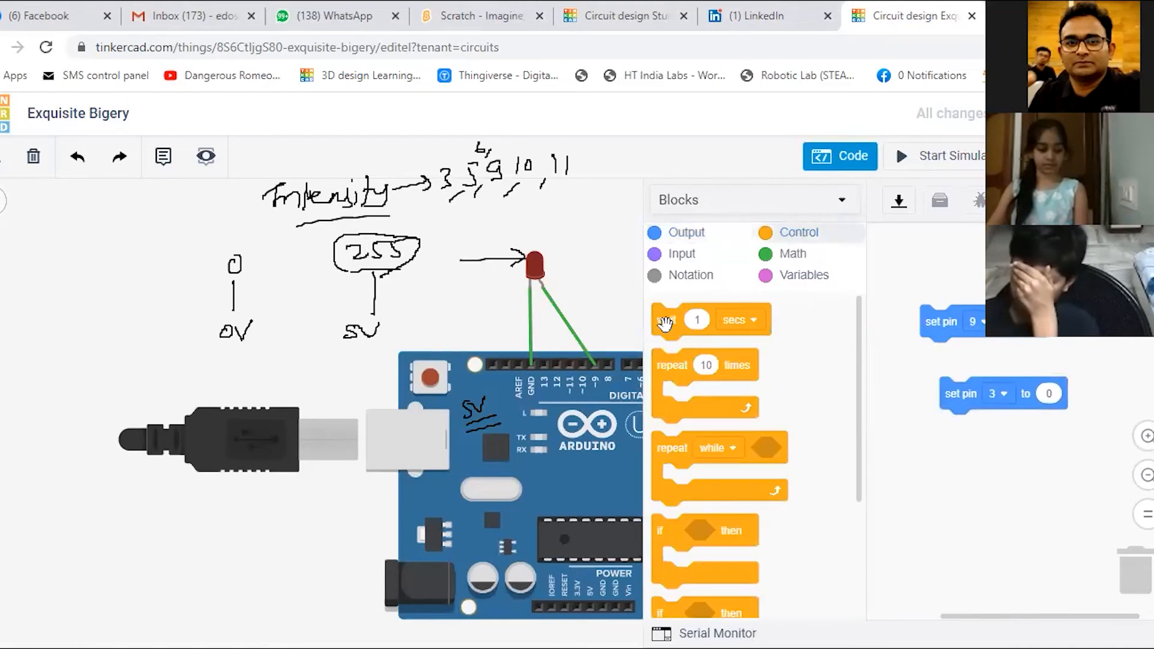
pyautogui.moveTo(663, 324); pyautogui.dragTo(932, 358)
pyautogui.moveTo(994, 399); pyautogui.dragTo(974, 391)
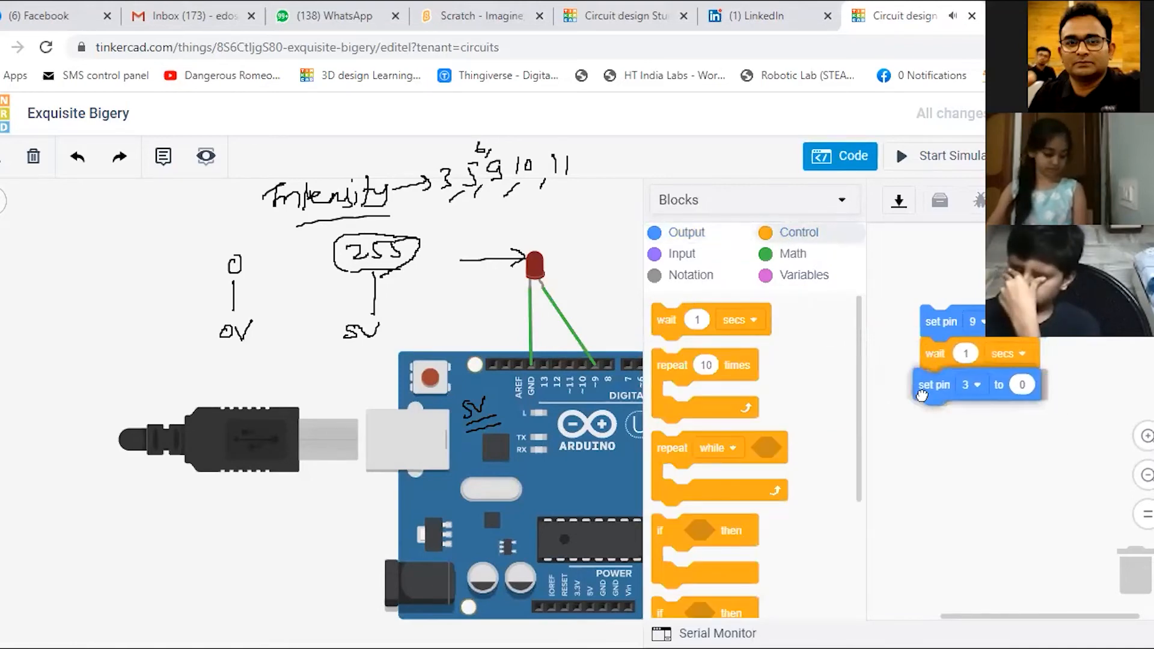
pyautogui.click(974, 389)
pyautogui.click(957, 482)
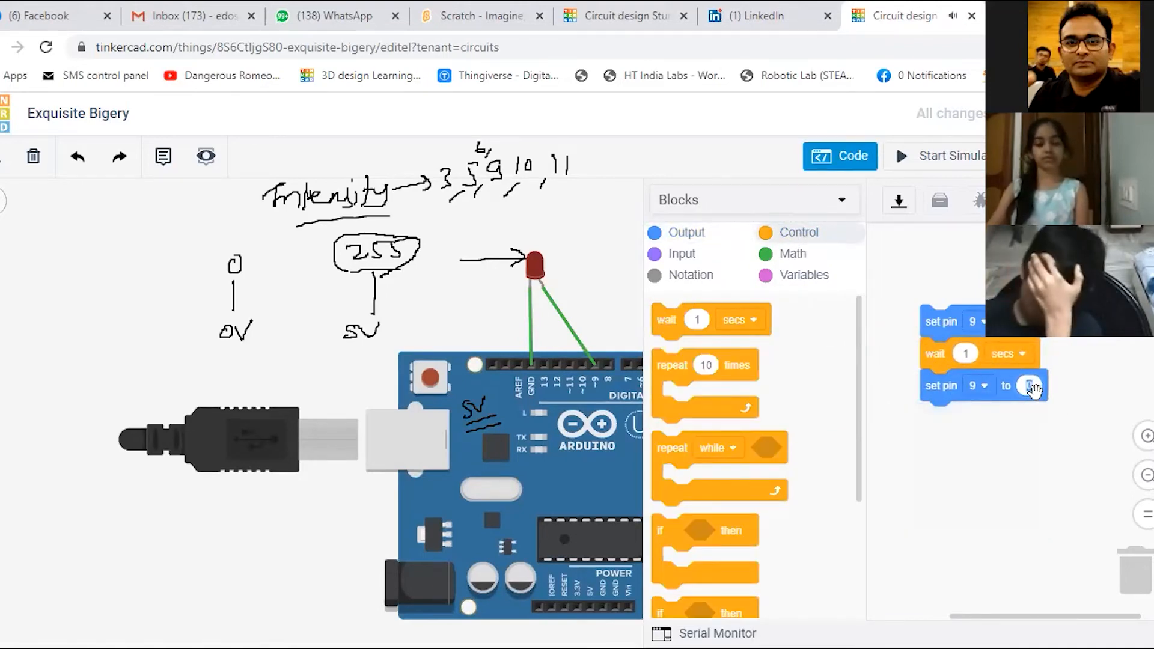
pyautogui.click(1032, 395)
pyautogui.write('100')
# Extend the stack with a 1-second wait and a block setting pin 9 to 200
pyautogui.moveTo(689, 303); pyautogui.dragTo(957, 404)
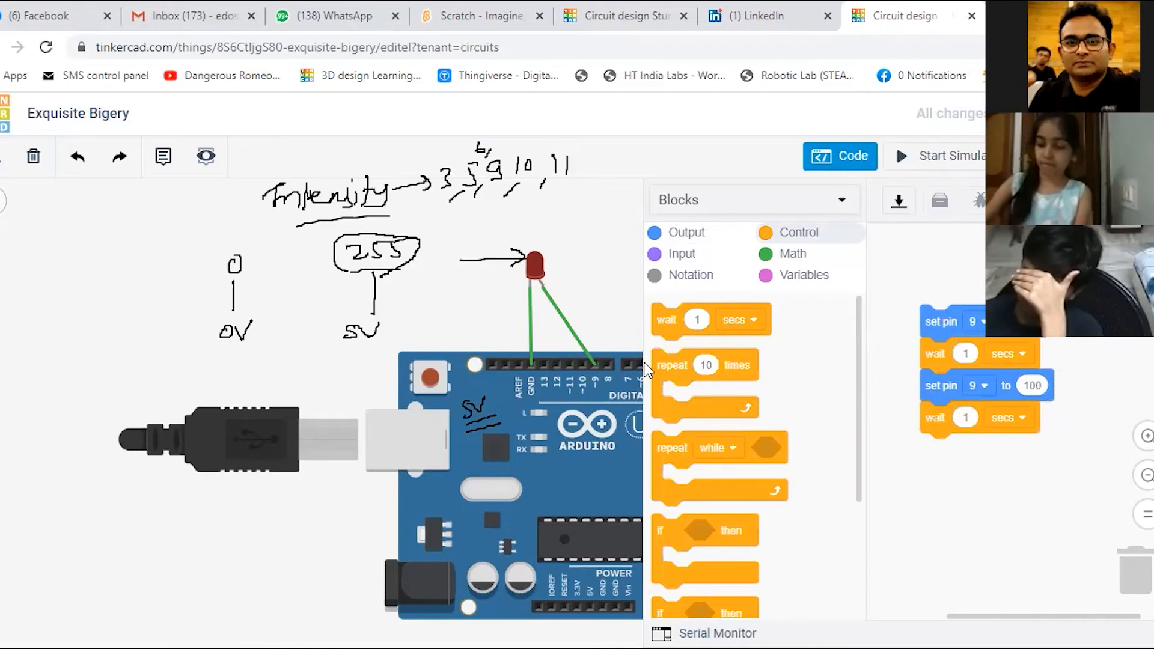
pyautogui.click(684, 234)
pyautogui.moveTo(665, 411); pyautogui.dragTo(929, 460)
pyautogui.click(976, 449)
pyautogui.click(959, 550)
pyautogui.click(1032, 449)
pyautogui.write('20')
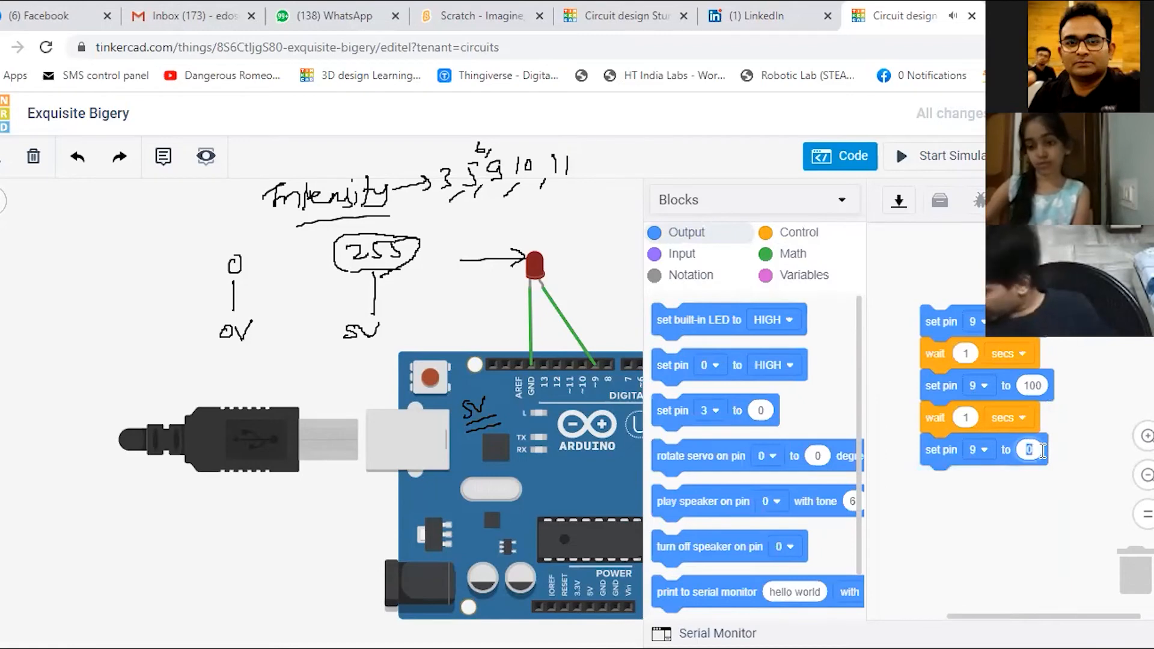
pyautogui.write('0')
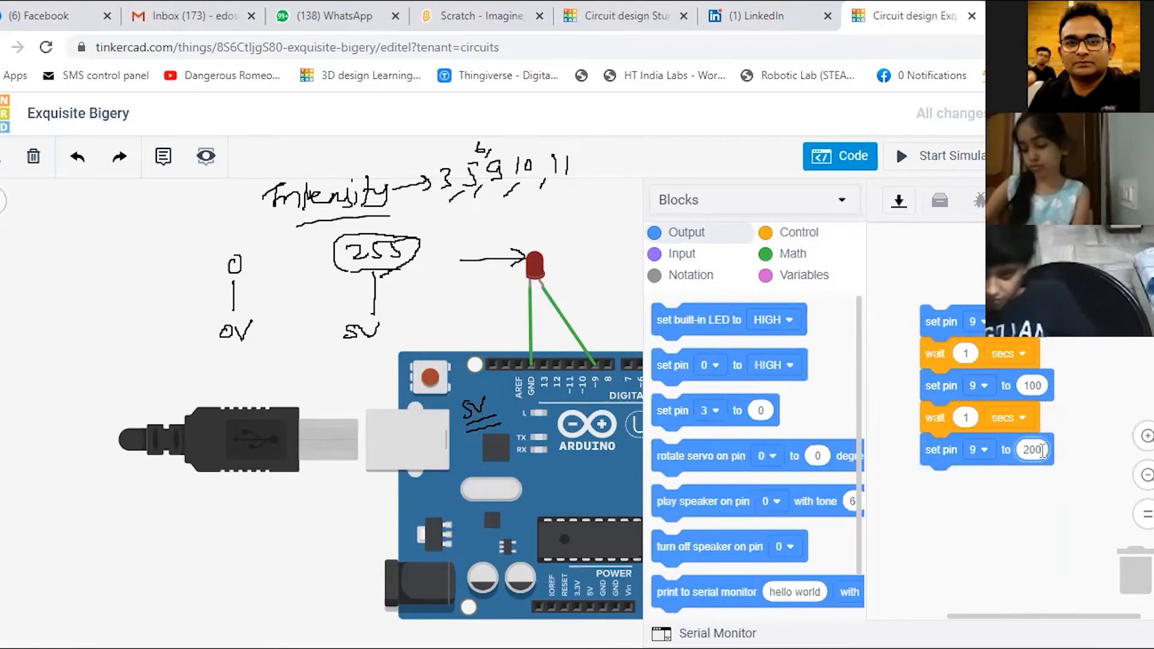
# Append another 1-second wait and a block setting pin 9 to 255
pyautogui.click(788, 233)
pyautogui.moveTo(671, 328); pyautogui.dragTo(943, 490)
pyautogui.click(679, 257)
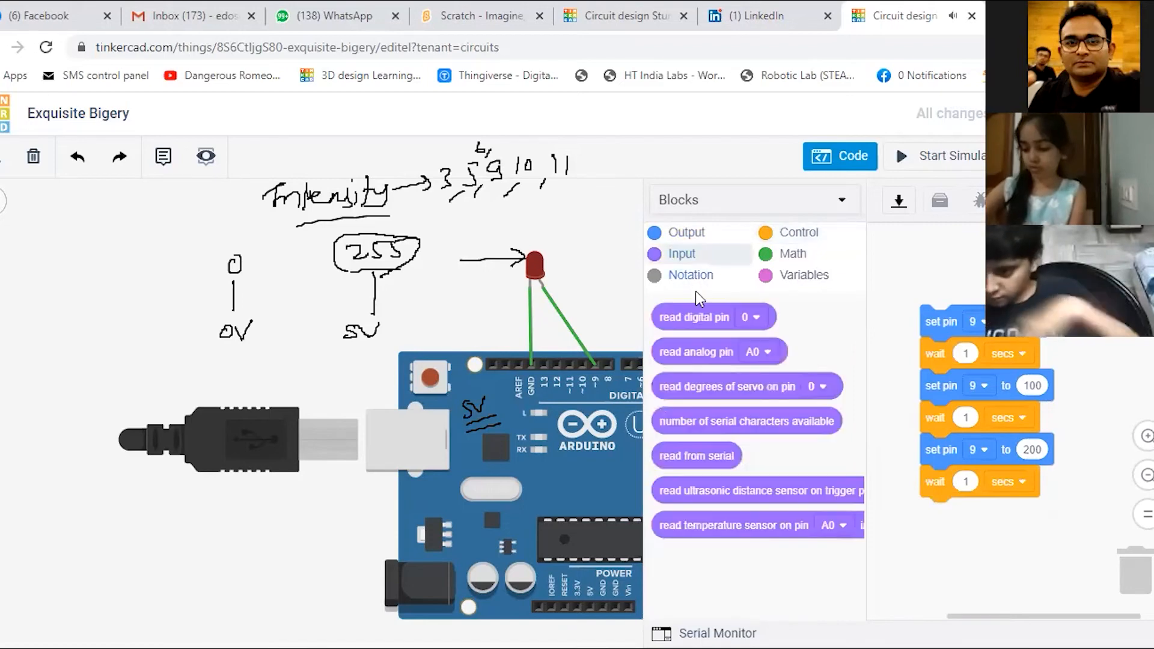
pyautogui.click(669, 235)
pyautogui.moveTo(669, 417); pyautogui.dragTo(939, 517)
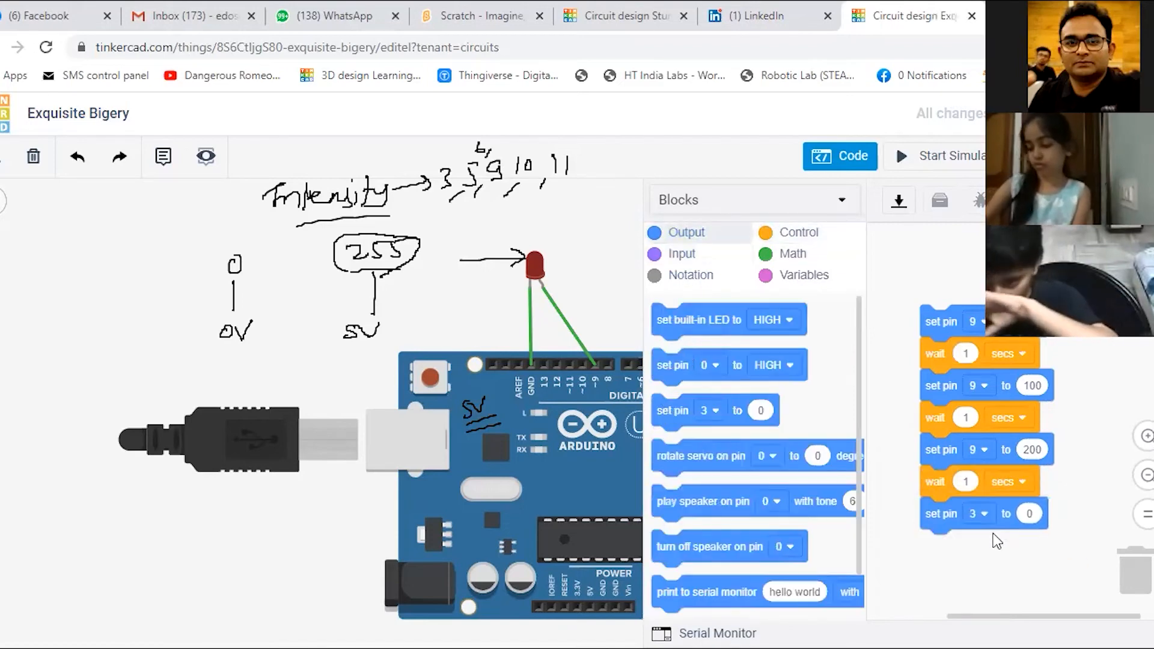
pyautogui.click(986, 514)
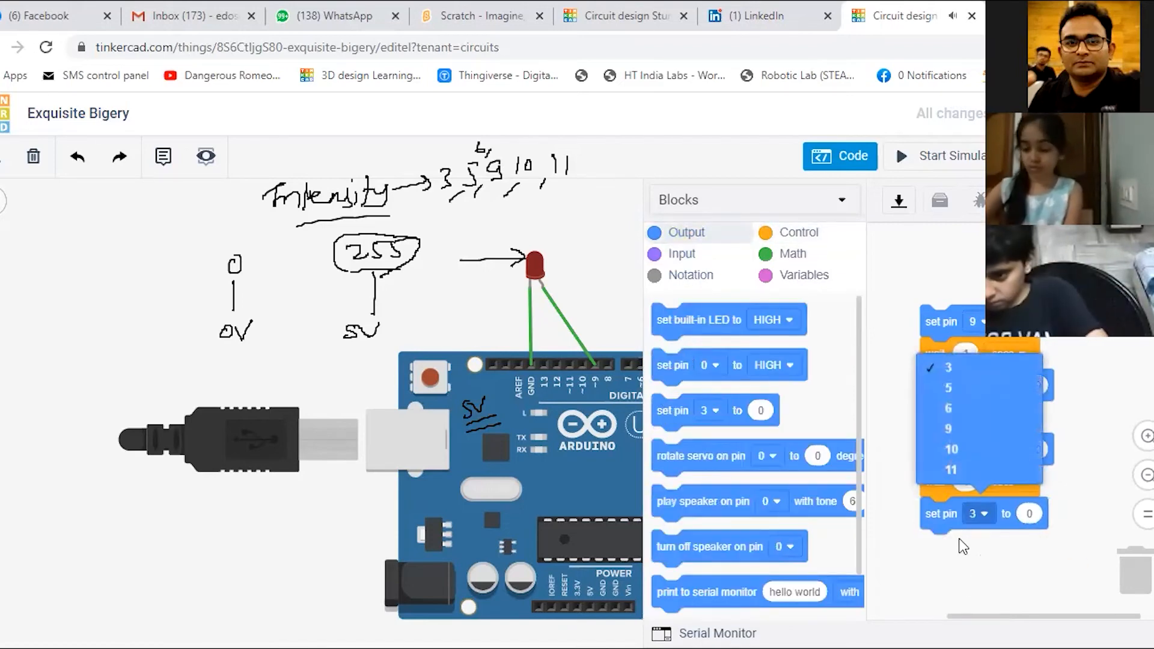
pyautogui.click(957, 445)
pyautogui.click(1032, 517)
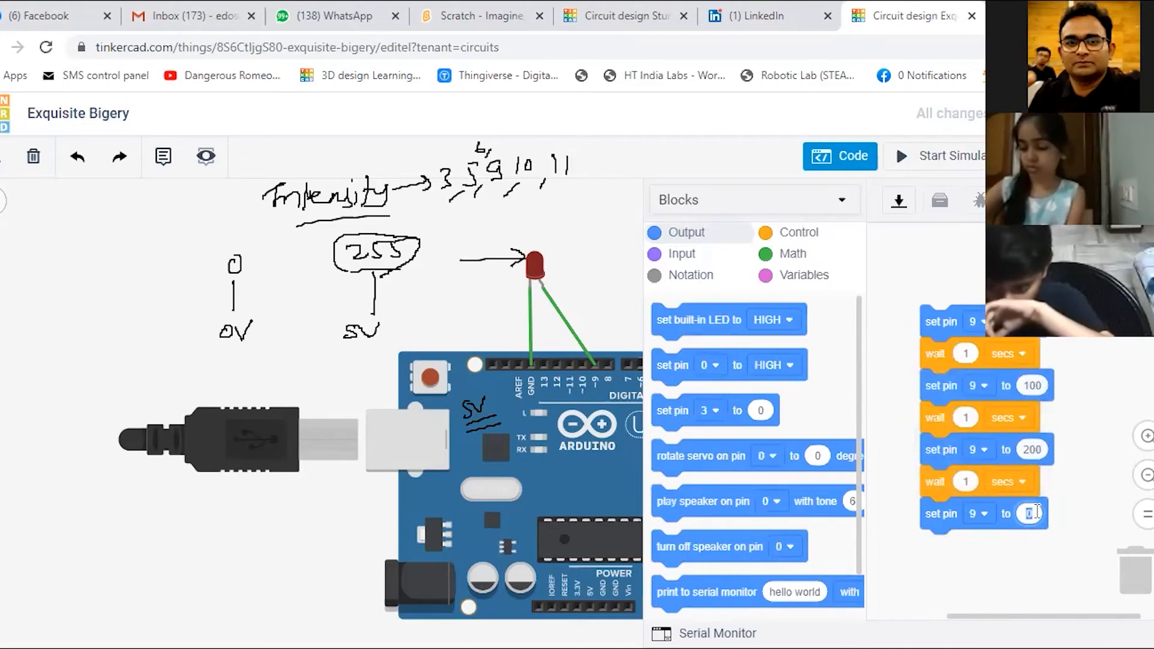
pyautogui.write('255')
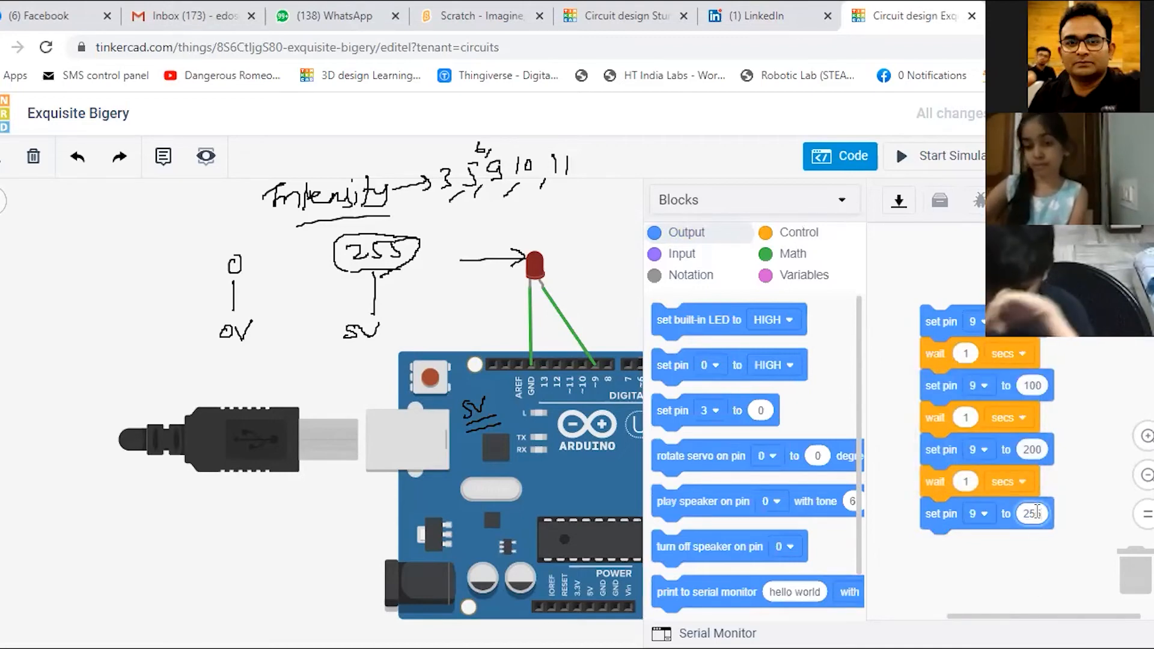
# Move the block stack higher in the code workspace and finish it with a 1-second wait
pyautogui.moveTo(929, 327); pyautogui.dragTo(906, 260)
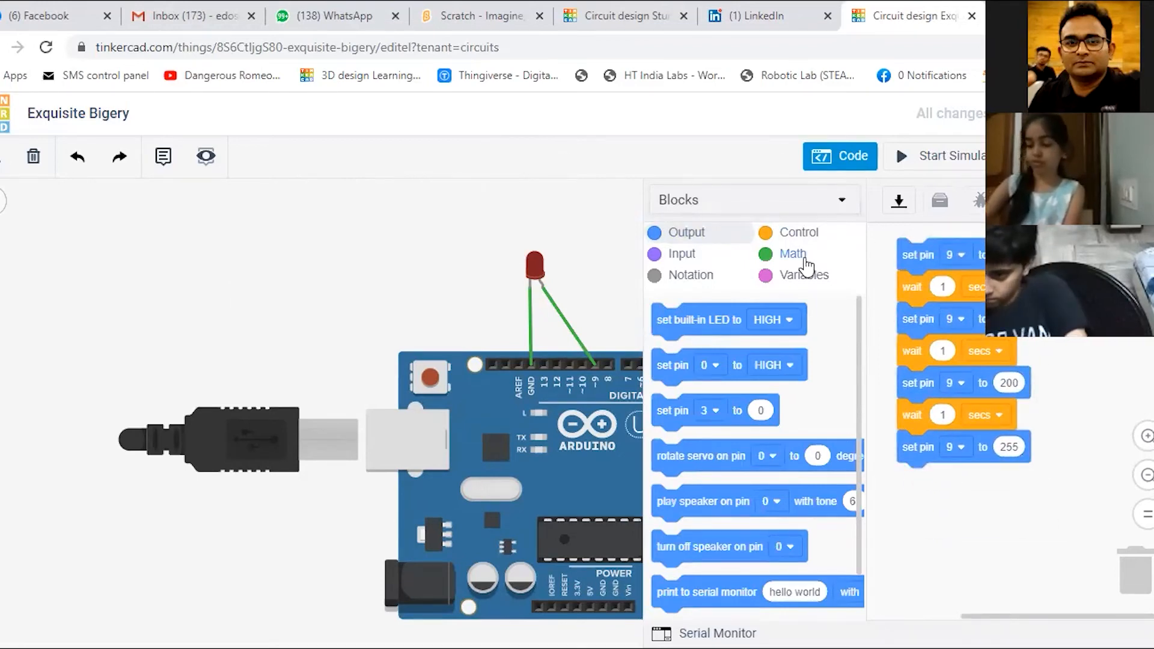
pyautogui.click(782, 233)
pyautogui.moveTo(666, 319); pyautogui.dragTo(917, 486)
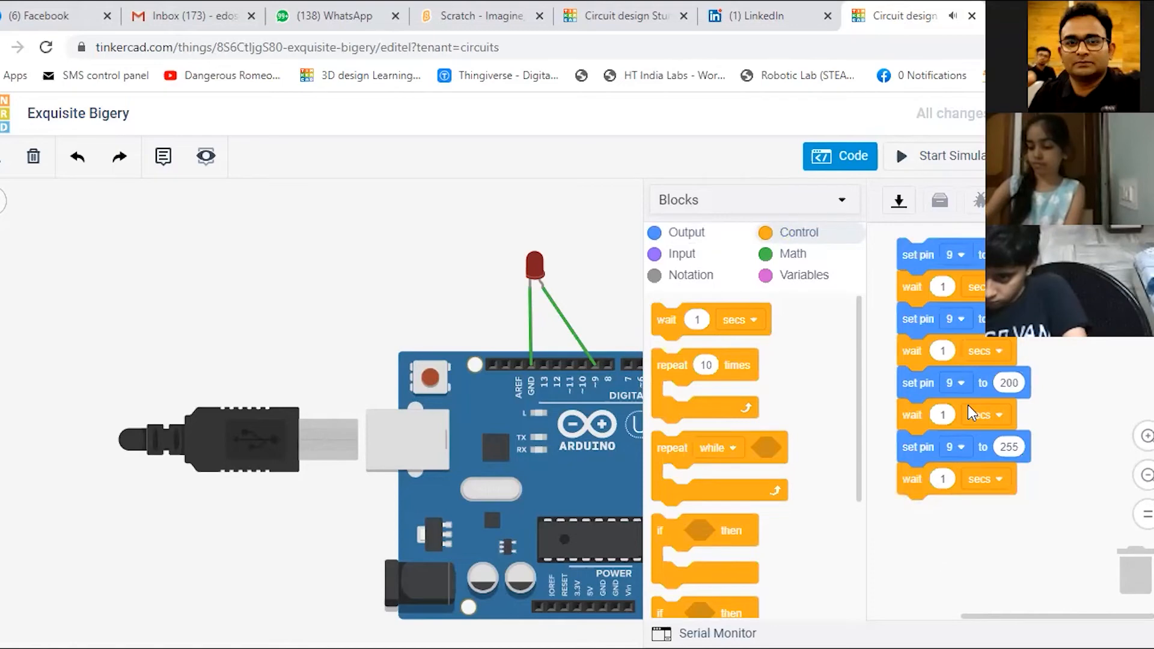
# Duplicate the whole block stack and attach the copy beneath the original's final wait
pyautogui.rightClick(917, 273)
pyautogui.click(945, 283)
pyautogui.moveTo(945, 286); pyautogui.dragTo(909, 499)
pyautogui.scroll(-4, 1087, 435)
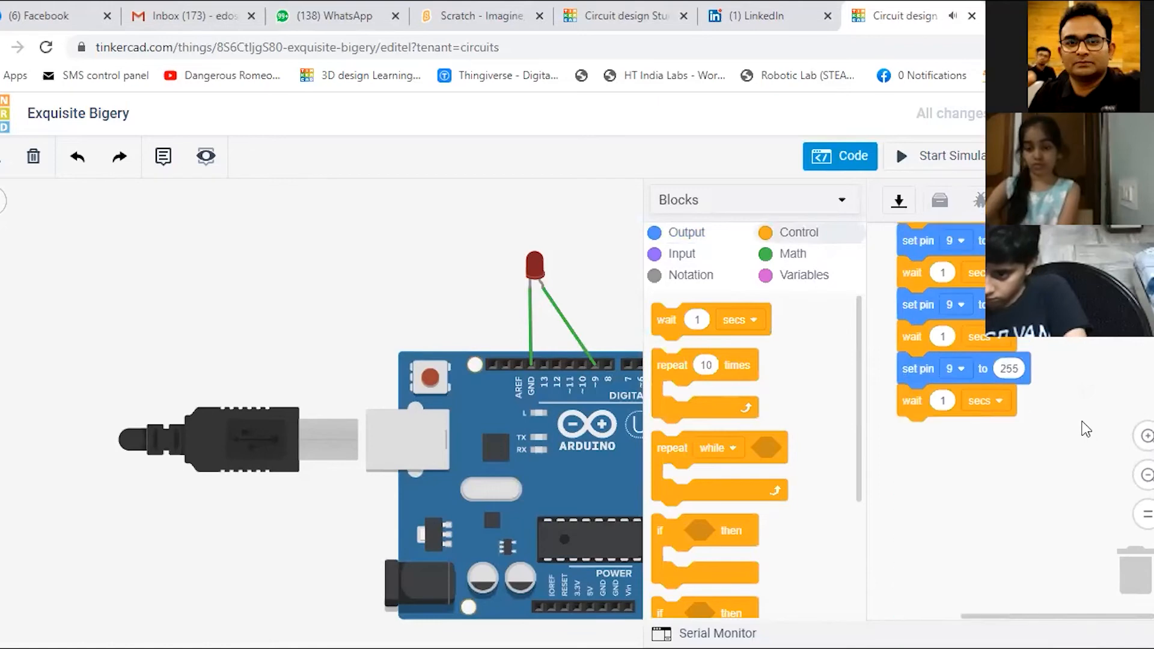
pyautogui.scroll(2, 1084, 427)
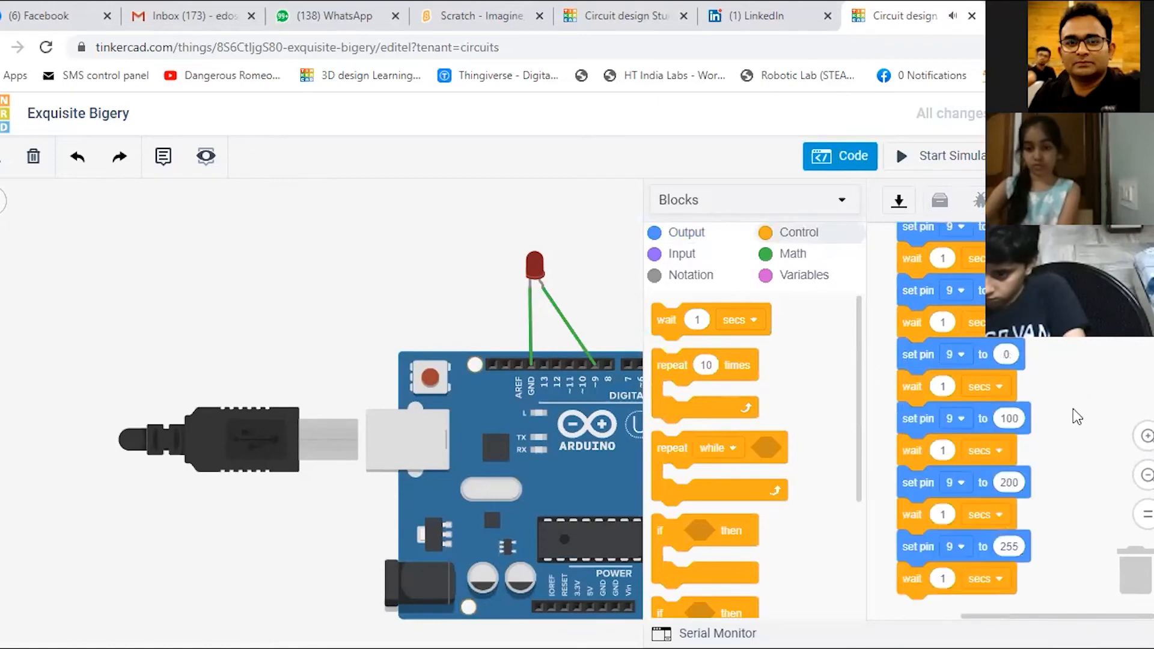
# Set the duplicated pin 9 blocks to the descending values 200, 100, 50 and 0
pyautogui.click(1006, 355)
pyautogui.write('200')
pyautogui.click(1009, 419)
pyautogui.write('100')
pyautogui.click(1009, 484)
pyautogui.write('50')
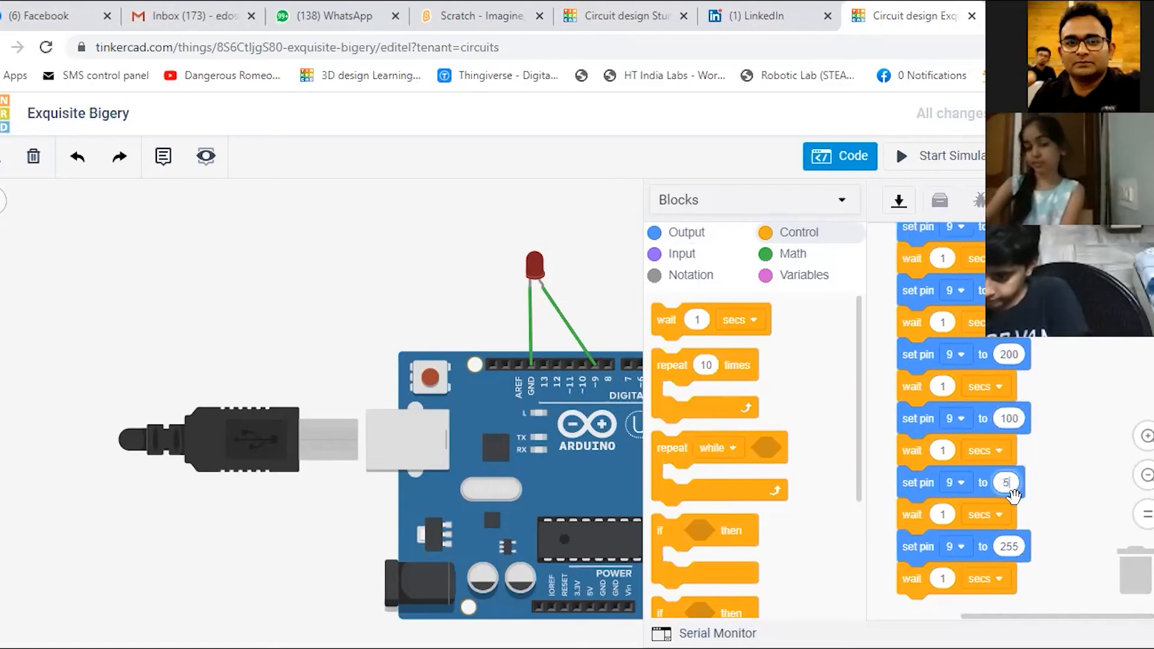
pyautogui.click(1005, 549)
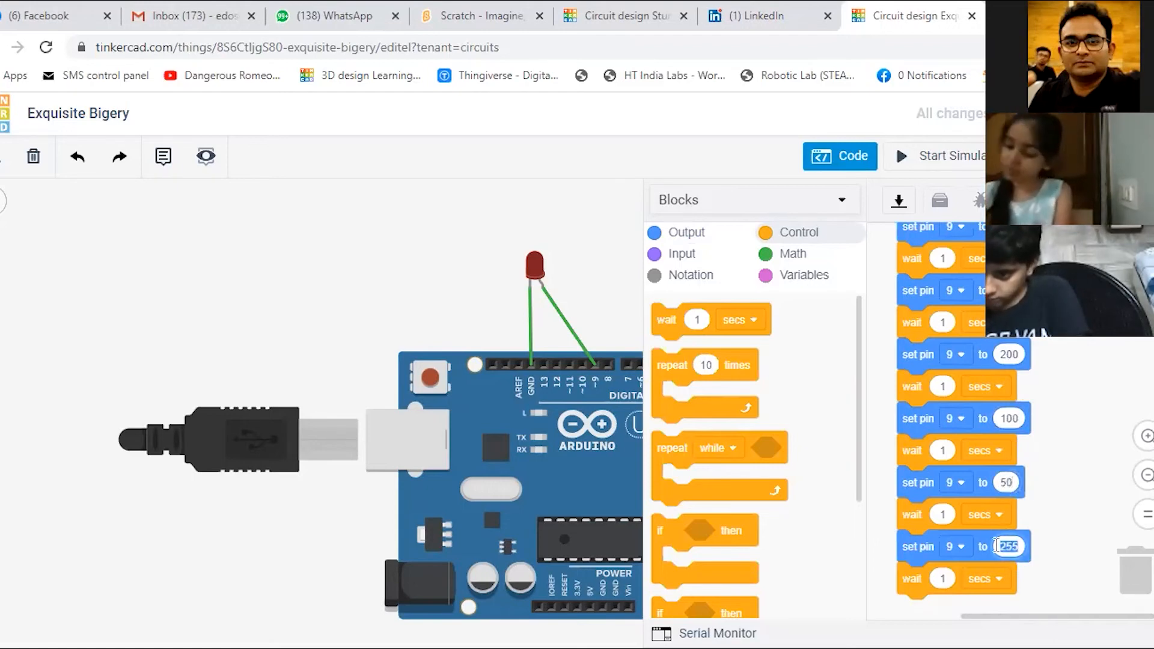
pyautogui.write('0')
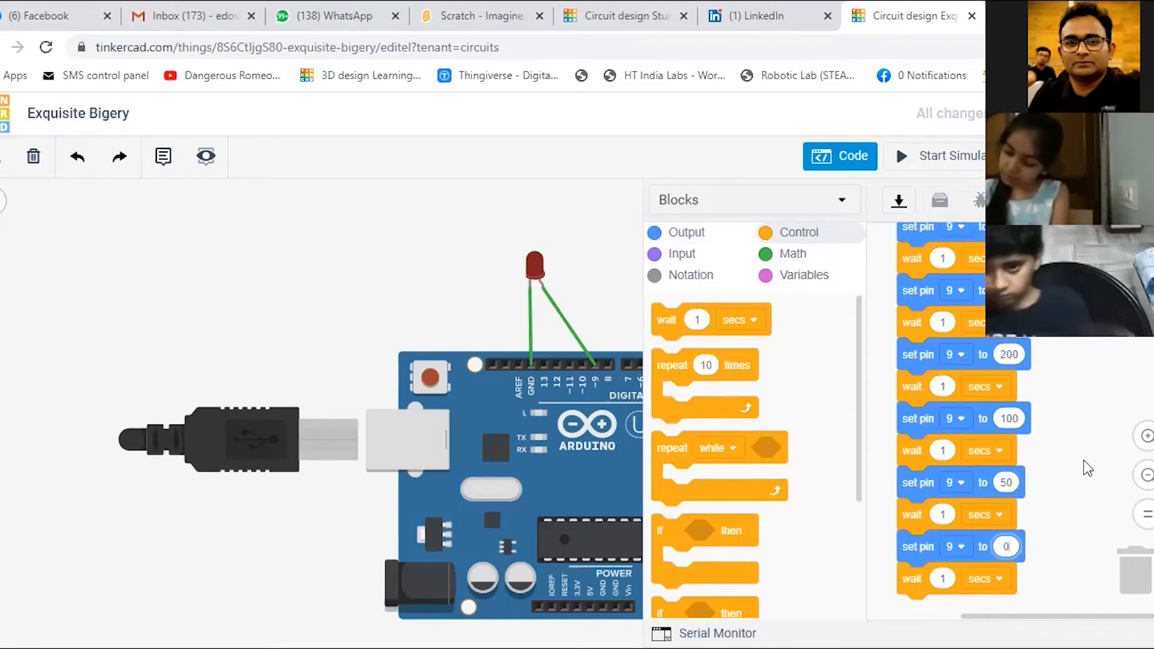
# Review the block sequence, hide the code, and run the simulation to watch the LED's brightness before stopping it
pyautogui.scroll(3, 1079, 365)
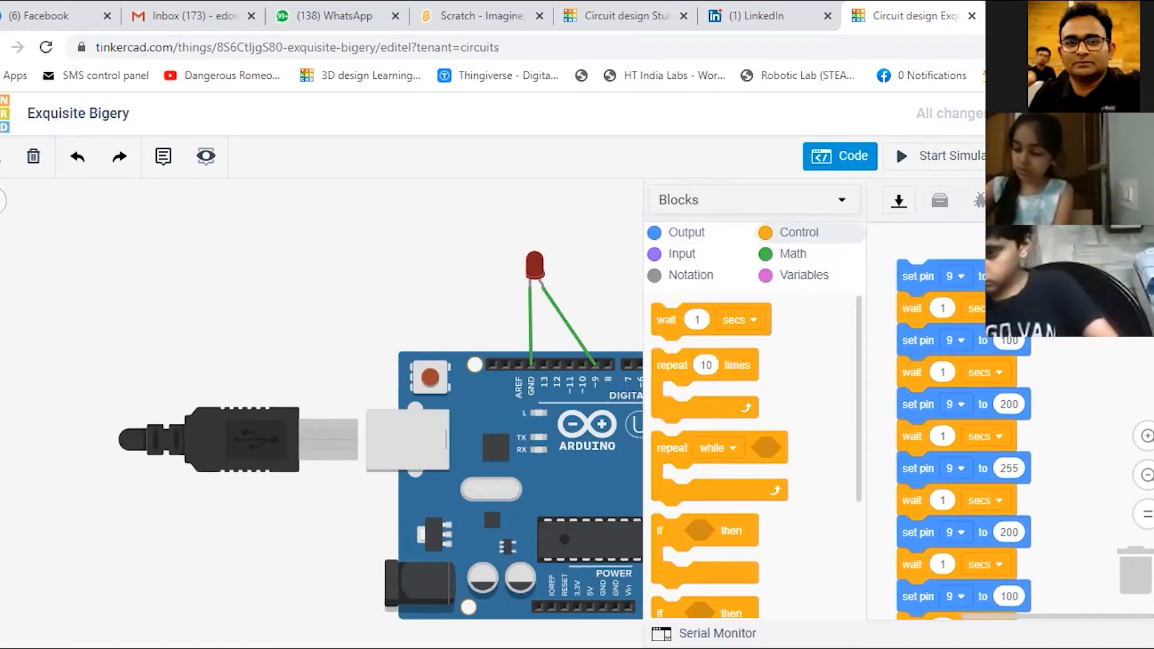
pyautogui.scroll(-2, 1044, 372)
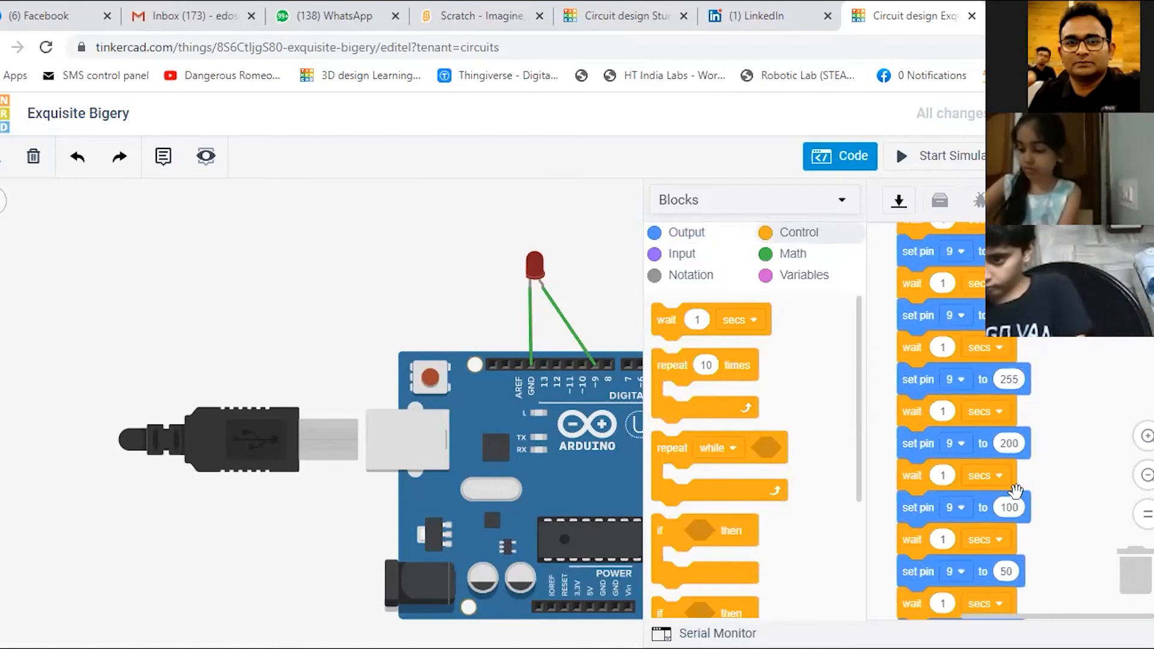
pyautogui.scroll(5, 1000, 547)
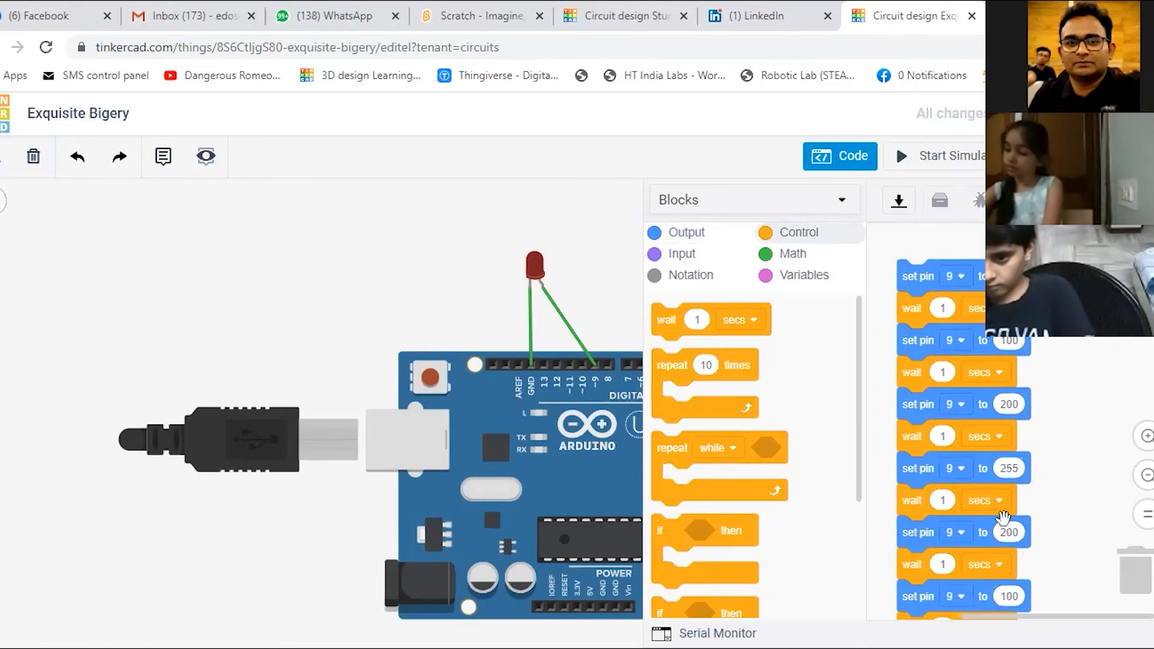
pyautogui.scroll(-1, 1004, 529)
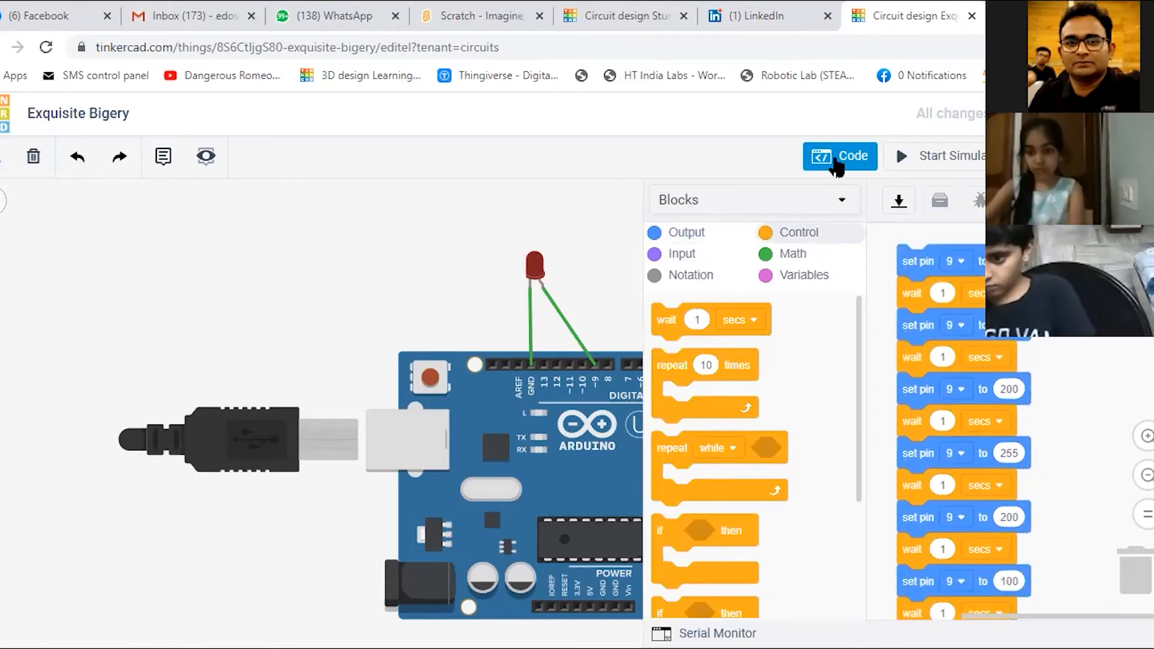
pyautogui.click(854, 165)
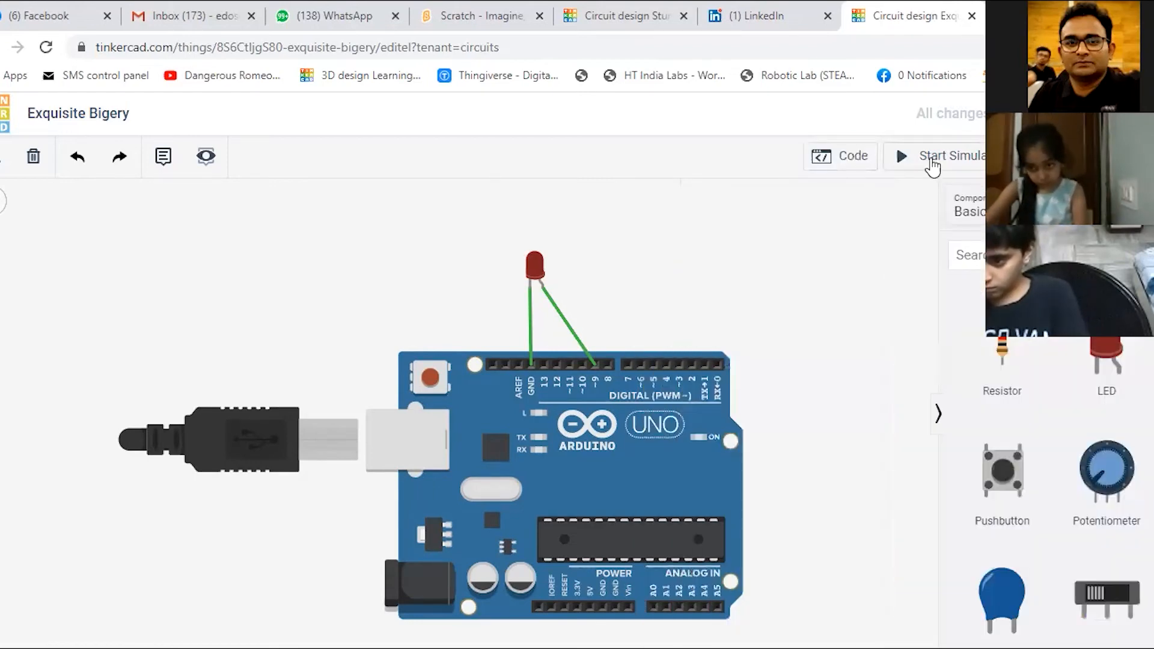
pyautogui.click(933, 164)
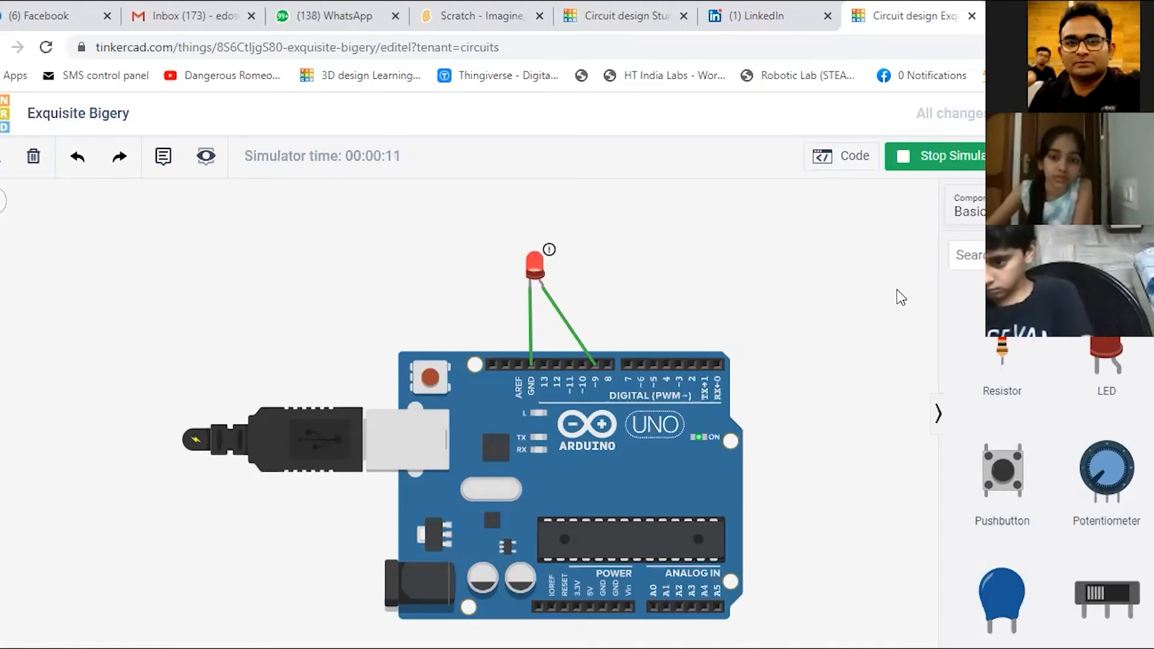
pyautogui.click(917, 158)
# Reopen the code and set the first two wait blocks to 2 seconds each
pyautogui.click(844, 169)
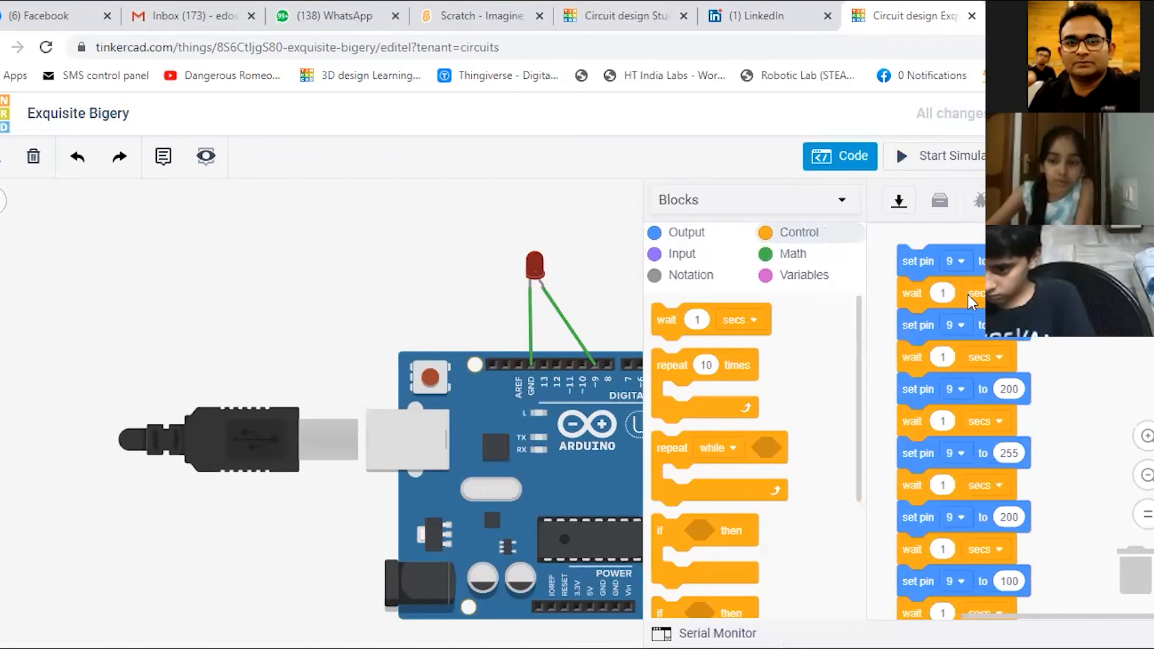
pyautogui.click(945, 298)
pyautogui.write('2')
pyautogui.click(945, 361)
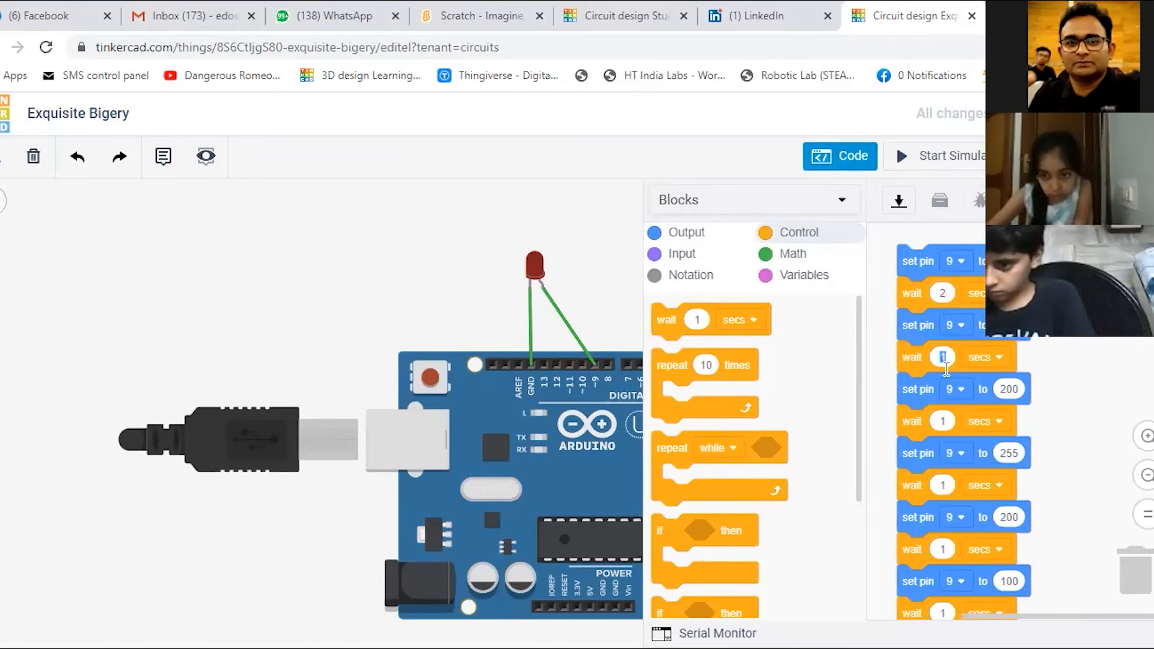
pyautogui.write('1')
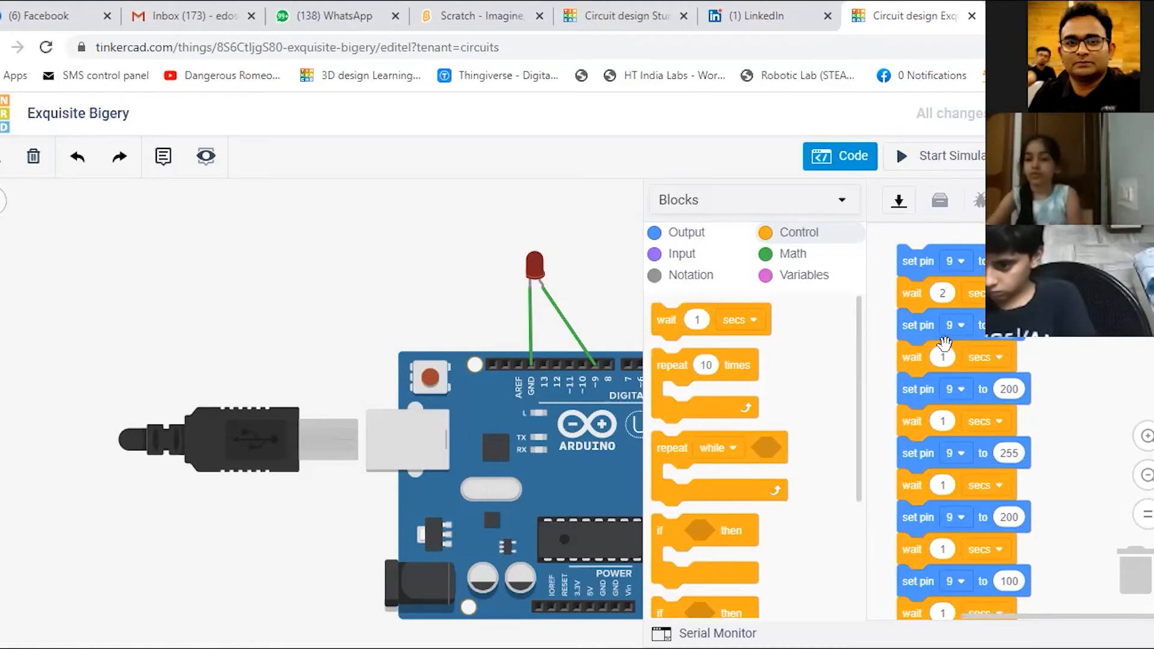
pyautogui.write('2')
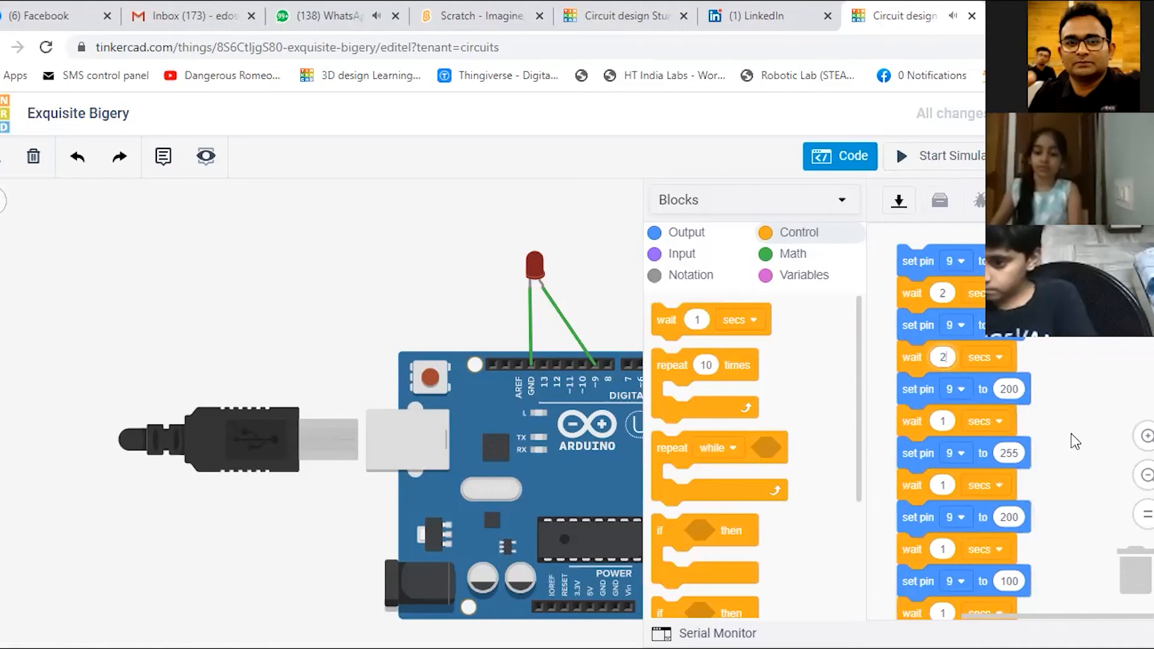
# Start the simulation again and hide the code to observe the LED's changing brightness
pyautogui.click(970, 158)
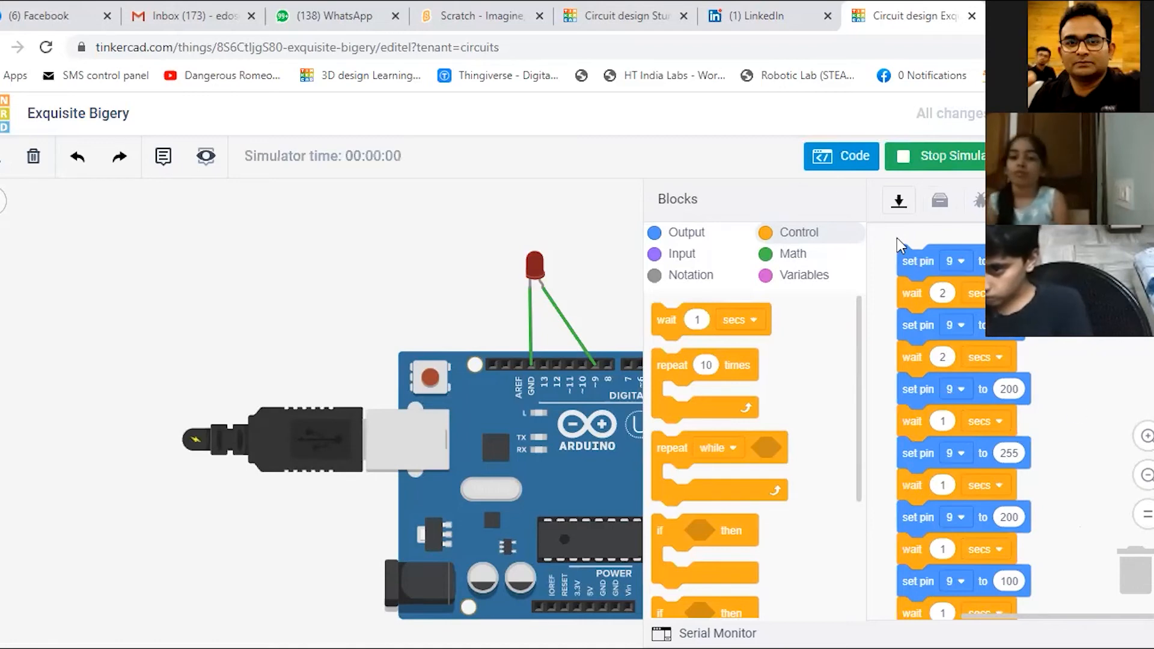
pyautogui.click(841, 156)
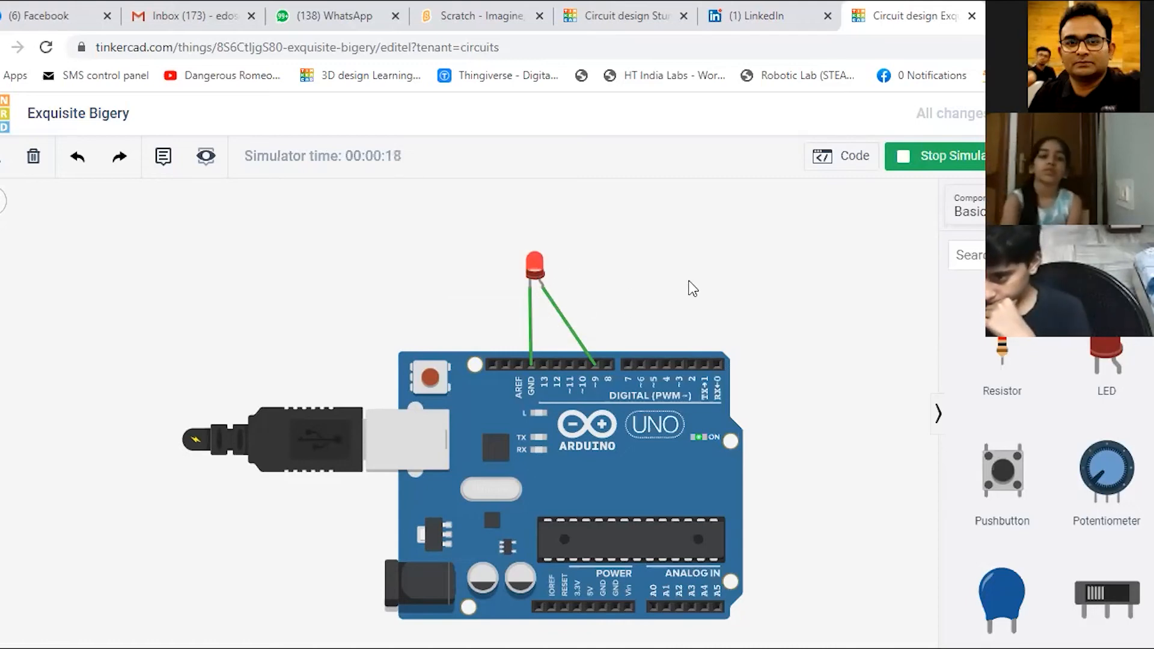
# Find the DC Motor in the basic components and place it above the Arduino board, beside the LED
pyautogui.scroll(-5, 1046, 457)
pyautogui.scroll(-10, 1052, 481)
pyautogui.scroll(10, 1055, 481)
pyautogui.scroll(3, 1055, 481)
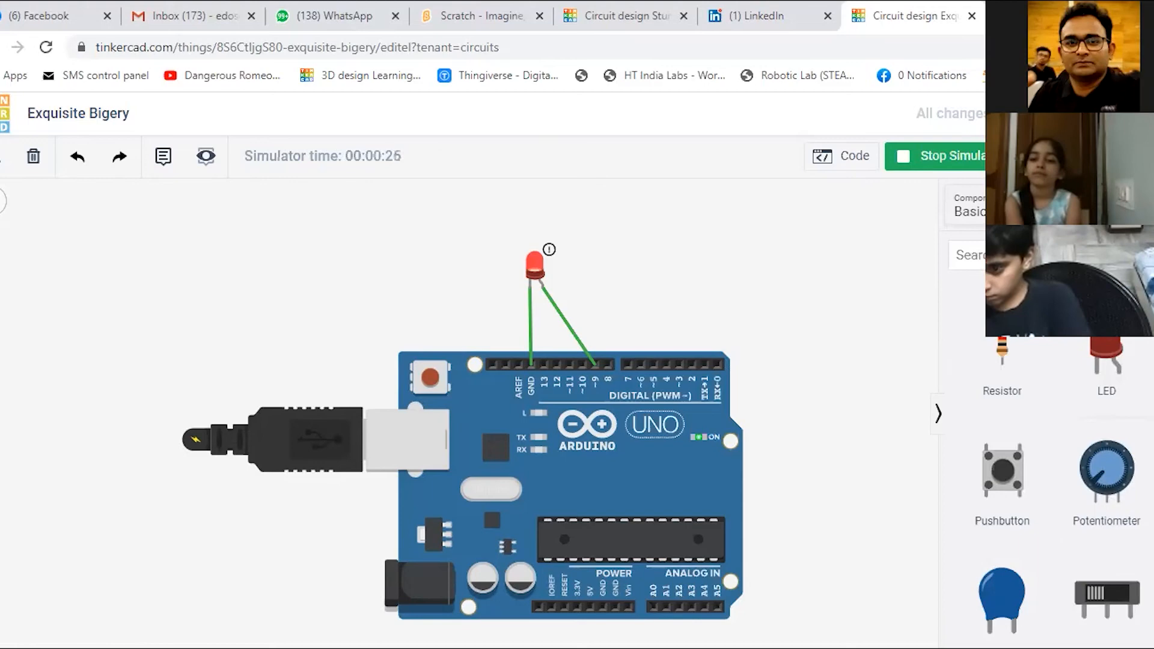
pyautogui.scroll(-5, 1033, 481)
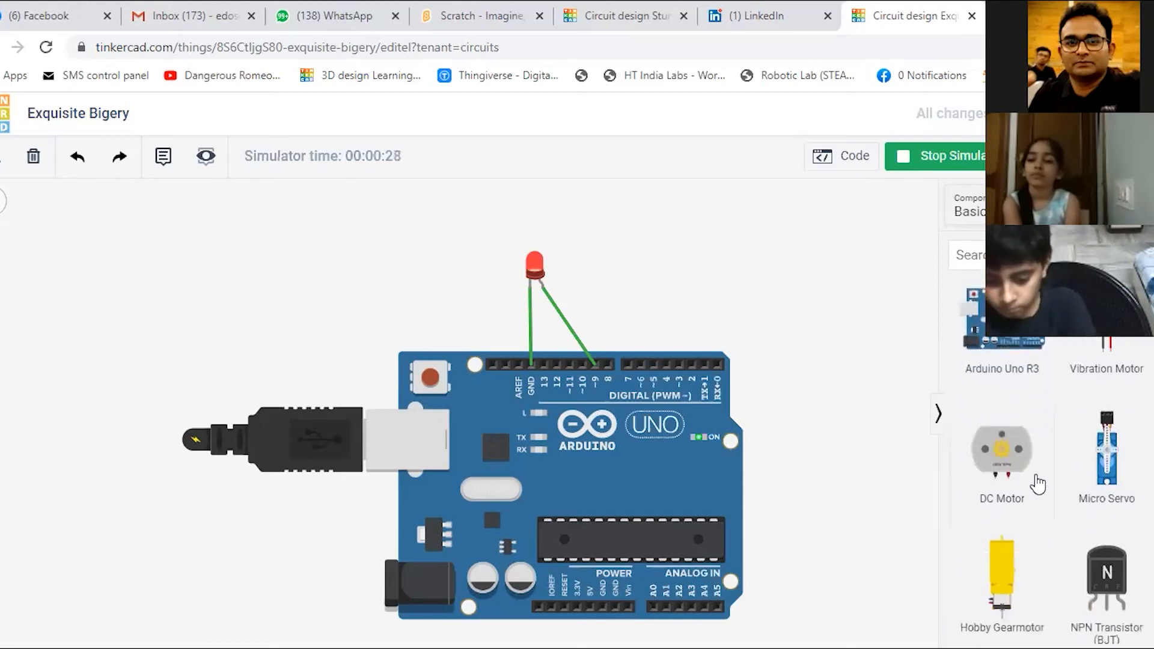
pyautogui.moveTo(663, 267); pyautogui.dragTo(656, 251)
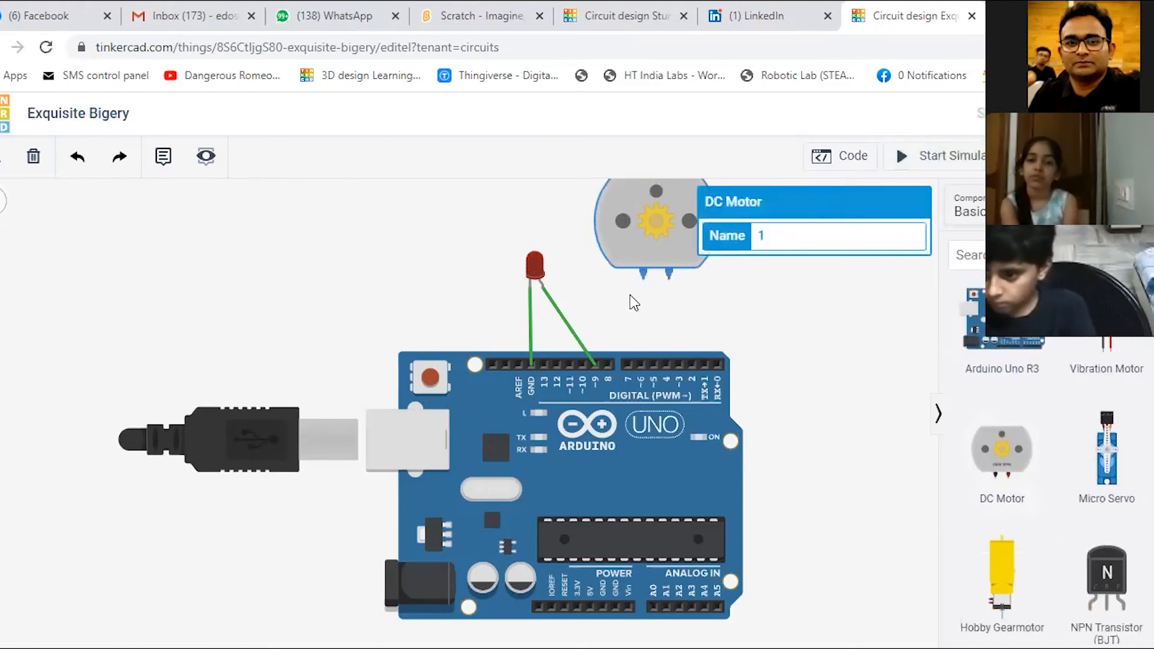
# Wire the motor's black terminal to the Arduino's GND and its red terminal to pin 9
pyautogui.click(643, 278)
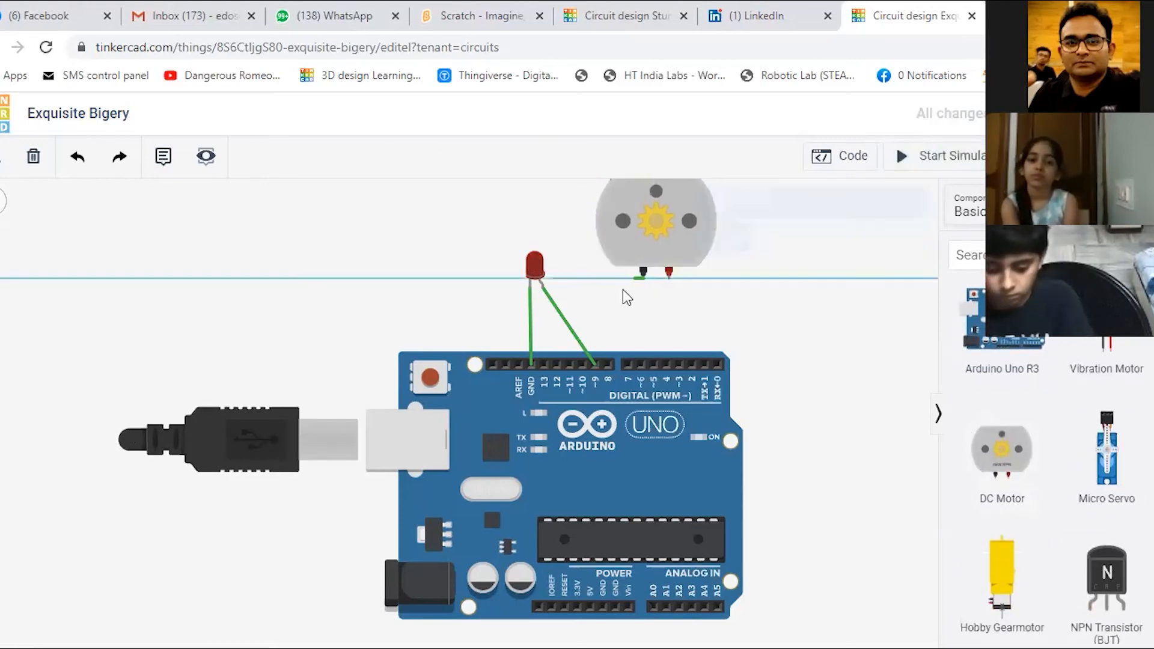
pyautogui.click(532, 364)
pyautogui.click(669, 274)
pyautogui.click(596, 367)
pyautogui.click(781, 270)
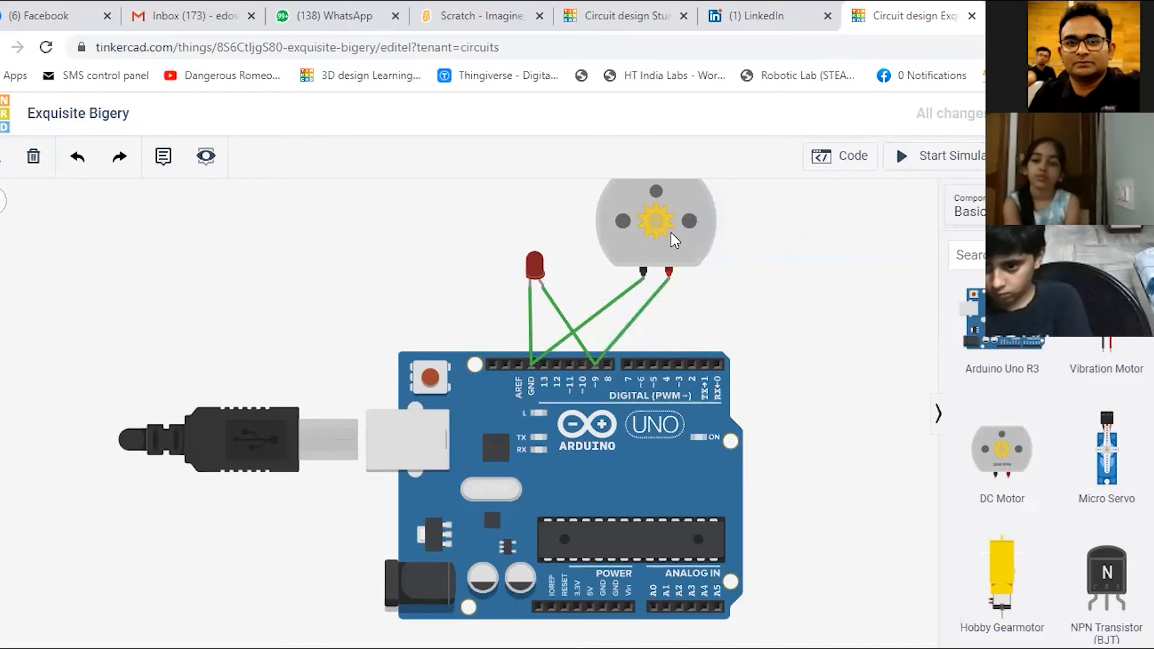
# Run the simulation to watch the motor's speed alongside the LED's brightness, and reopen the code to review the pin 9 block sequence
pyautogui.click(950, 156)
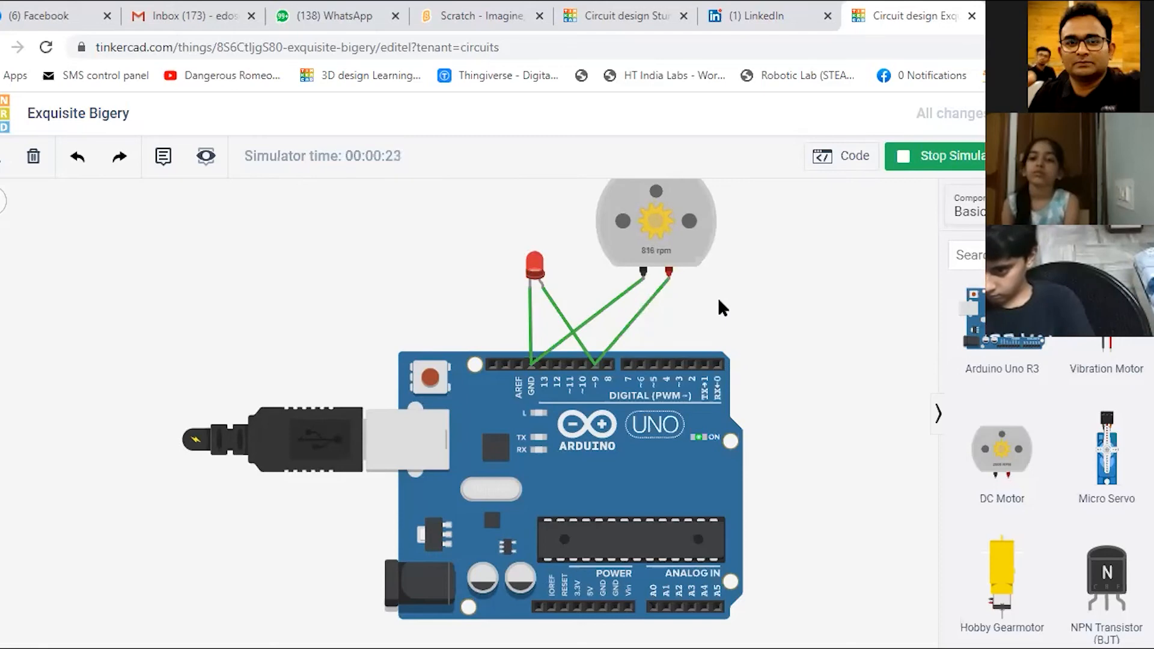
pyautogui.scroll(4, 673, 261)
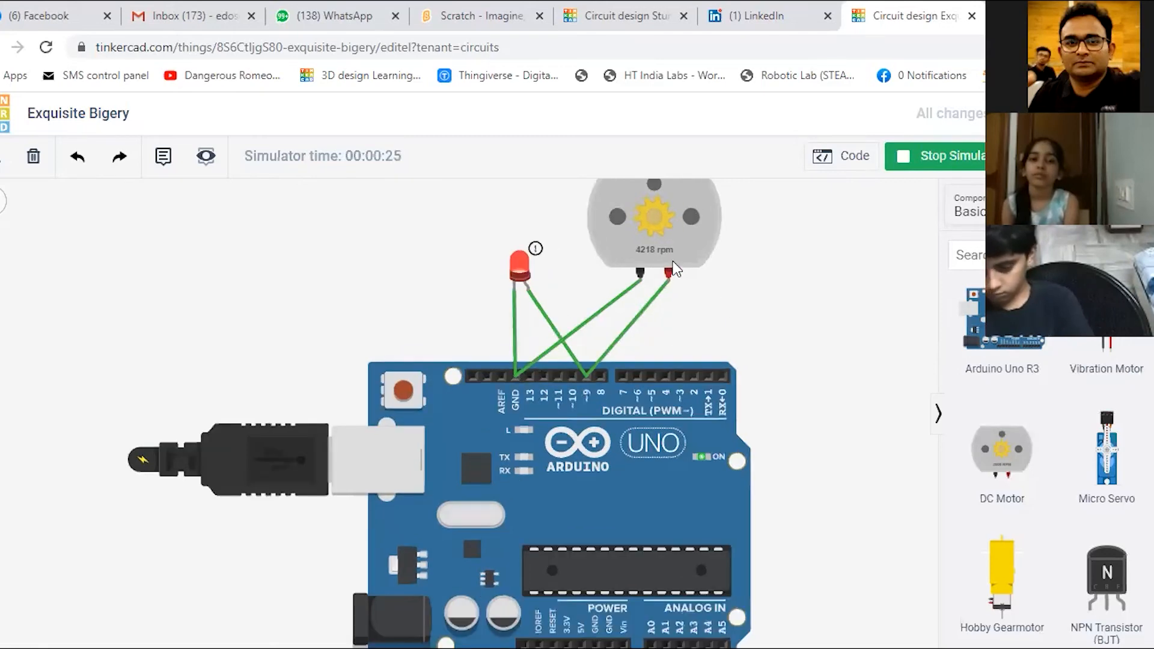
pyautogui.scroll(-1, 670, 273)
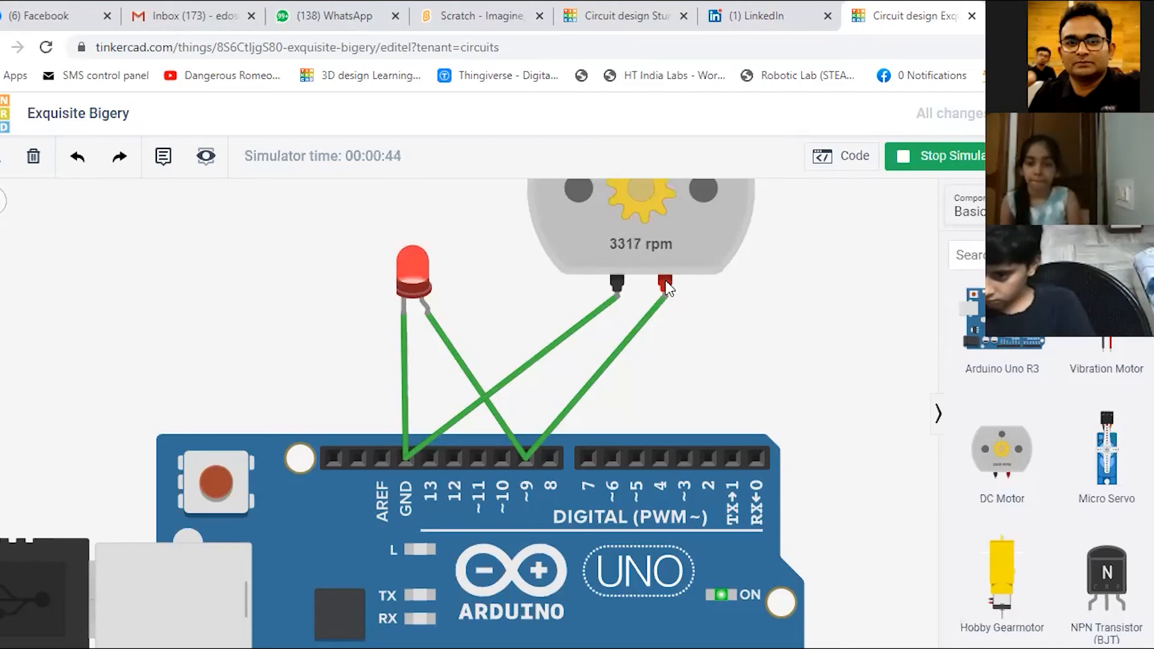
pyautogui.click(847, 157)
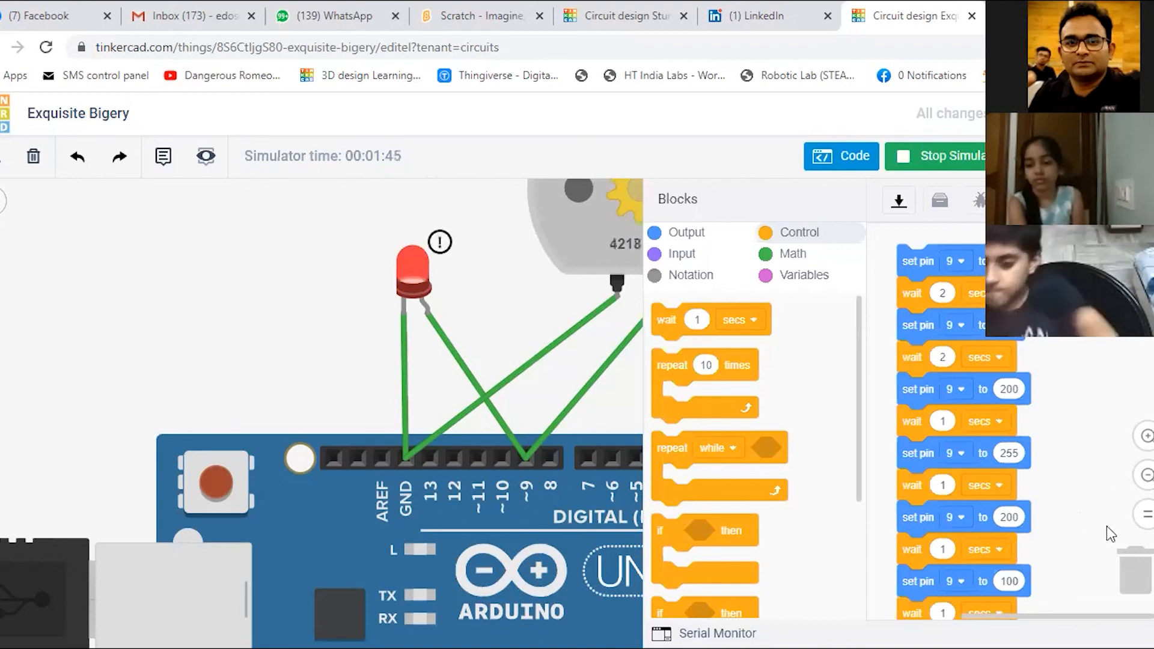
pyautogui.scroll(-3, 1091, 523)
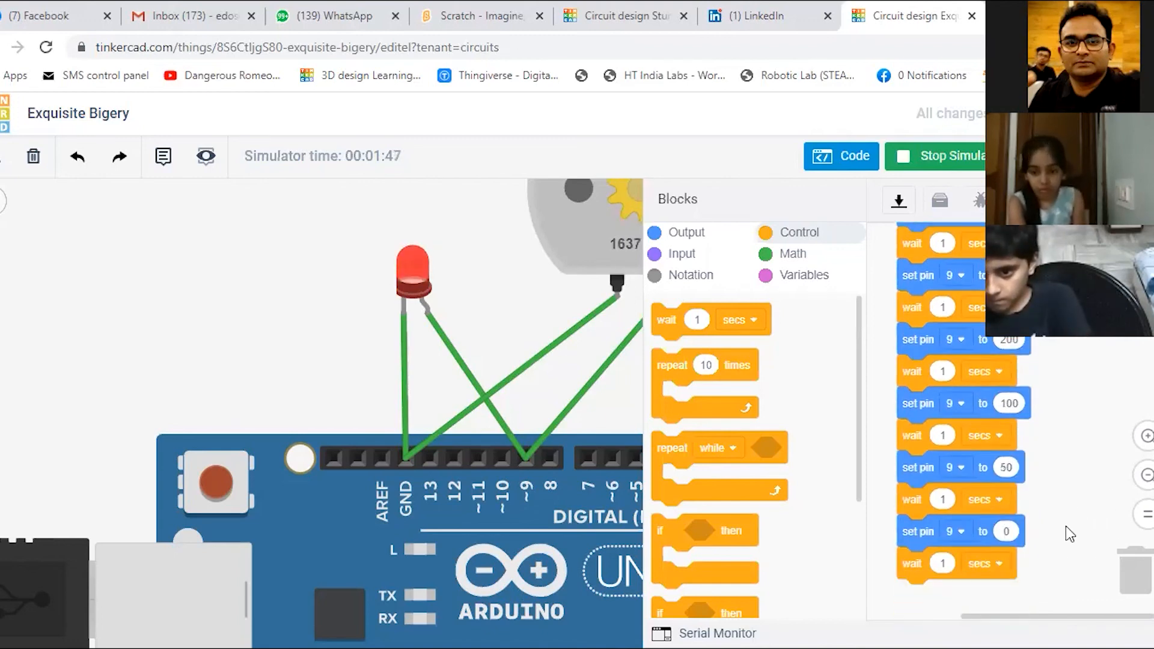